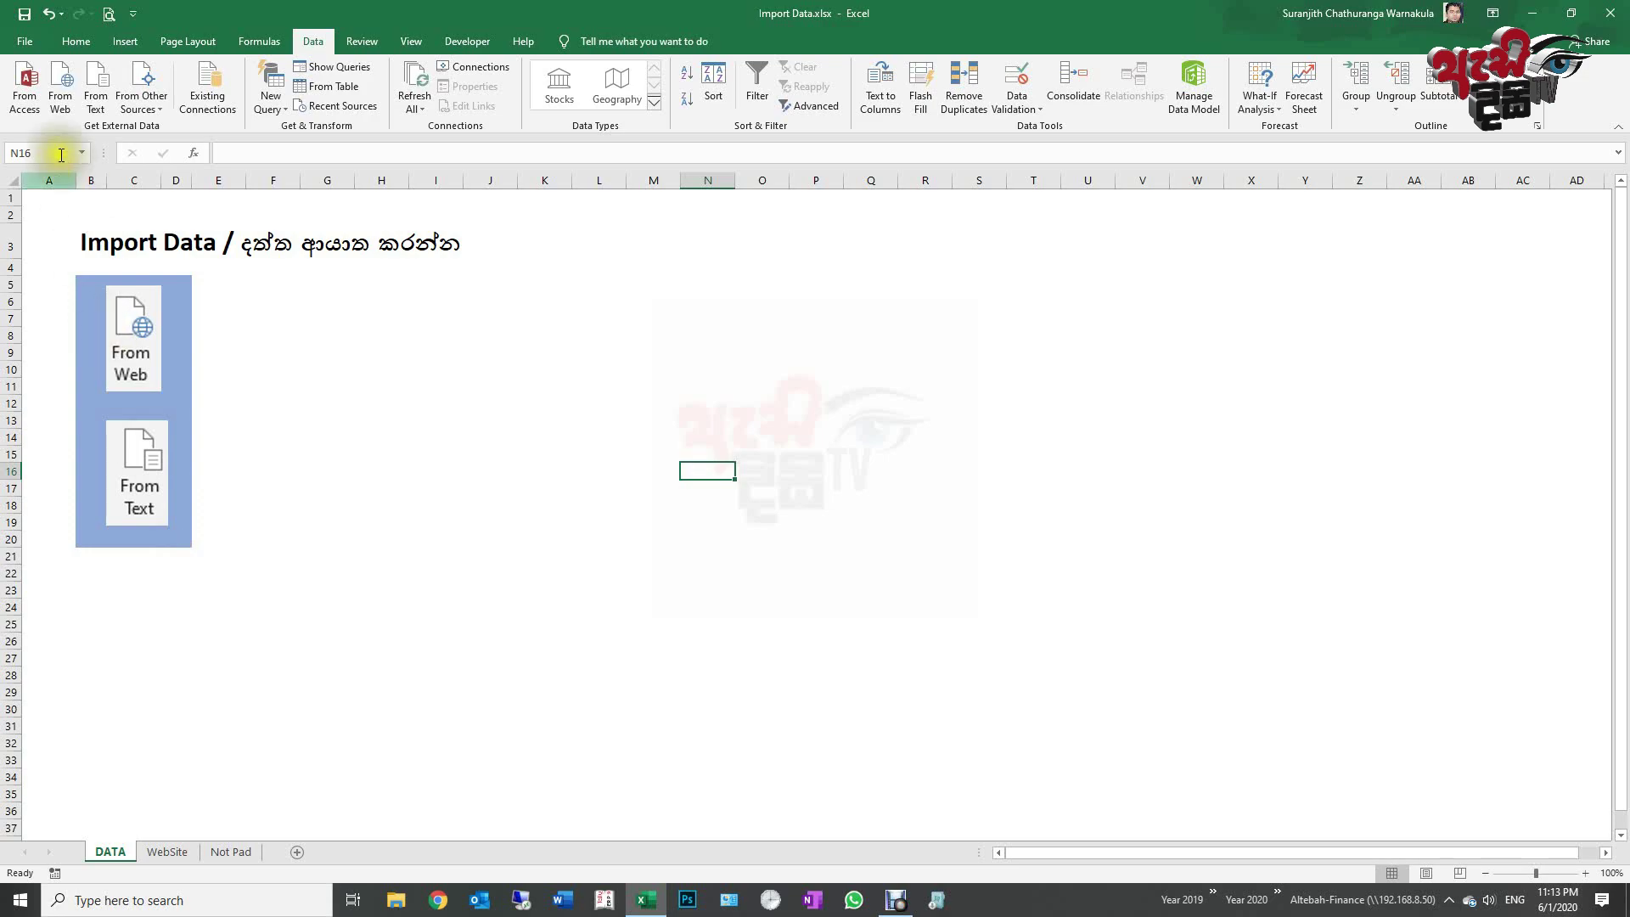
pyautogui.click(73, 41)
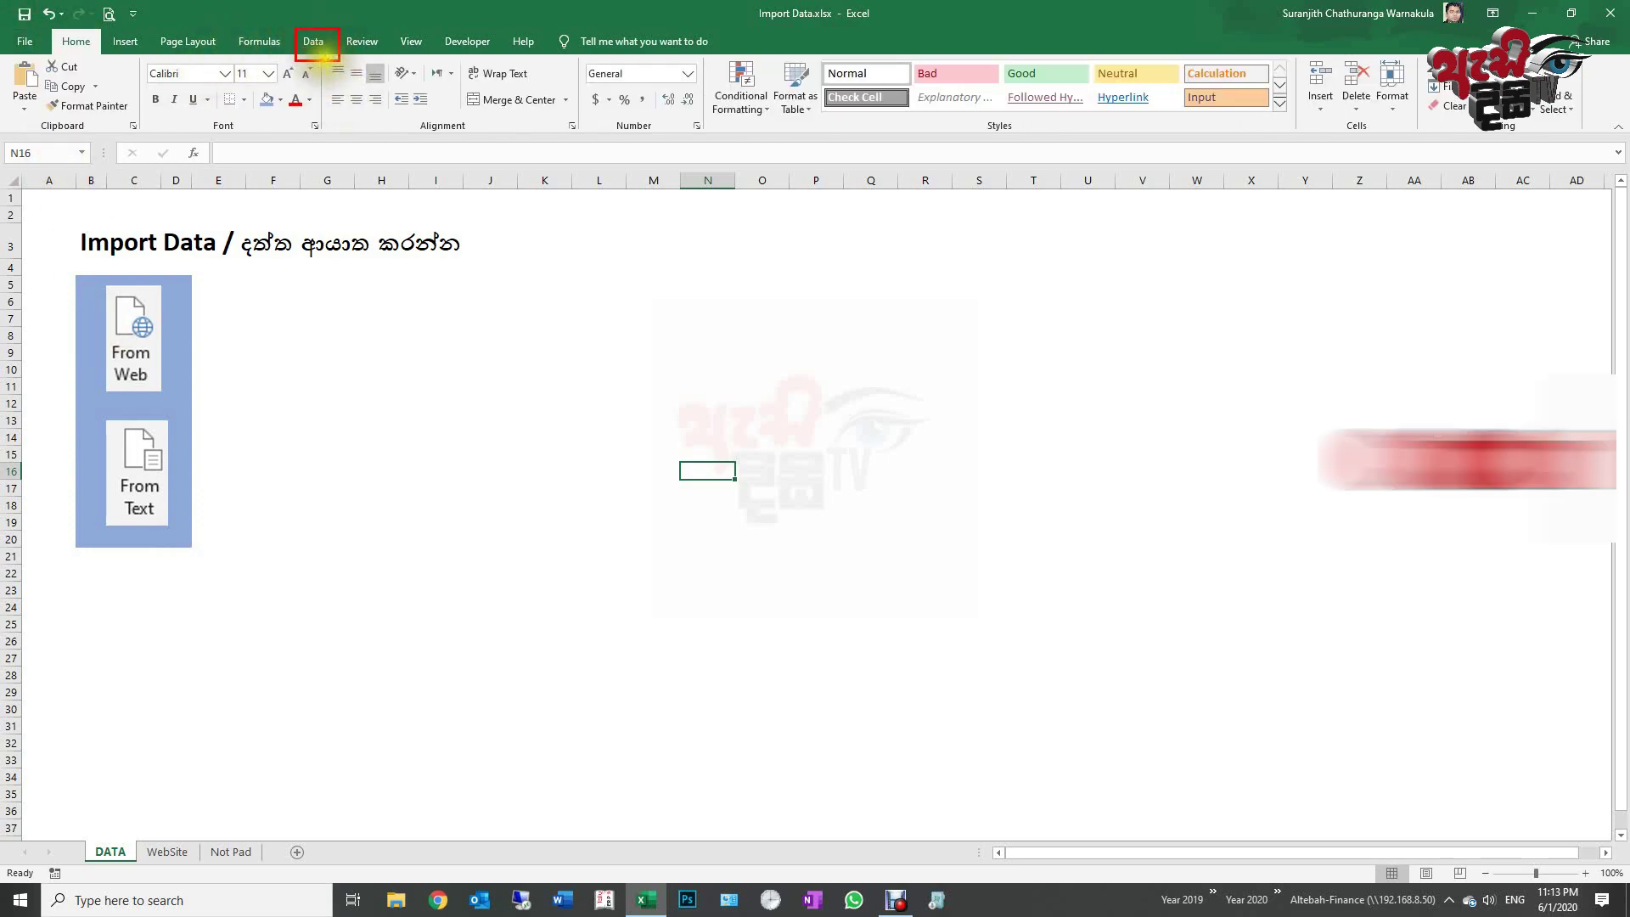
pyautogui.click(313, 42)
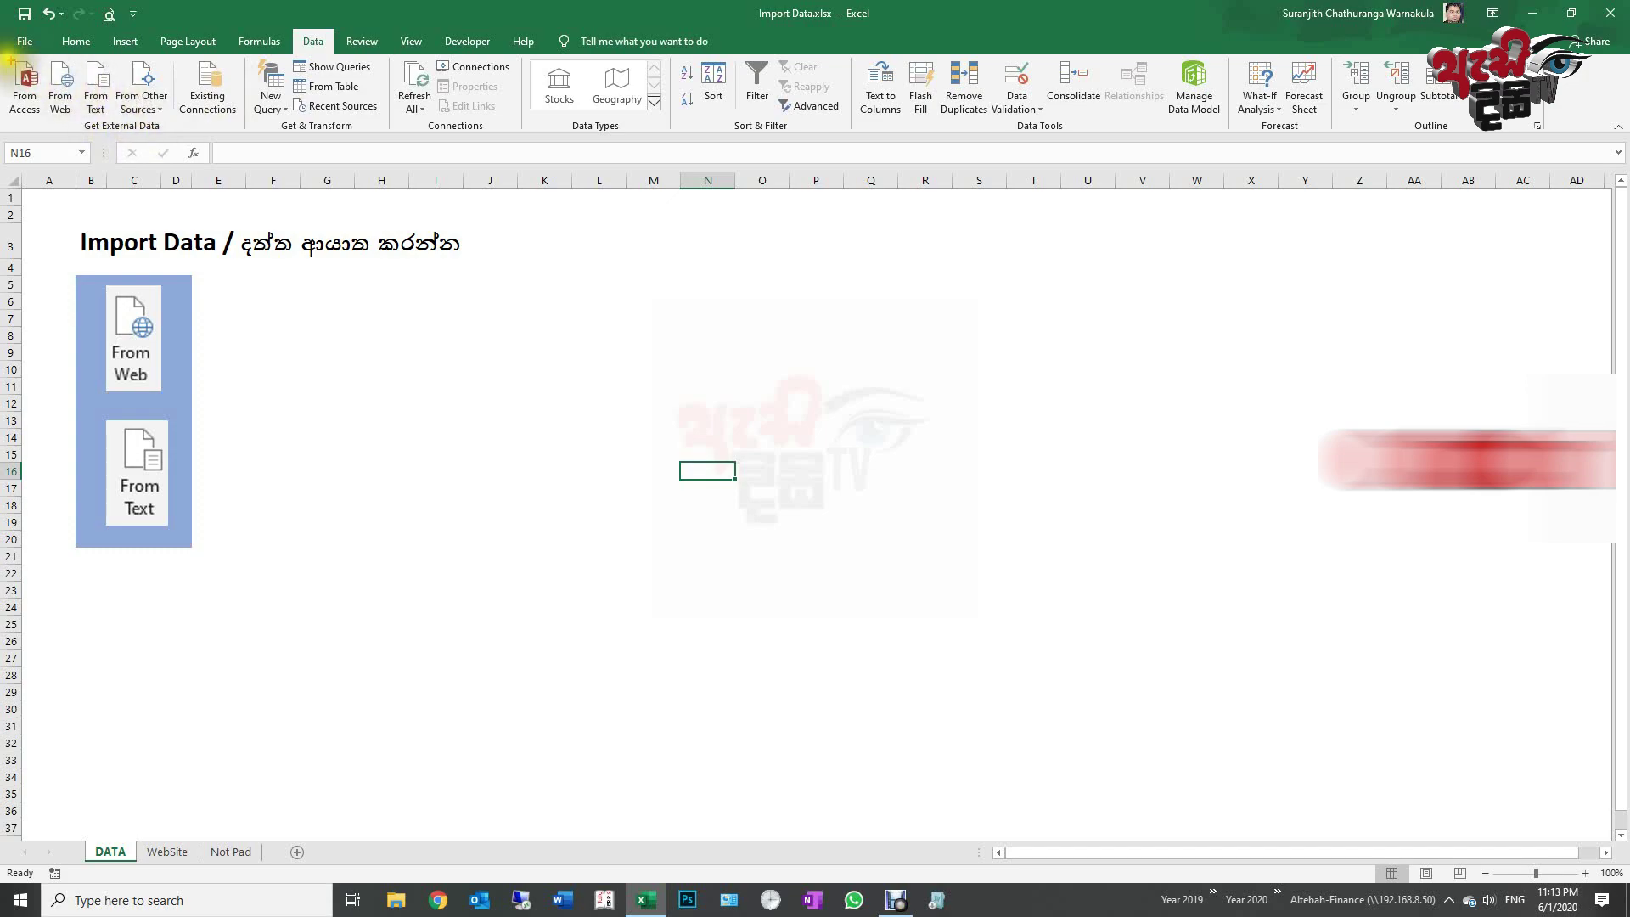
pyautogui.moveTo(3, 53); pyautogui.dragTo(174, 134)
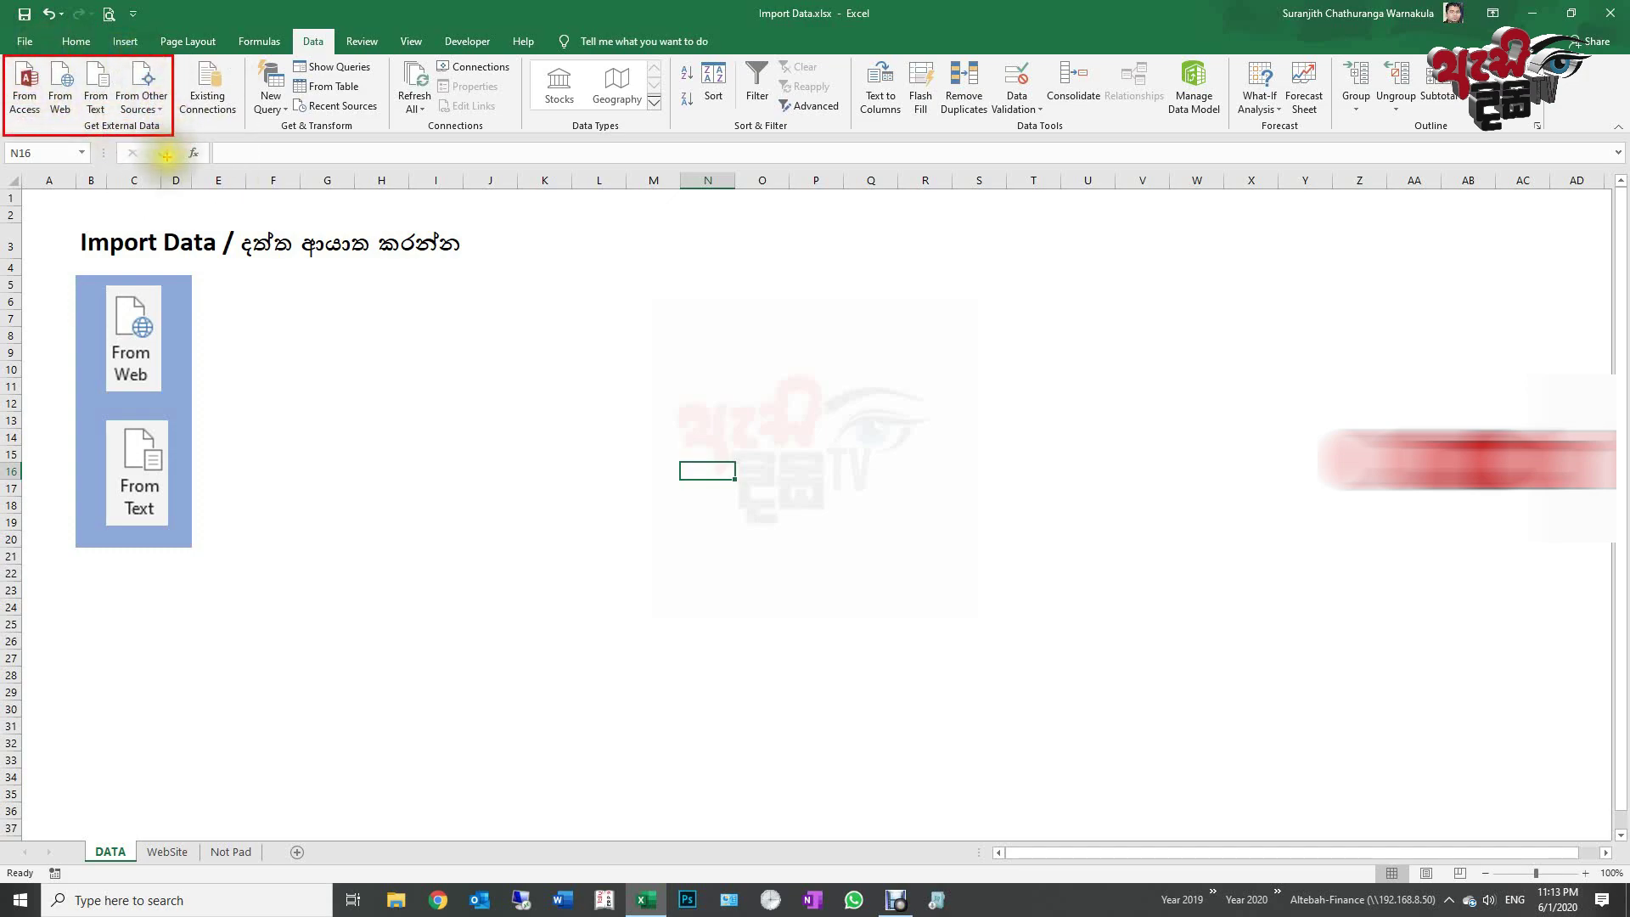
pyautogui.moveTo(38, 57); pyautogui.dragTo(84, 119)
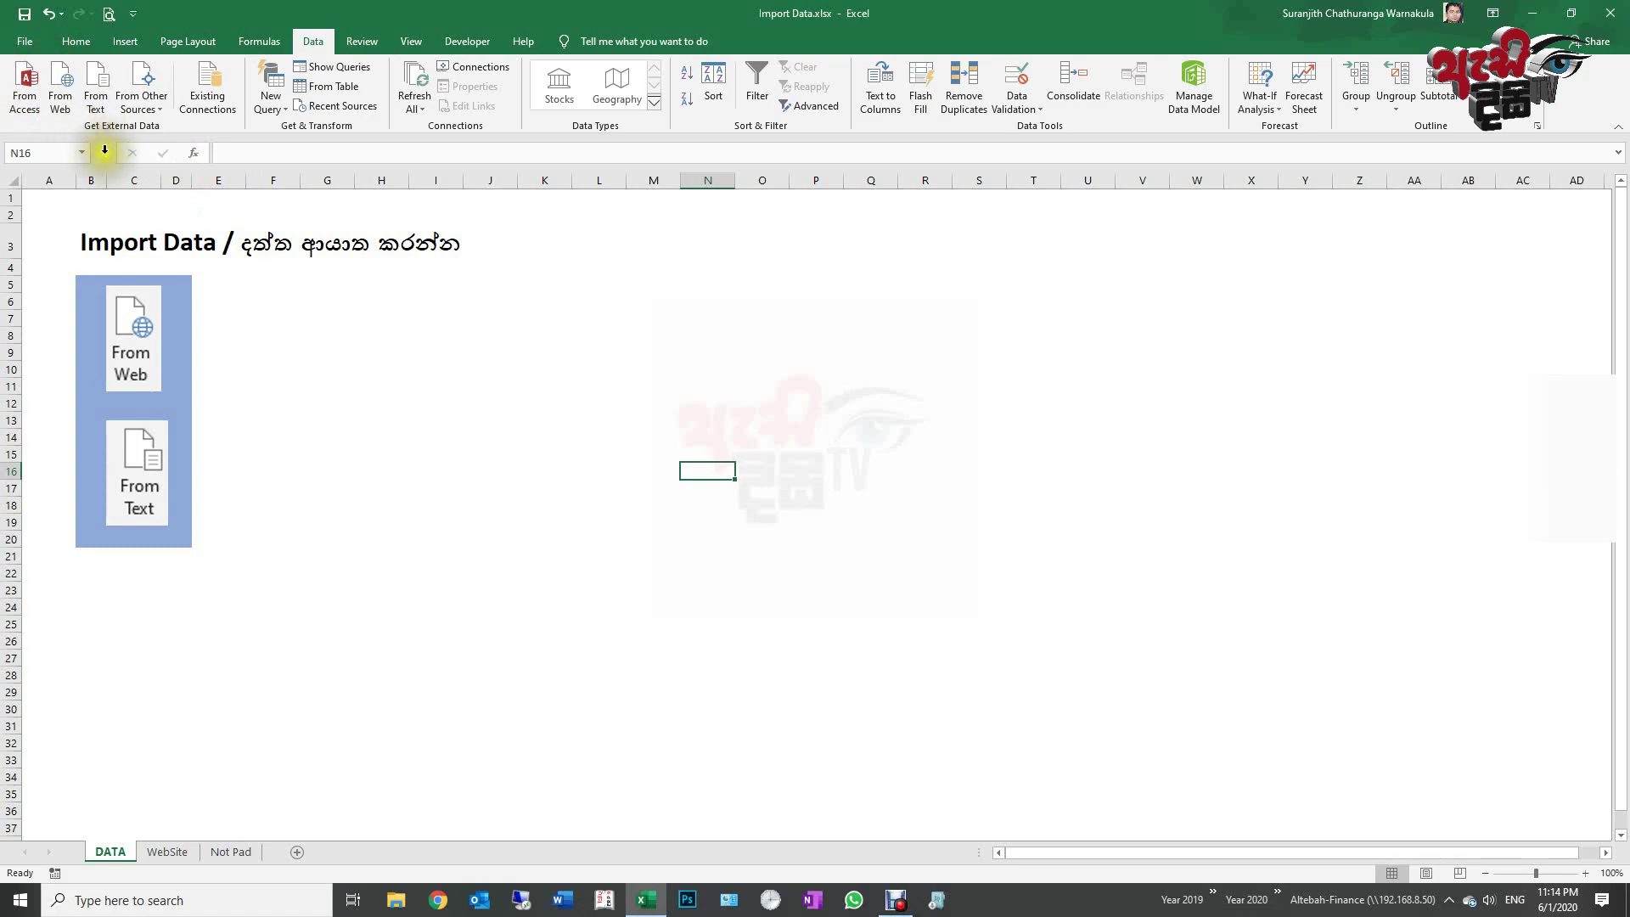
pyautogui.click(328, 350)
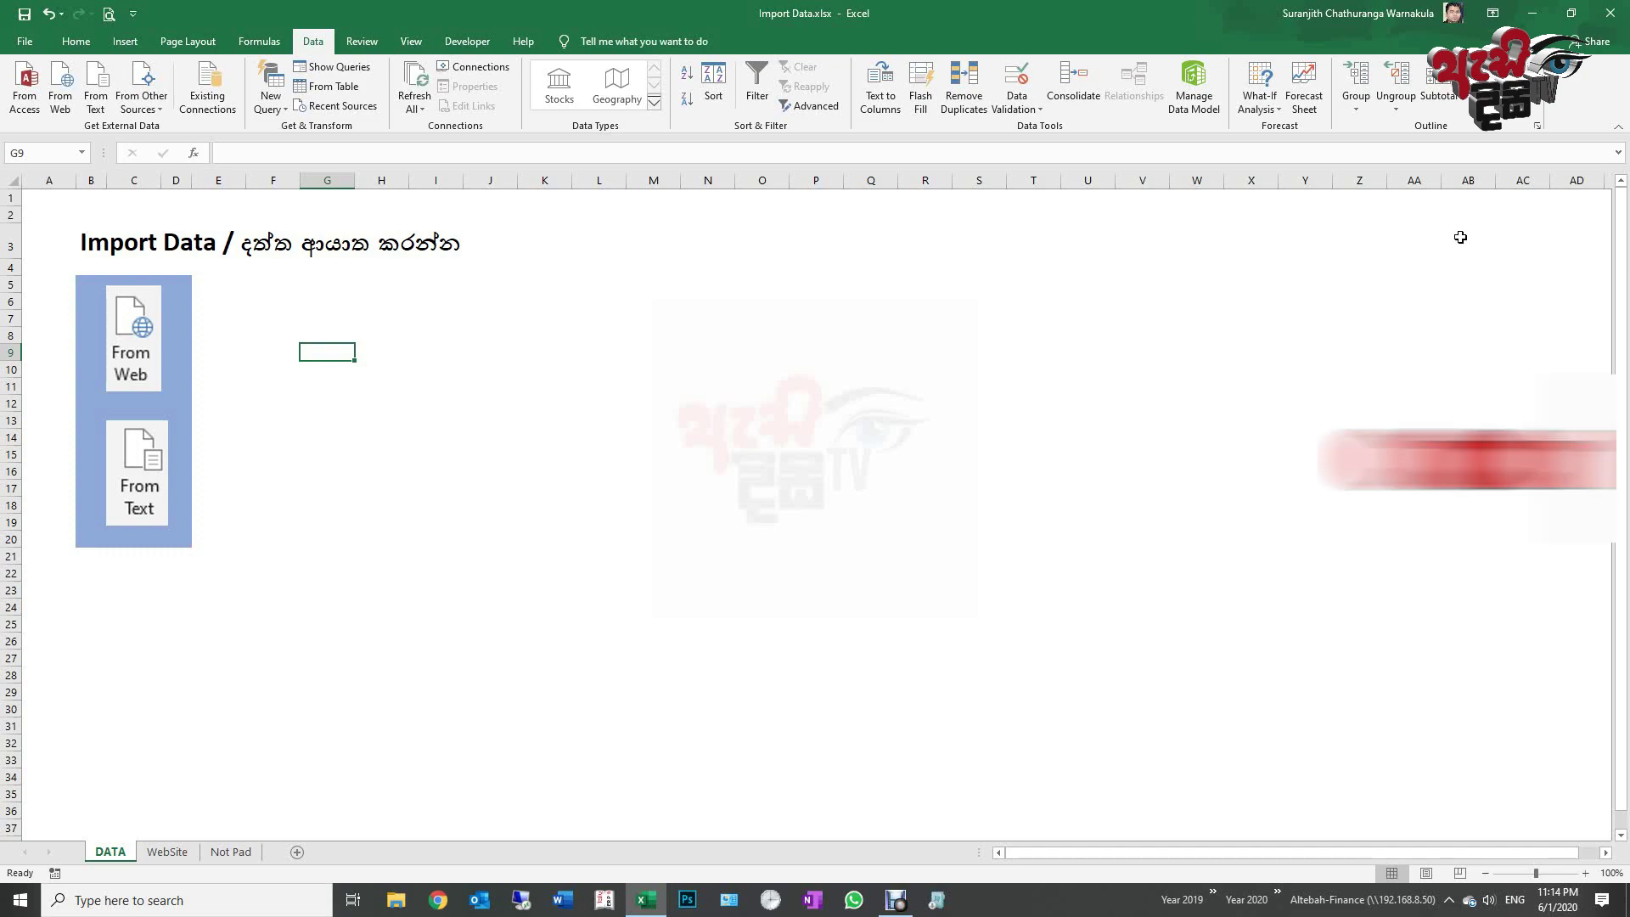
pyautogui.moveTo(1407, 198)
pyautogui.mouseDown()
pyautogui.moveTo(1532, 255)
pyautogui.moveTo(1598, 313)
pyautogui.mouseUp()
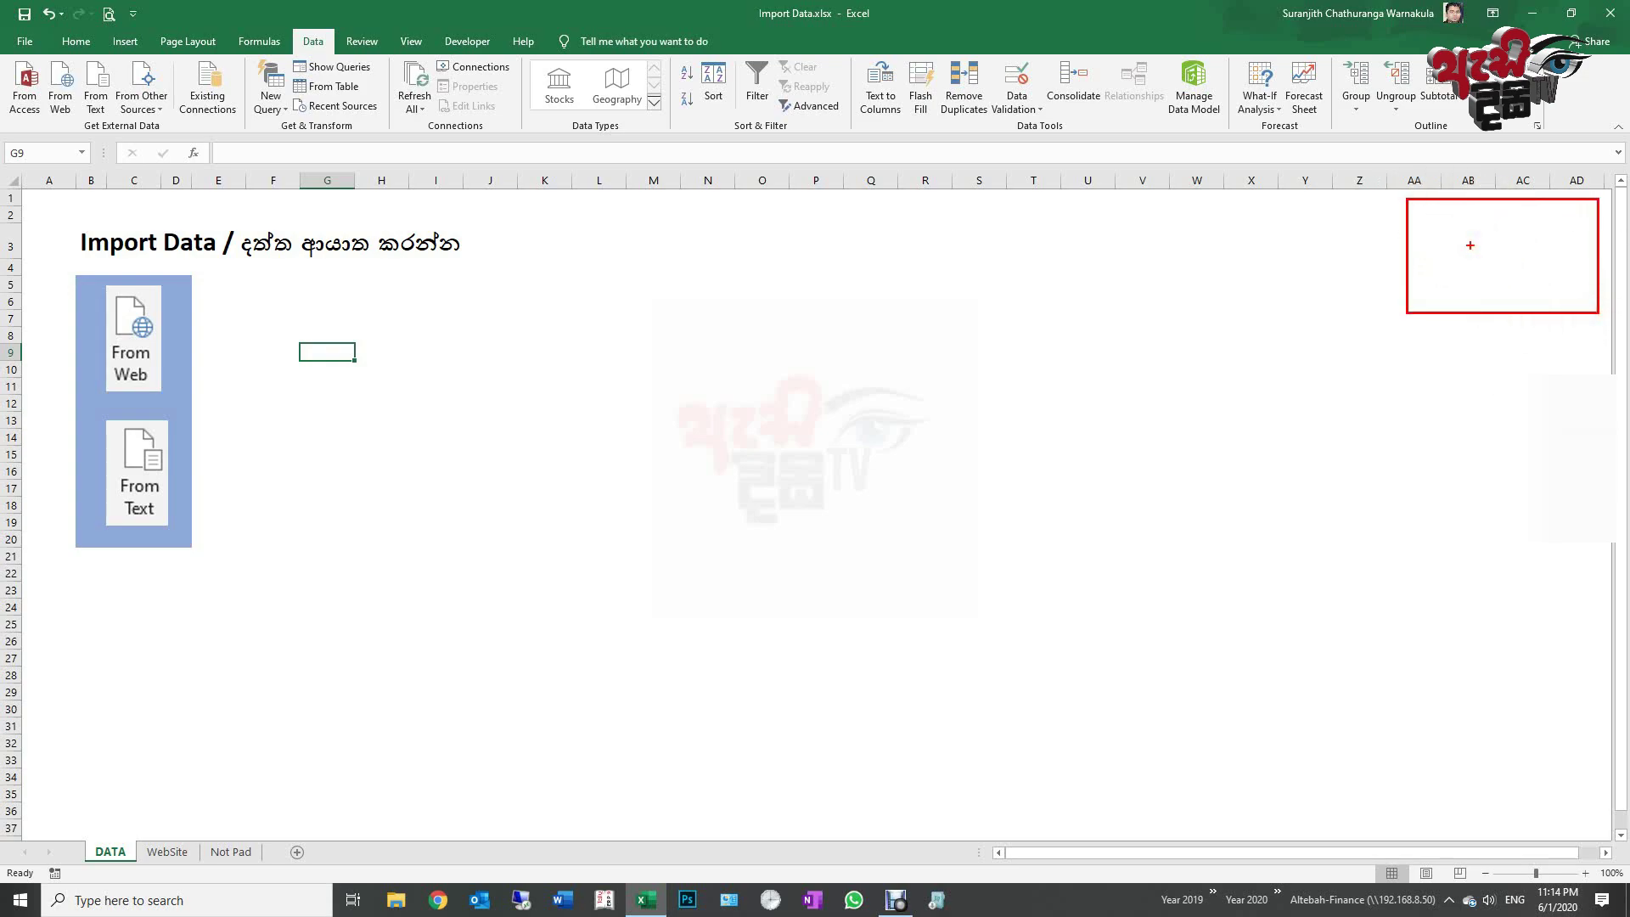
pyautogui.press('Escape')
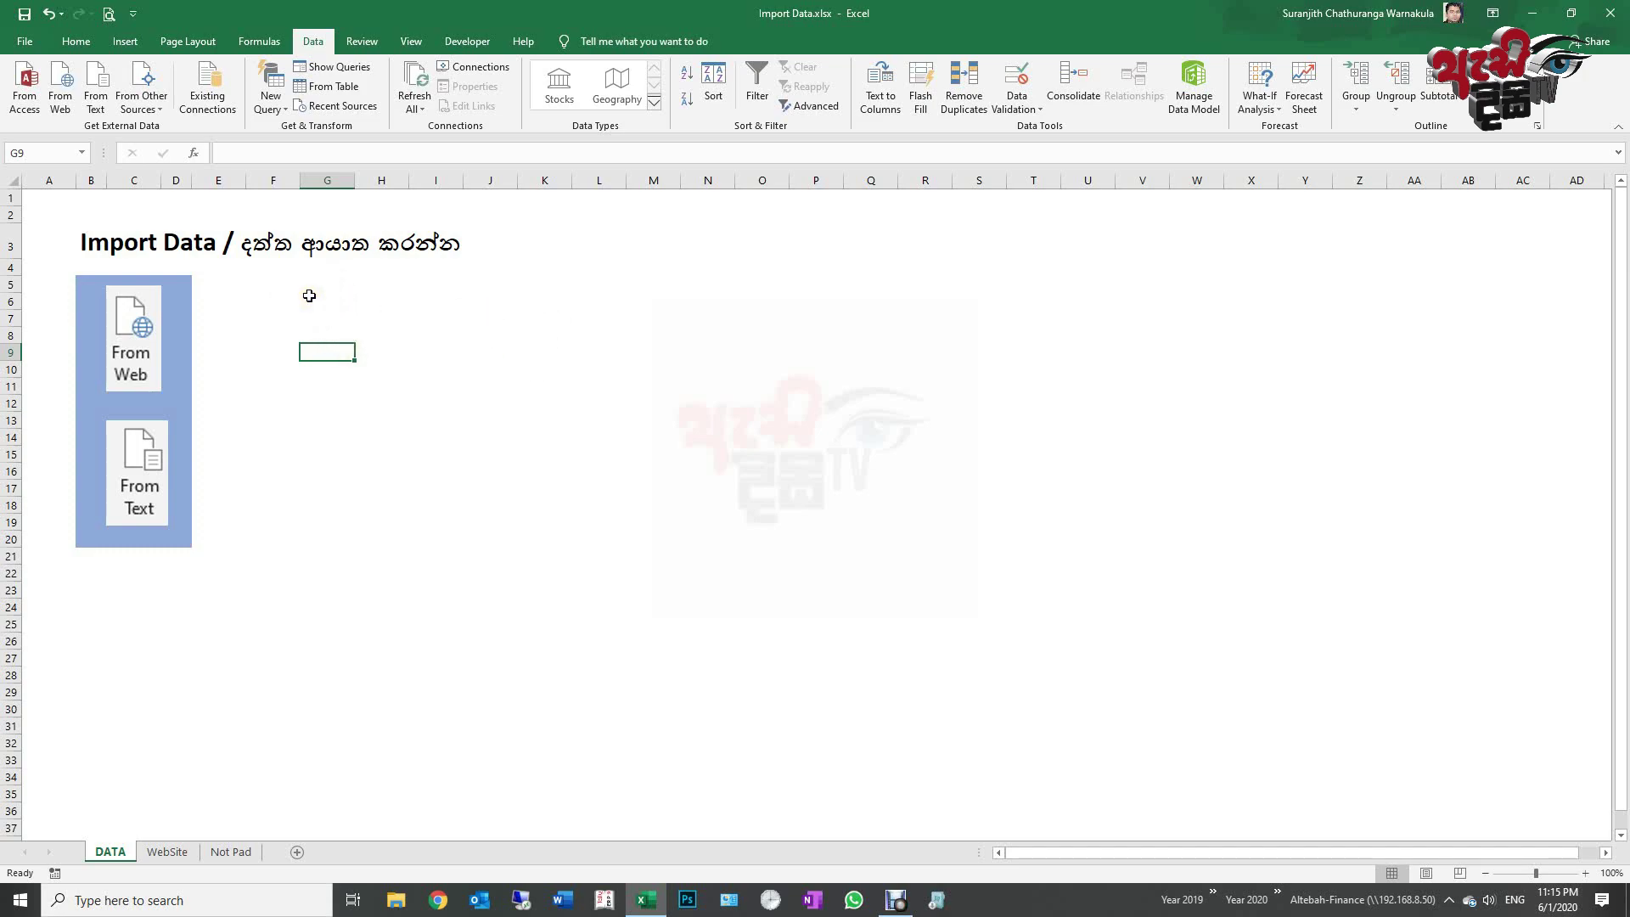
# Step: Go to the WebSite sheet through the From Web picture link on the DATA sheet
pyautogui.click(141, 336)
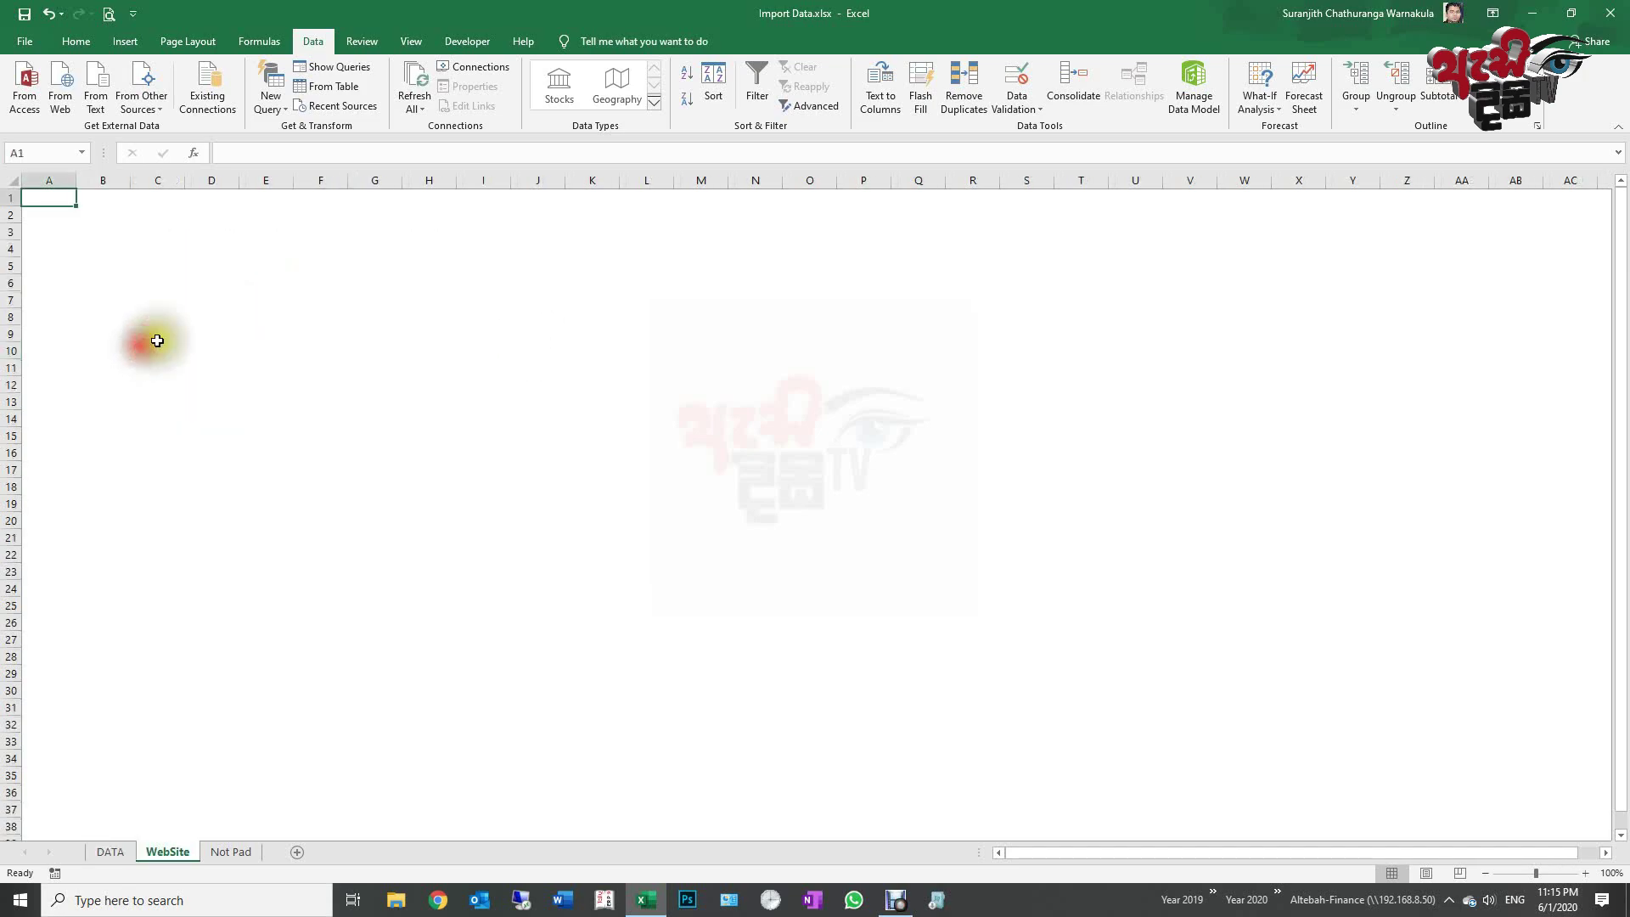
pyautogui.click(340, 416)
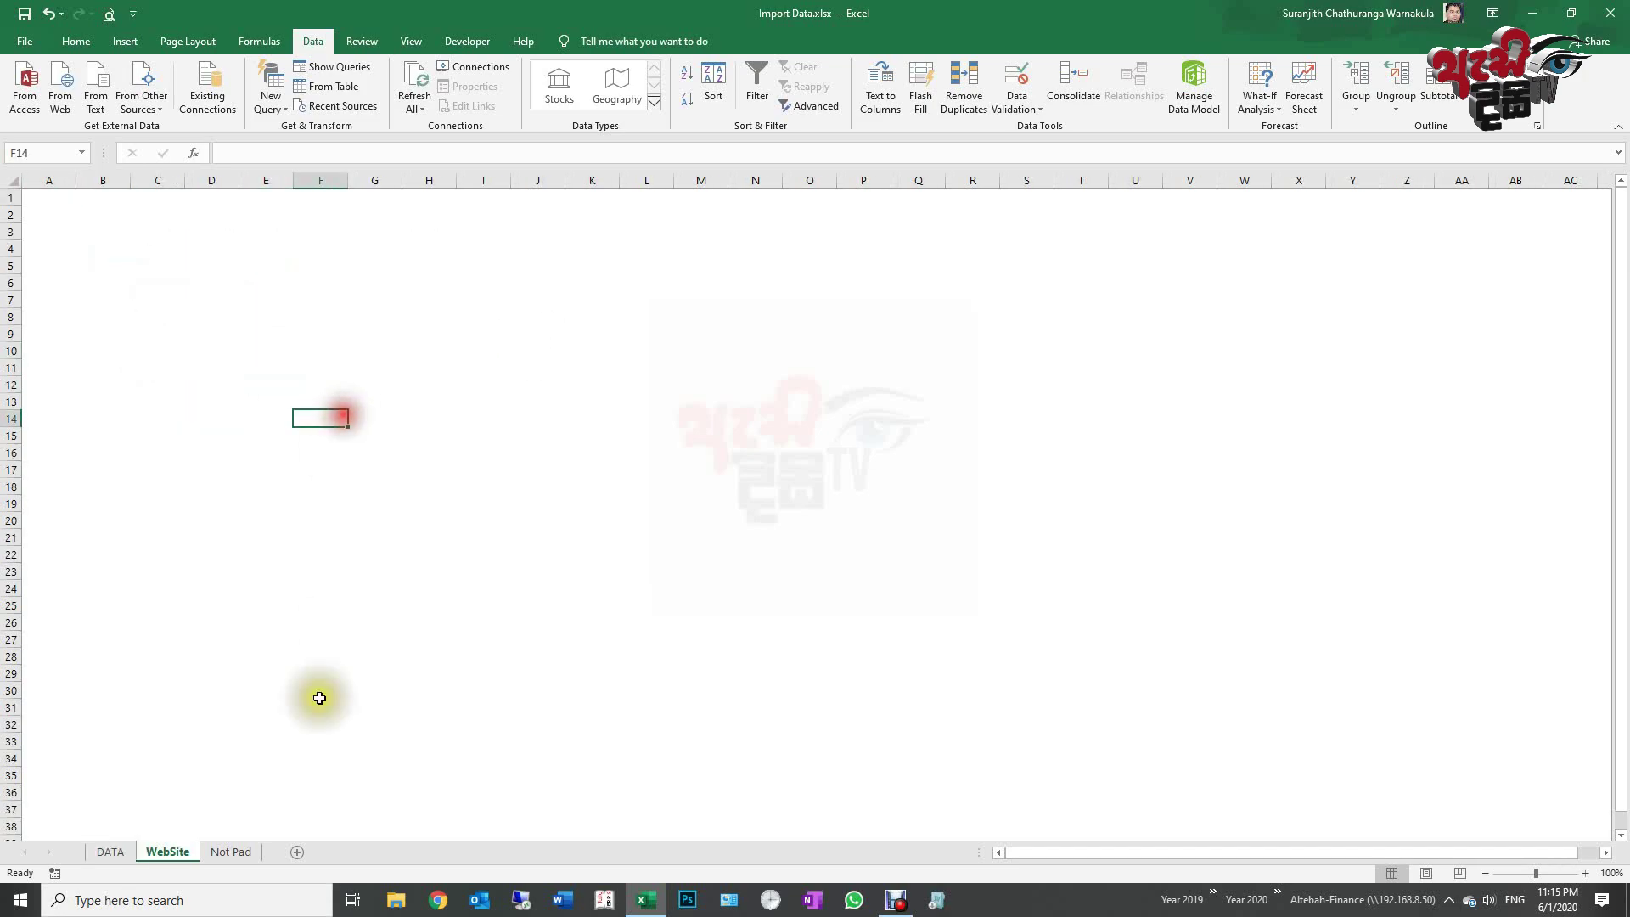
# Step: Switch to Chrome, search for "date & time calculator" and open timeanddate.com's Time Duration Calculator page
pyautogui.click(436, 902)
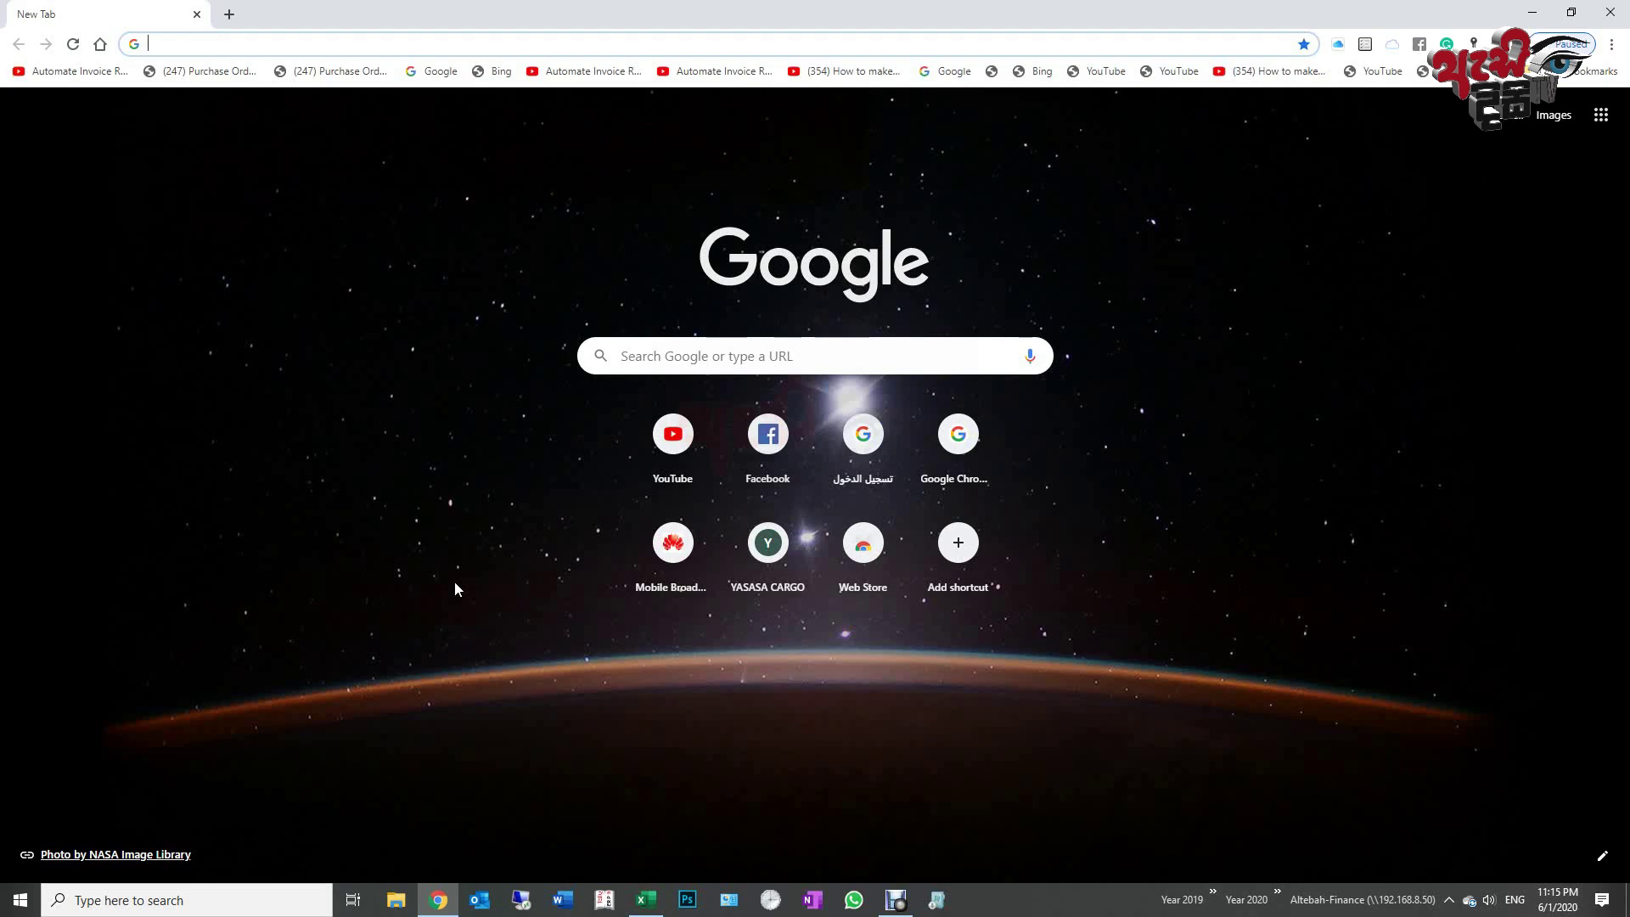
pyautogui.write('date & time calculator')
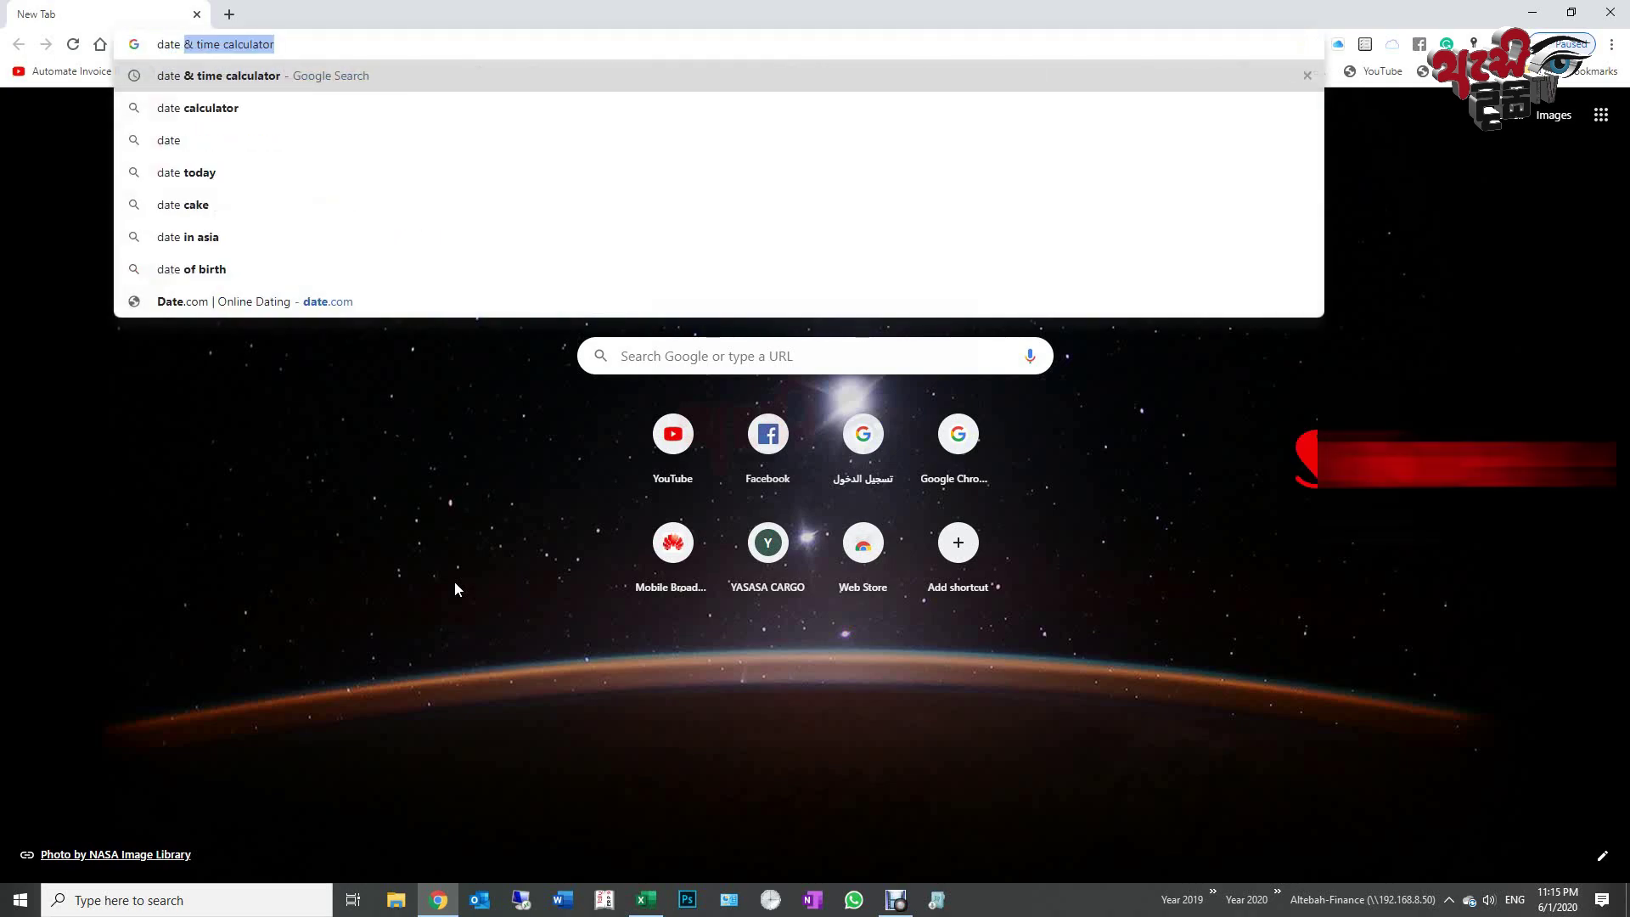
pyautogui.press('Return')
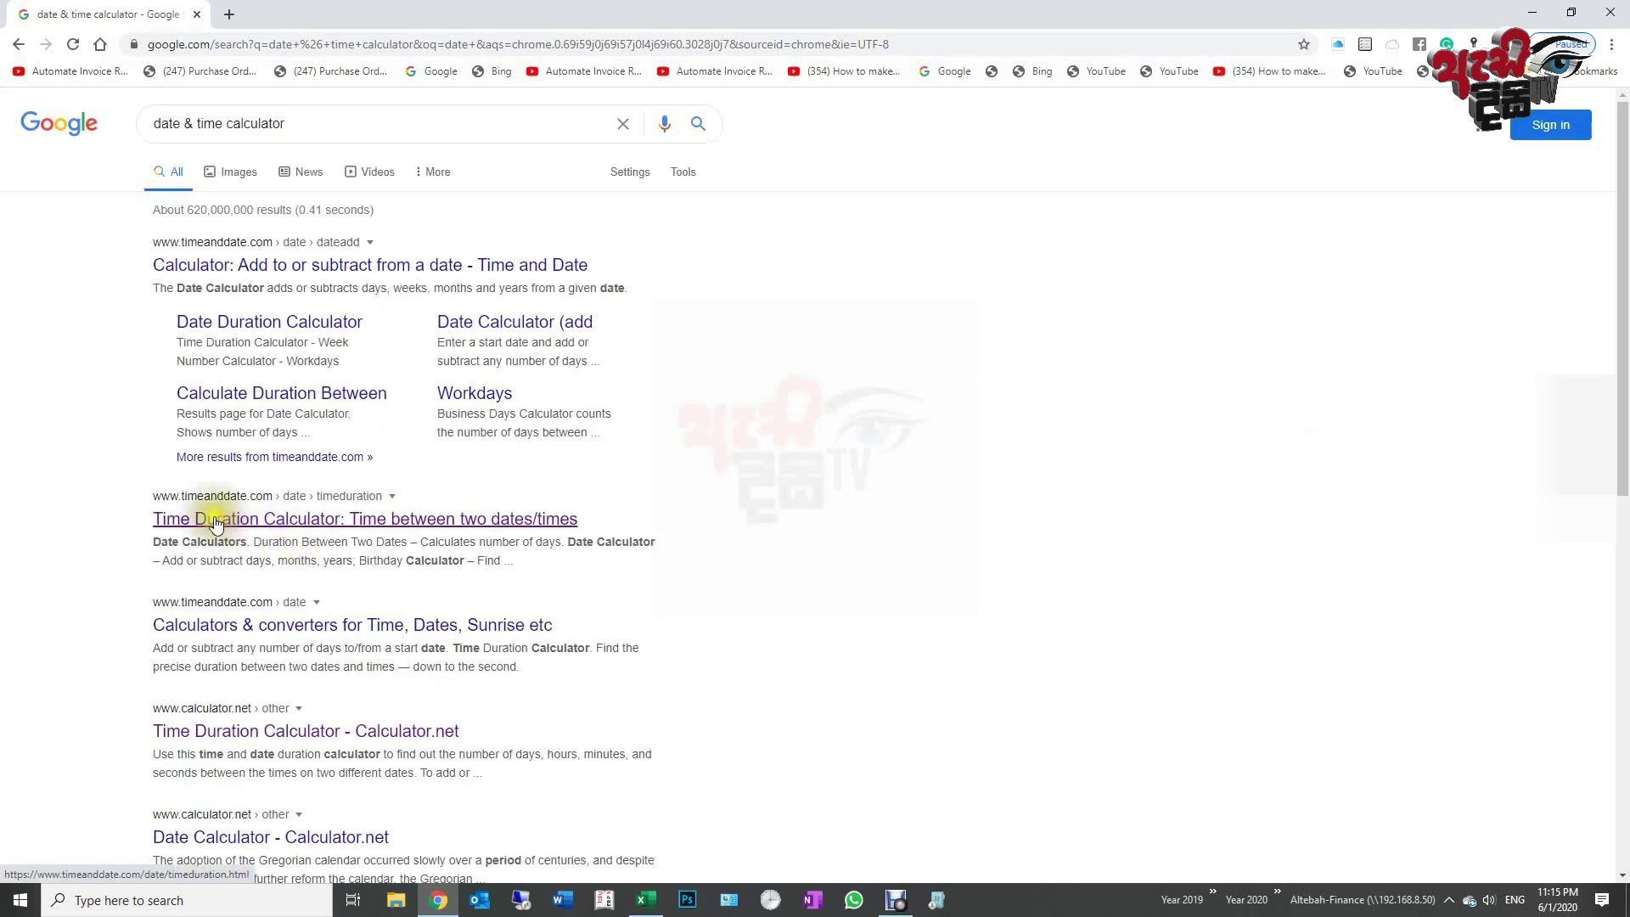
pyautogui.click(212, 518)
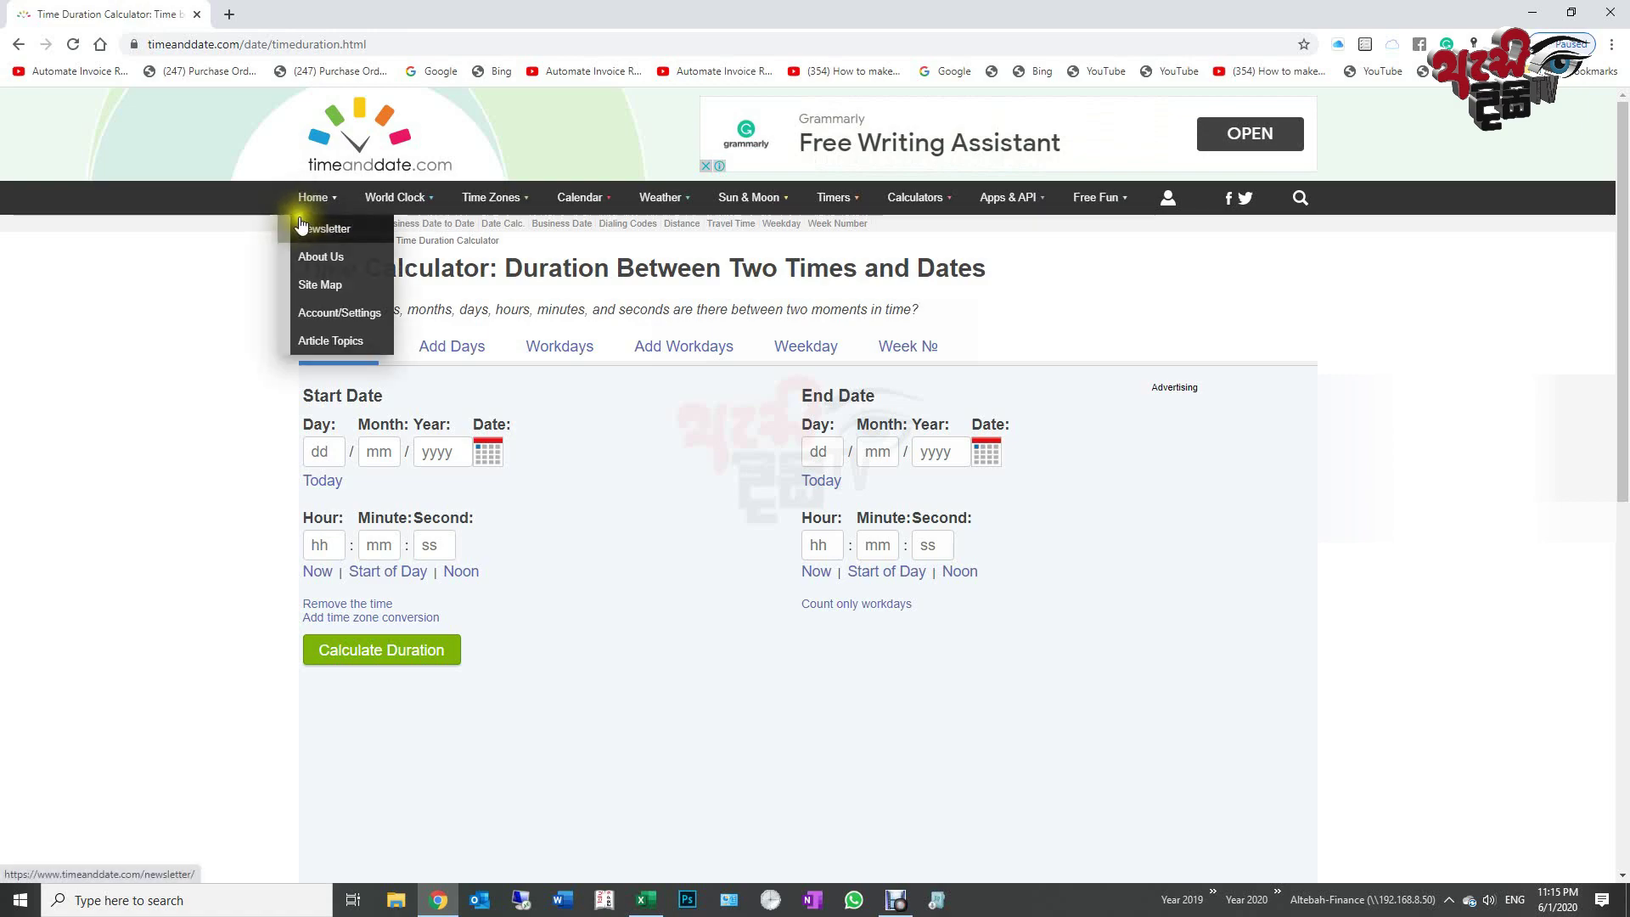
pyautogui.click(267, 194)
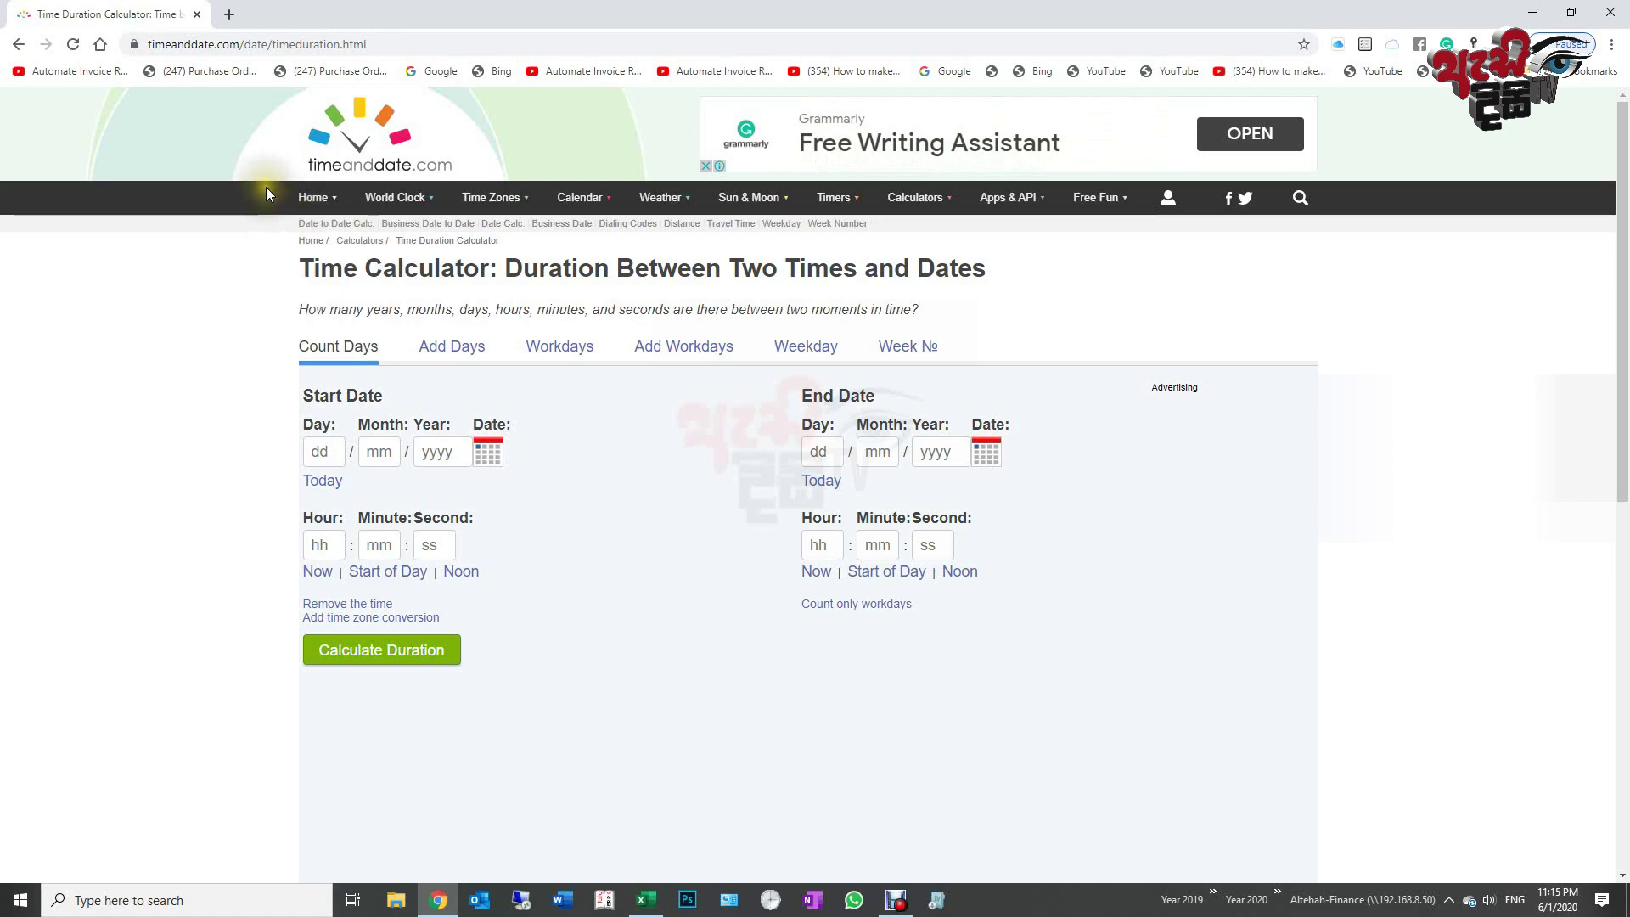
# Step: Copy the full web address of the Time Duration Calculator page
pyautogui.click(153, 44)
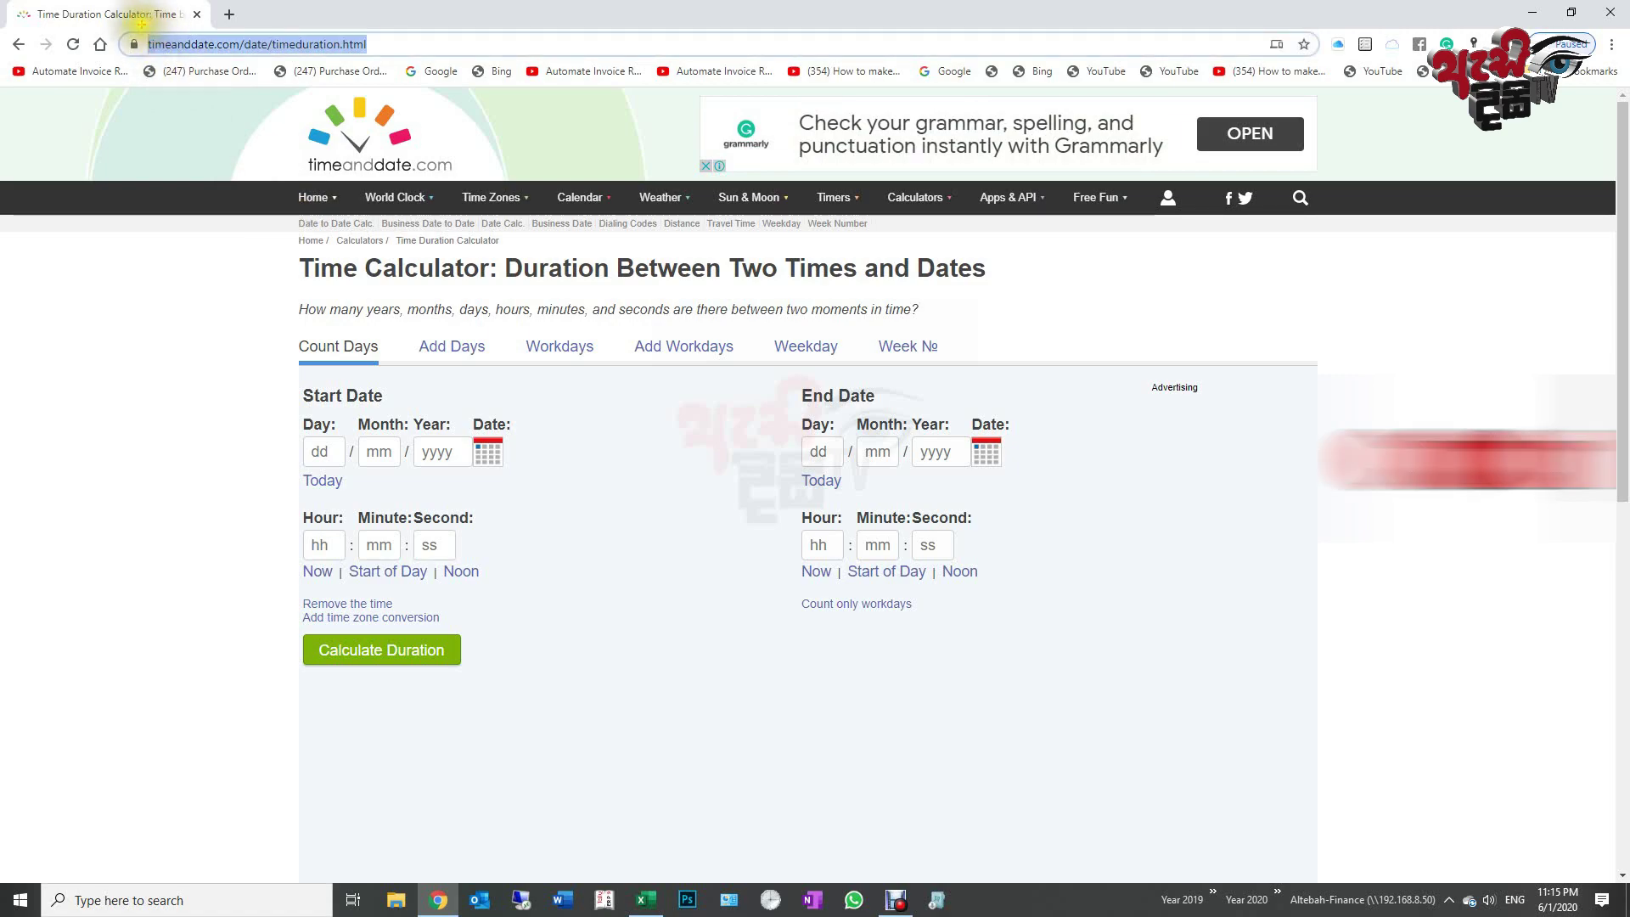
pyautogui.moveTo(140, 25); pyautogui.dragTo(429, 73)
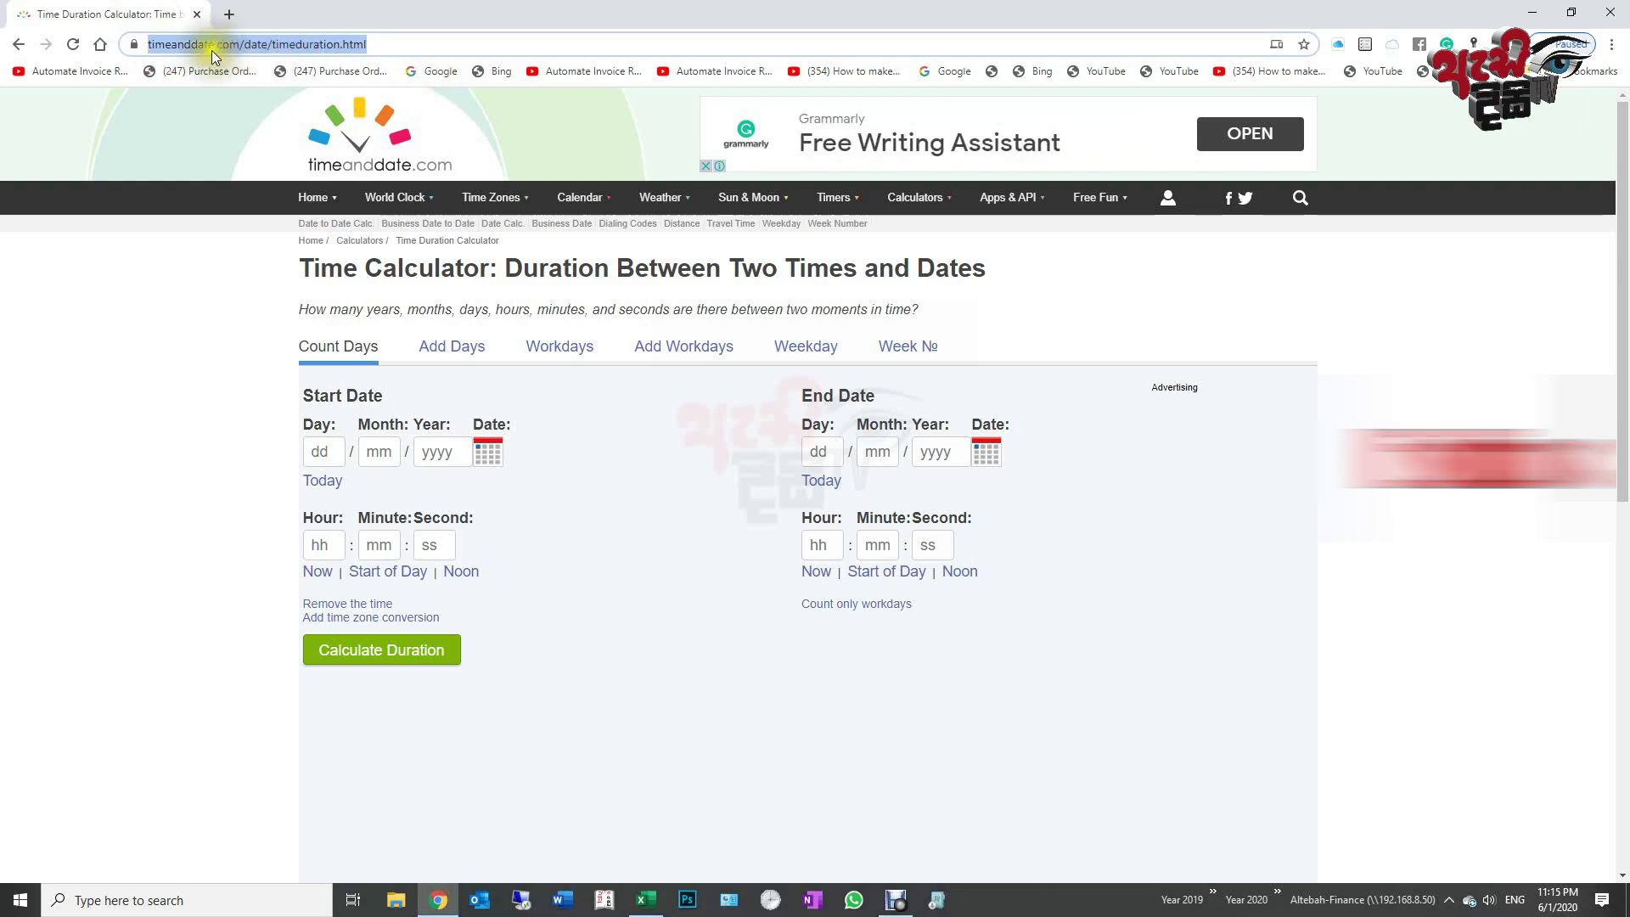
pyautogui.click(167, 44)
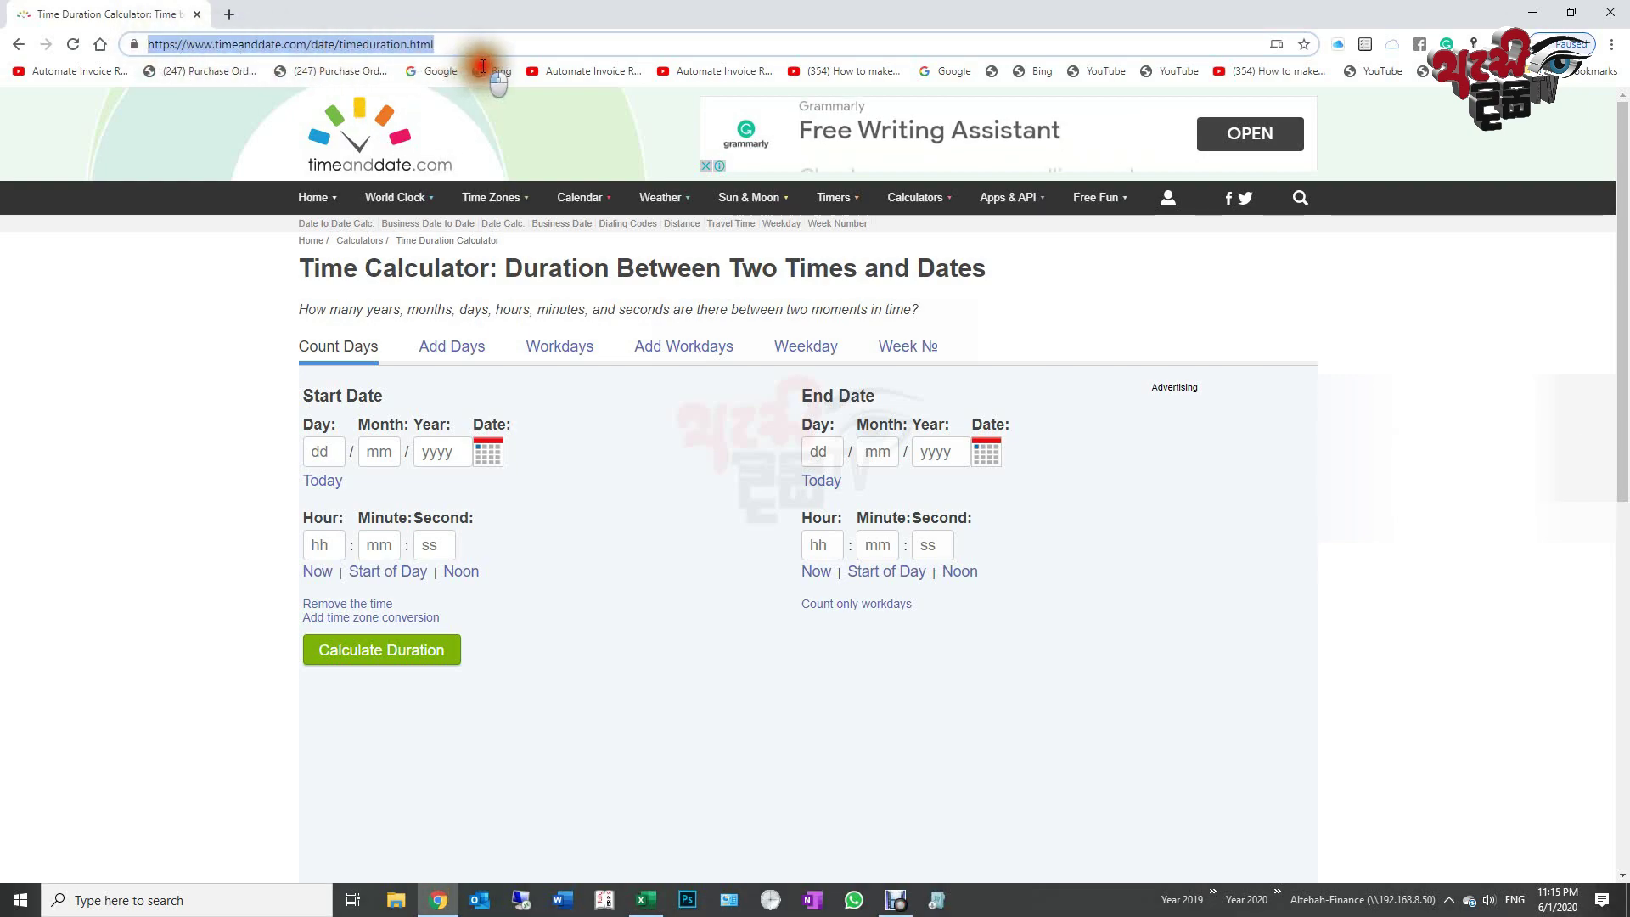
pyautogui.rightClick(299, 46)
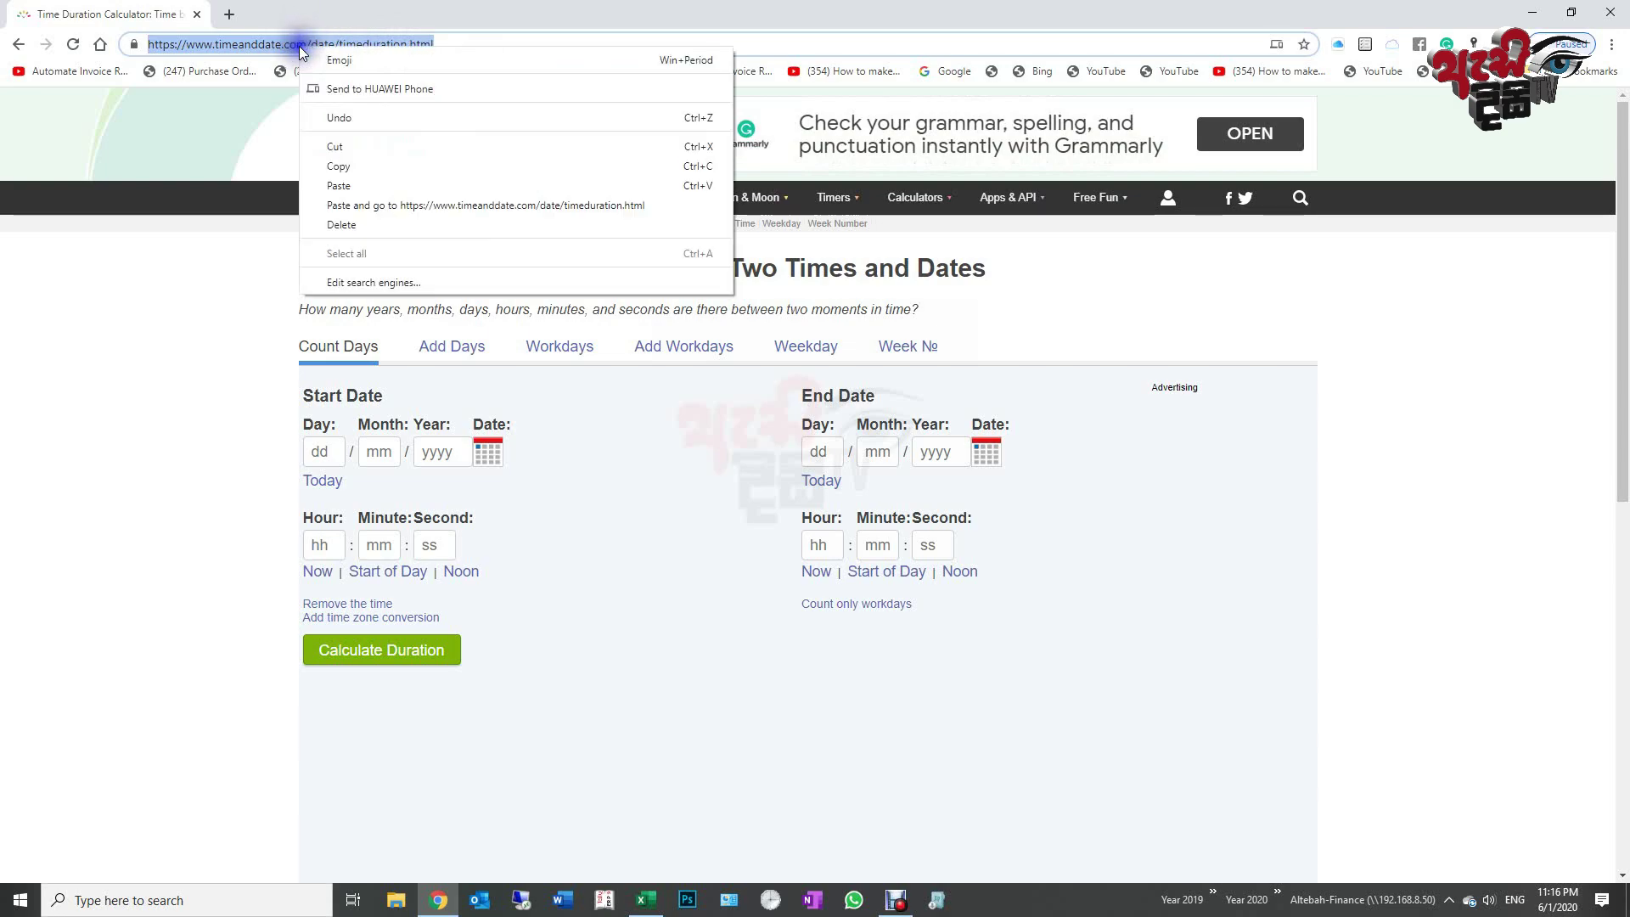
pyautogui.click(360, 166)
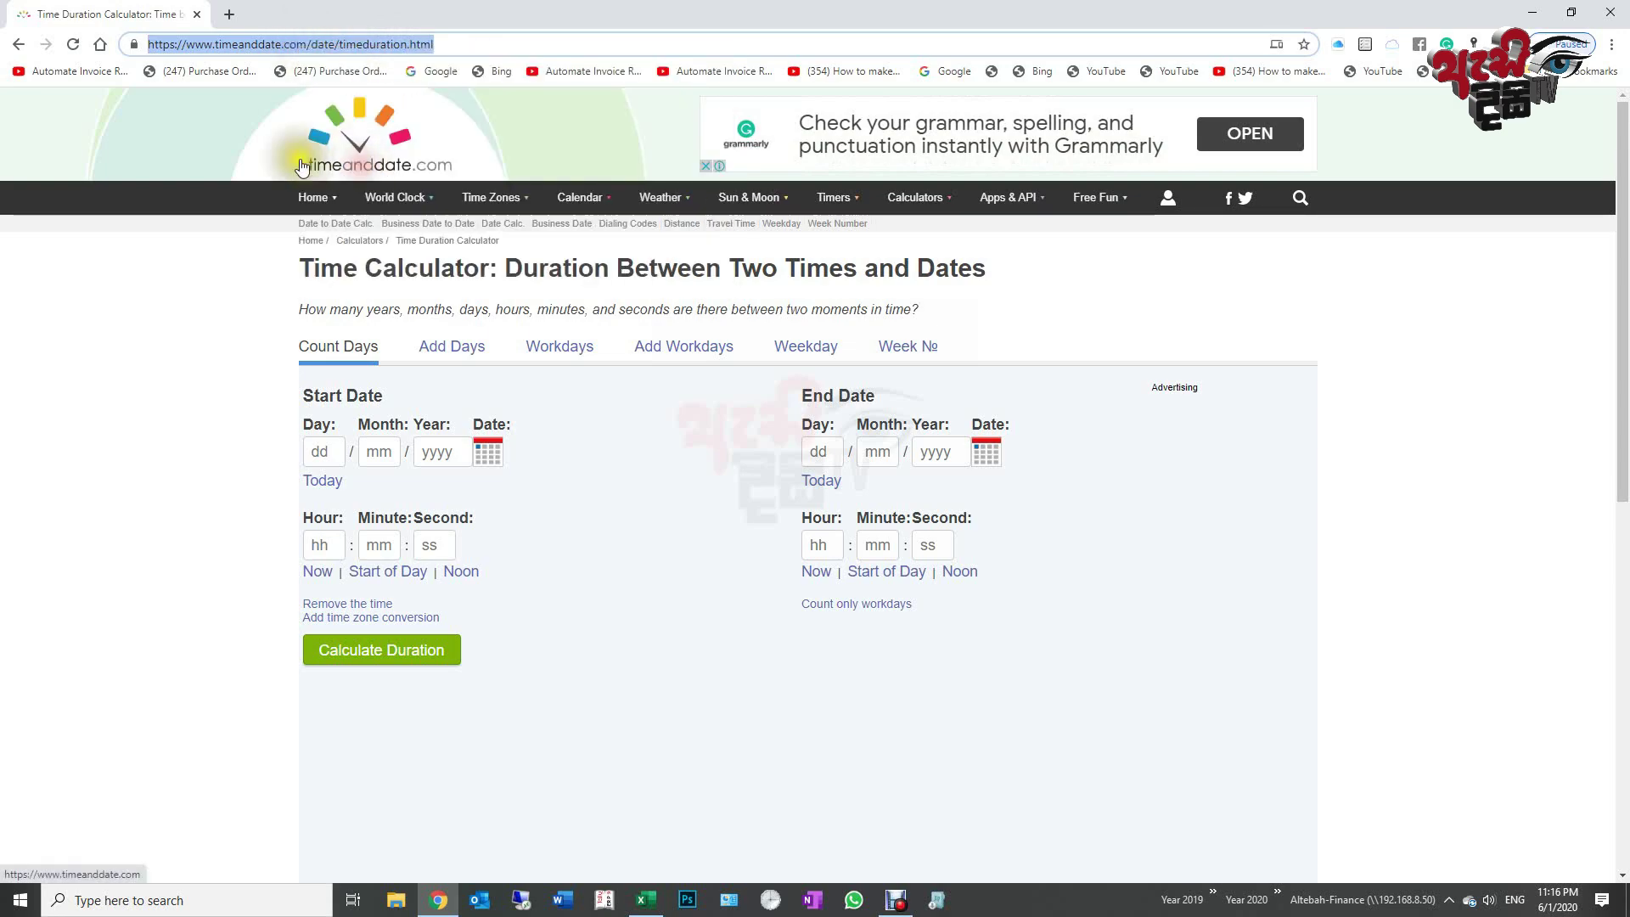
# Step: Return to Excel and start a new web query from cell B2 of the WebSite sheet
pyautogui.click(1529, 17)
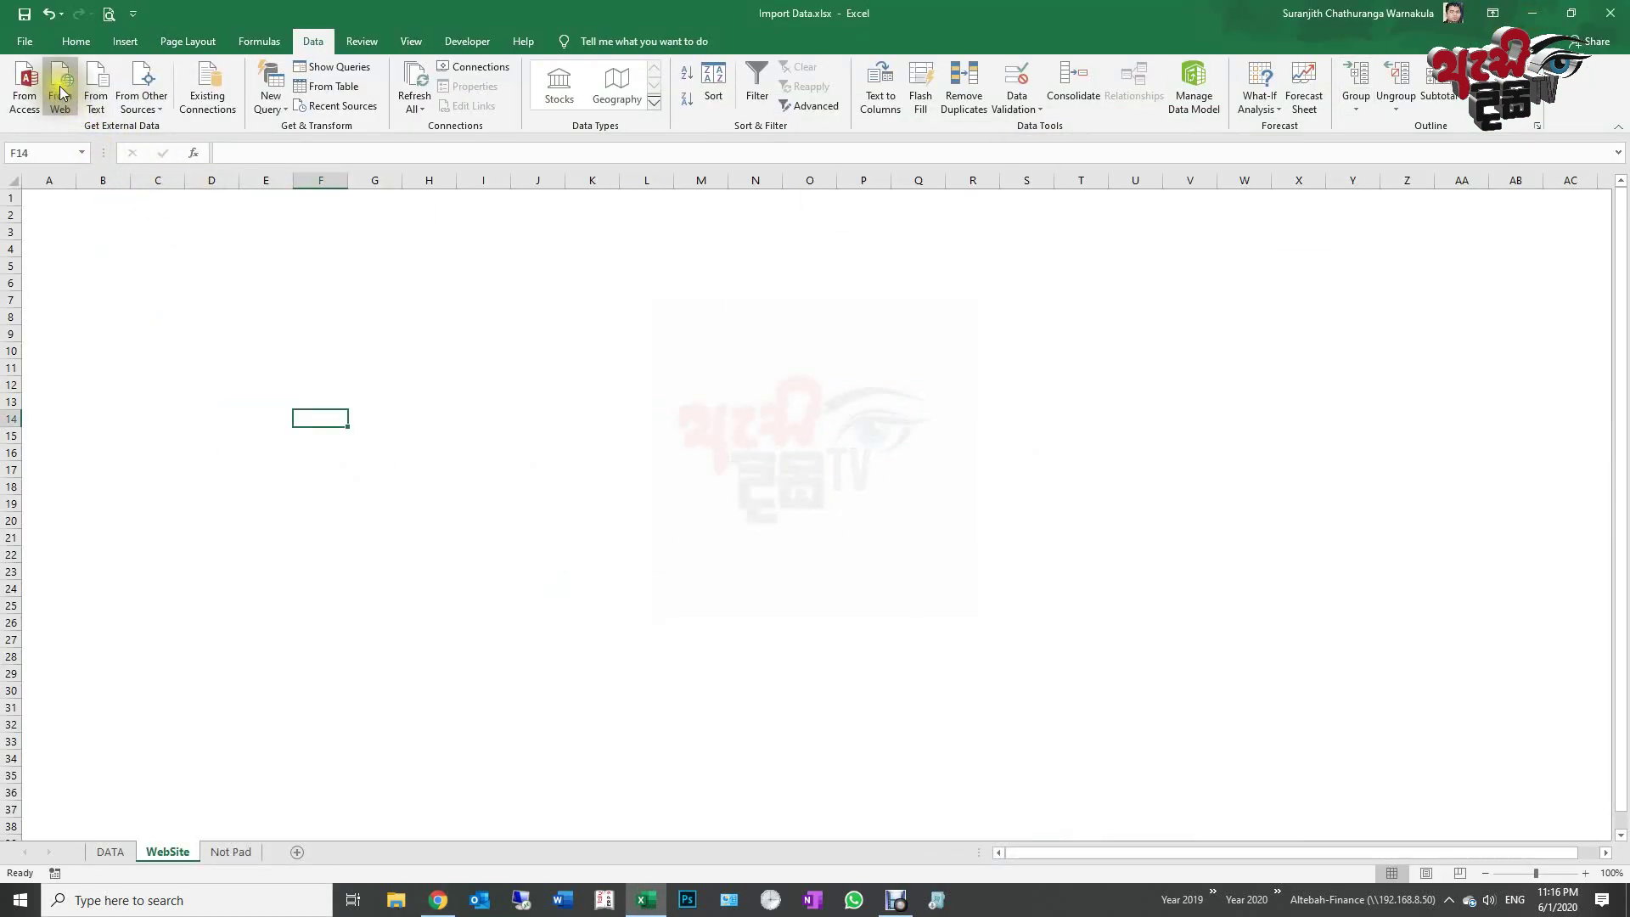
pyautogui.click(101, 231)
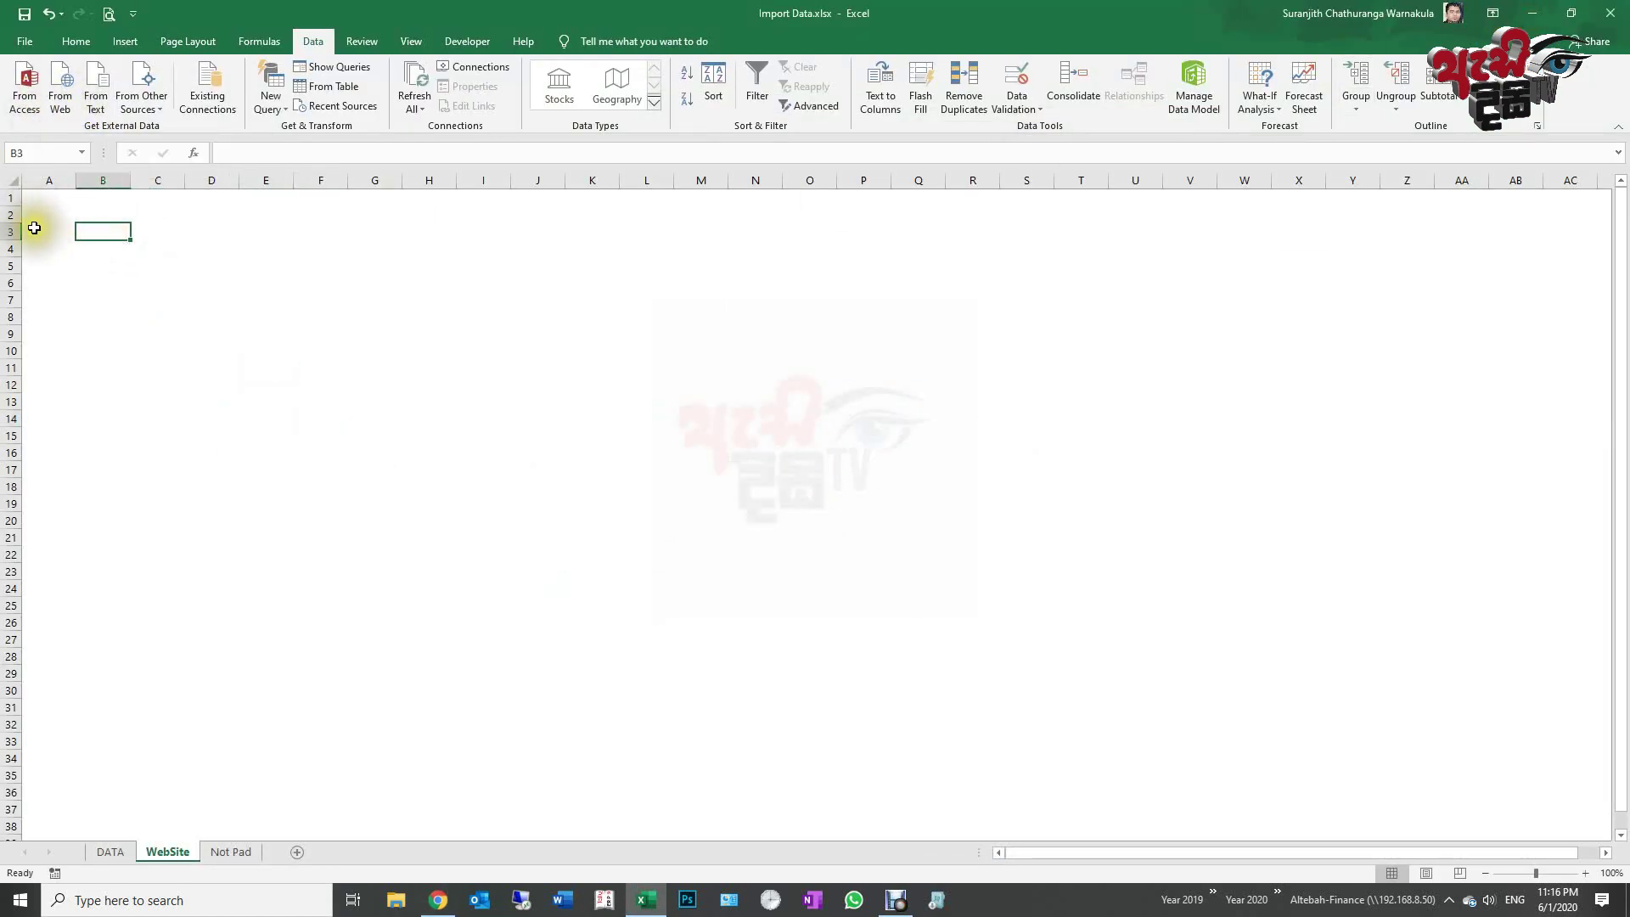
pyautogui.click(93, 214)
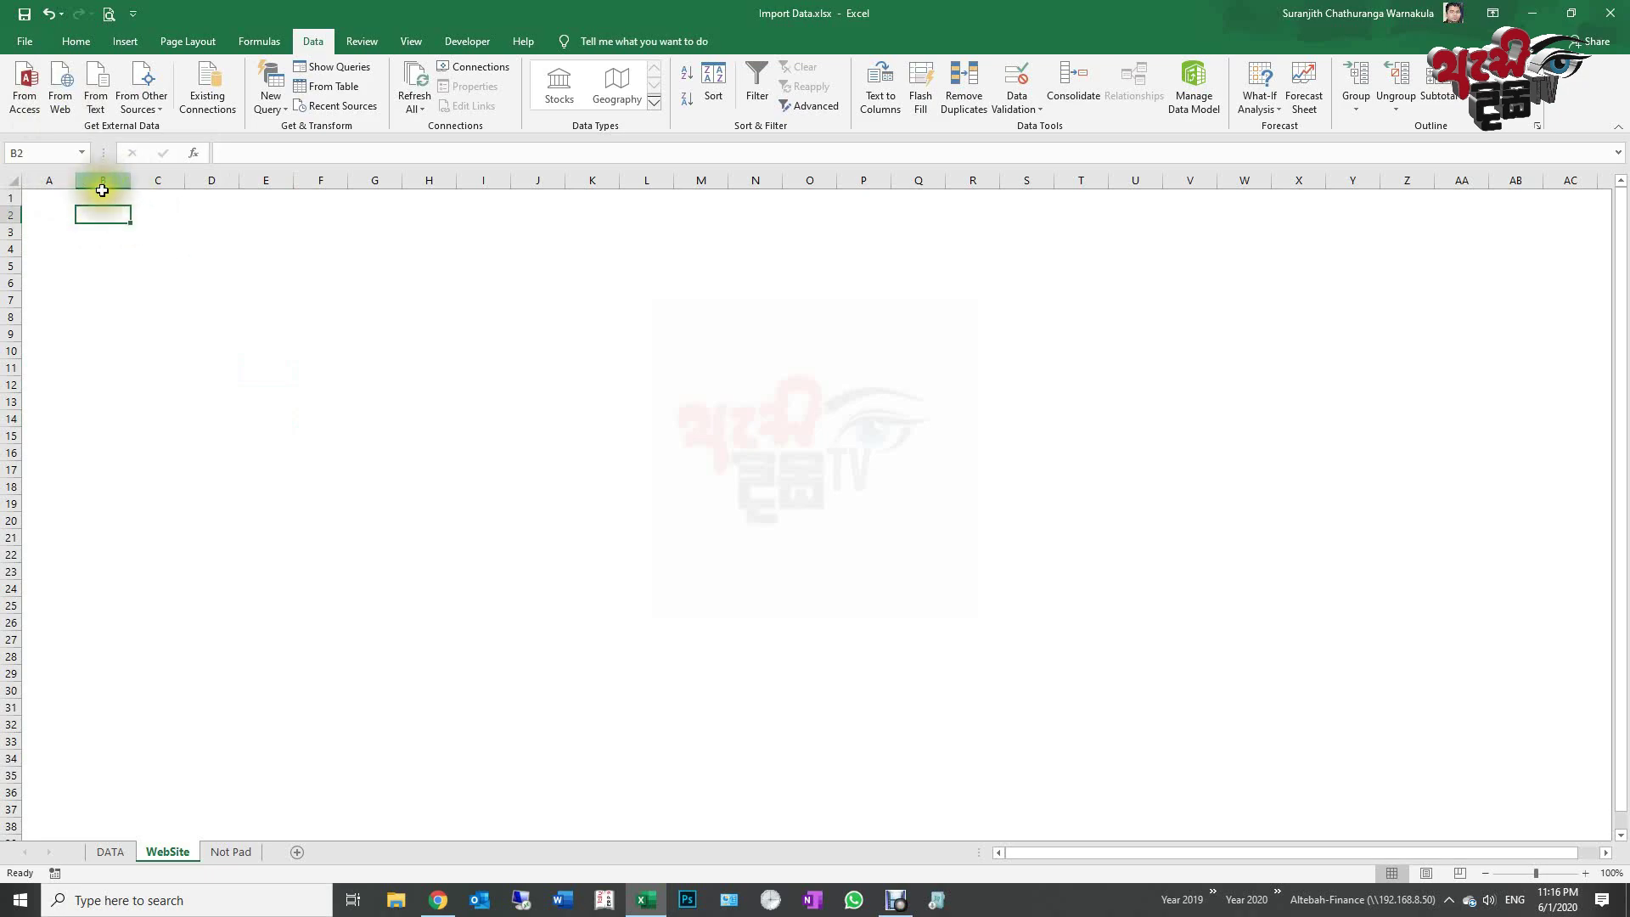
pyautogui.click(92, 214)
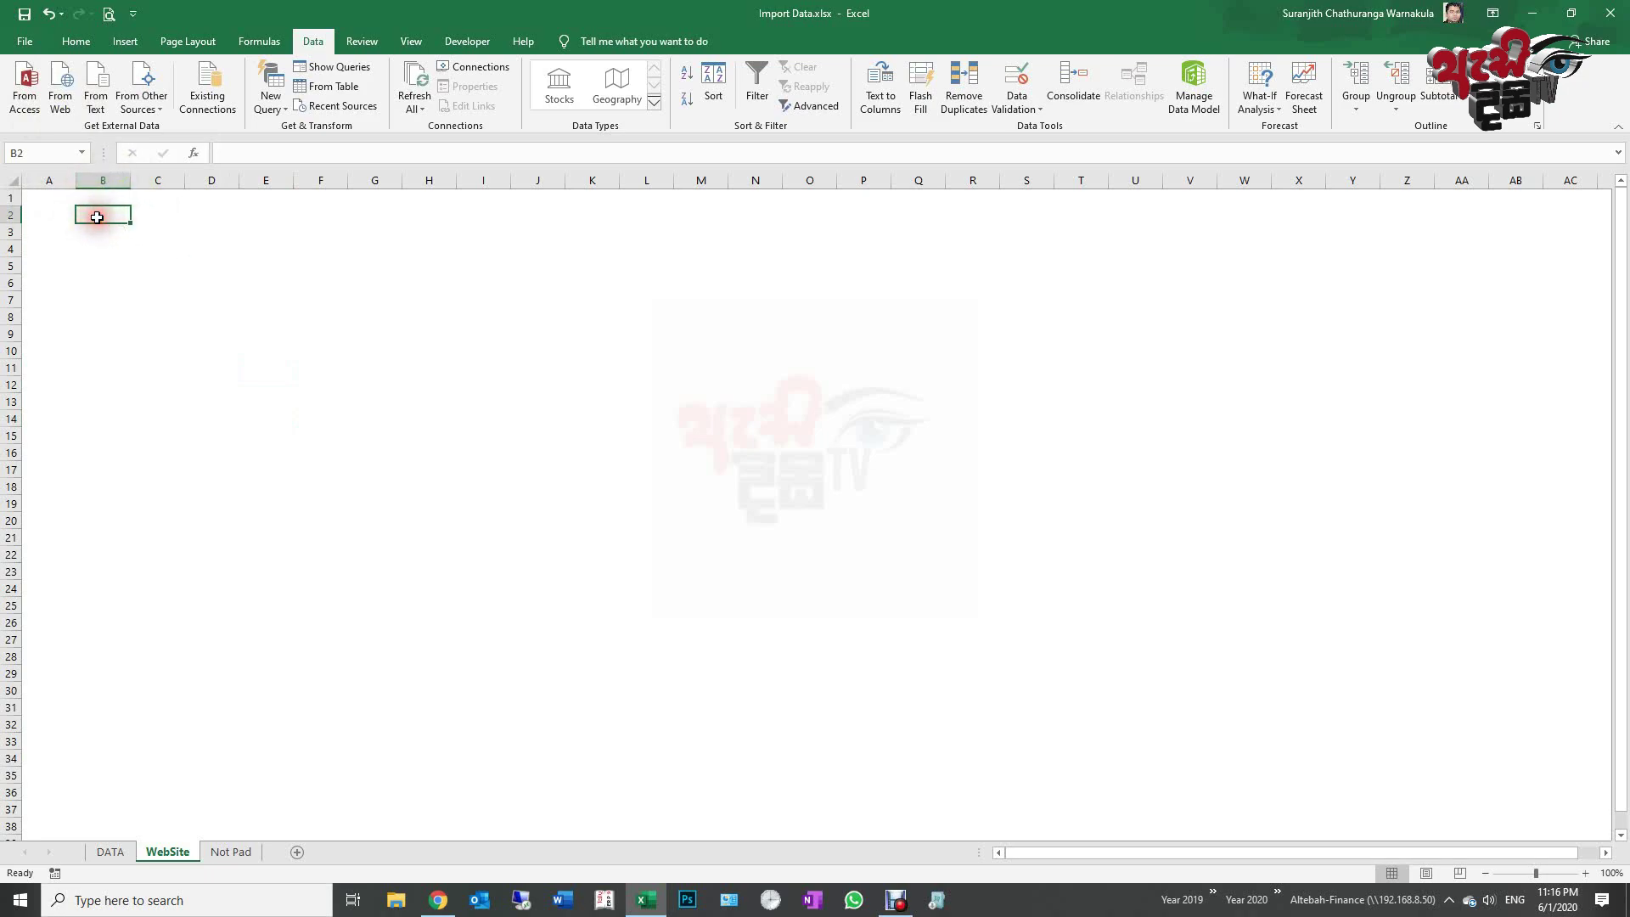
pyautogui.click(59, 95)
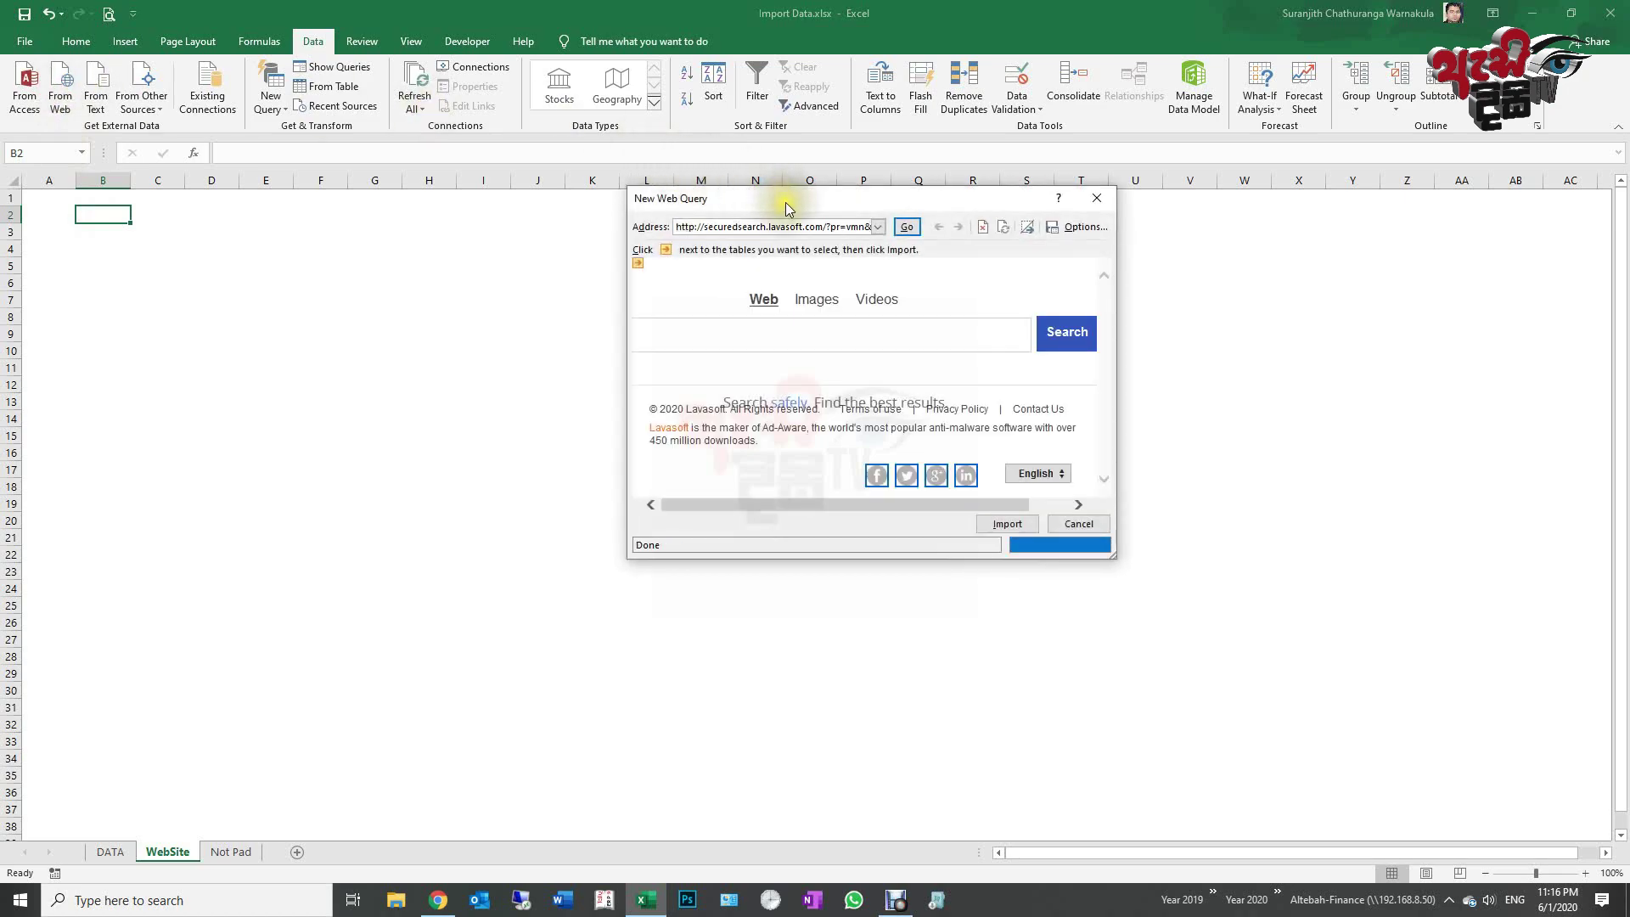
pyautogui.moveTo(787, 202); pyautogui.dragTo(708, 192)
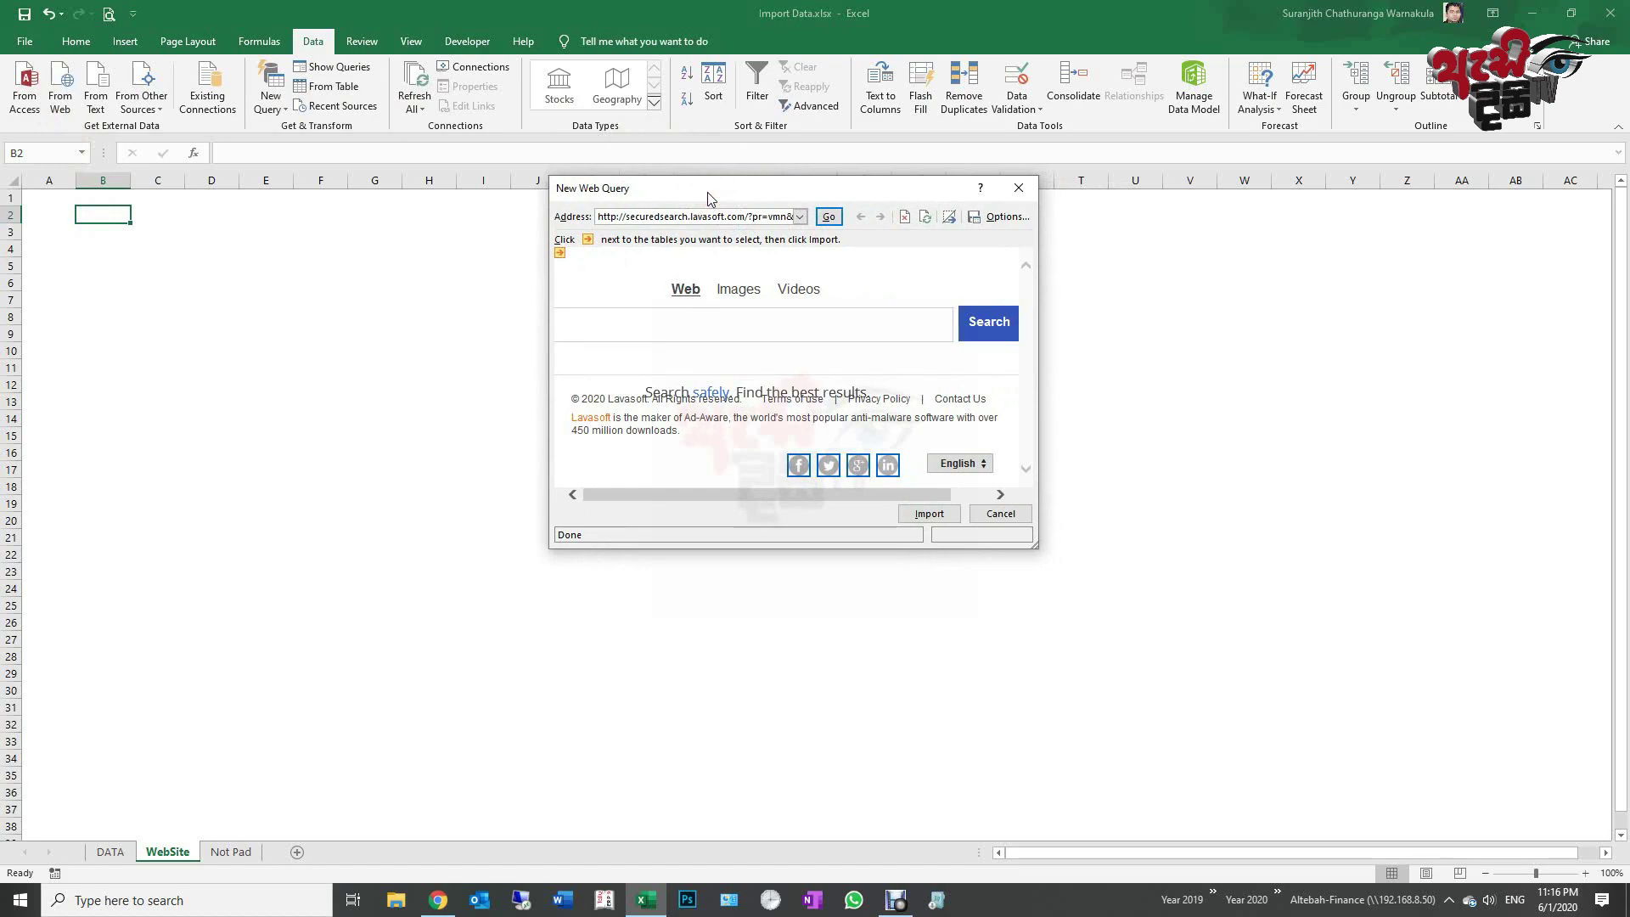
pyautogui.click(602, 216)
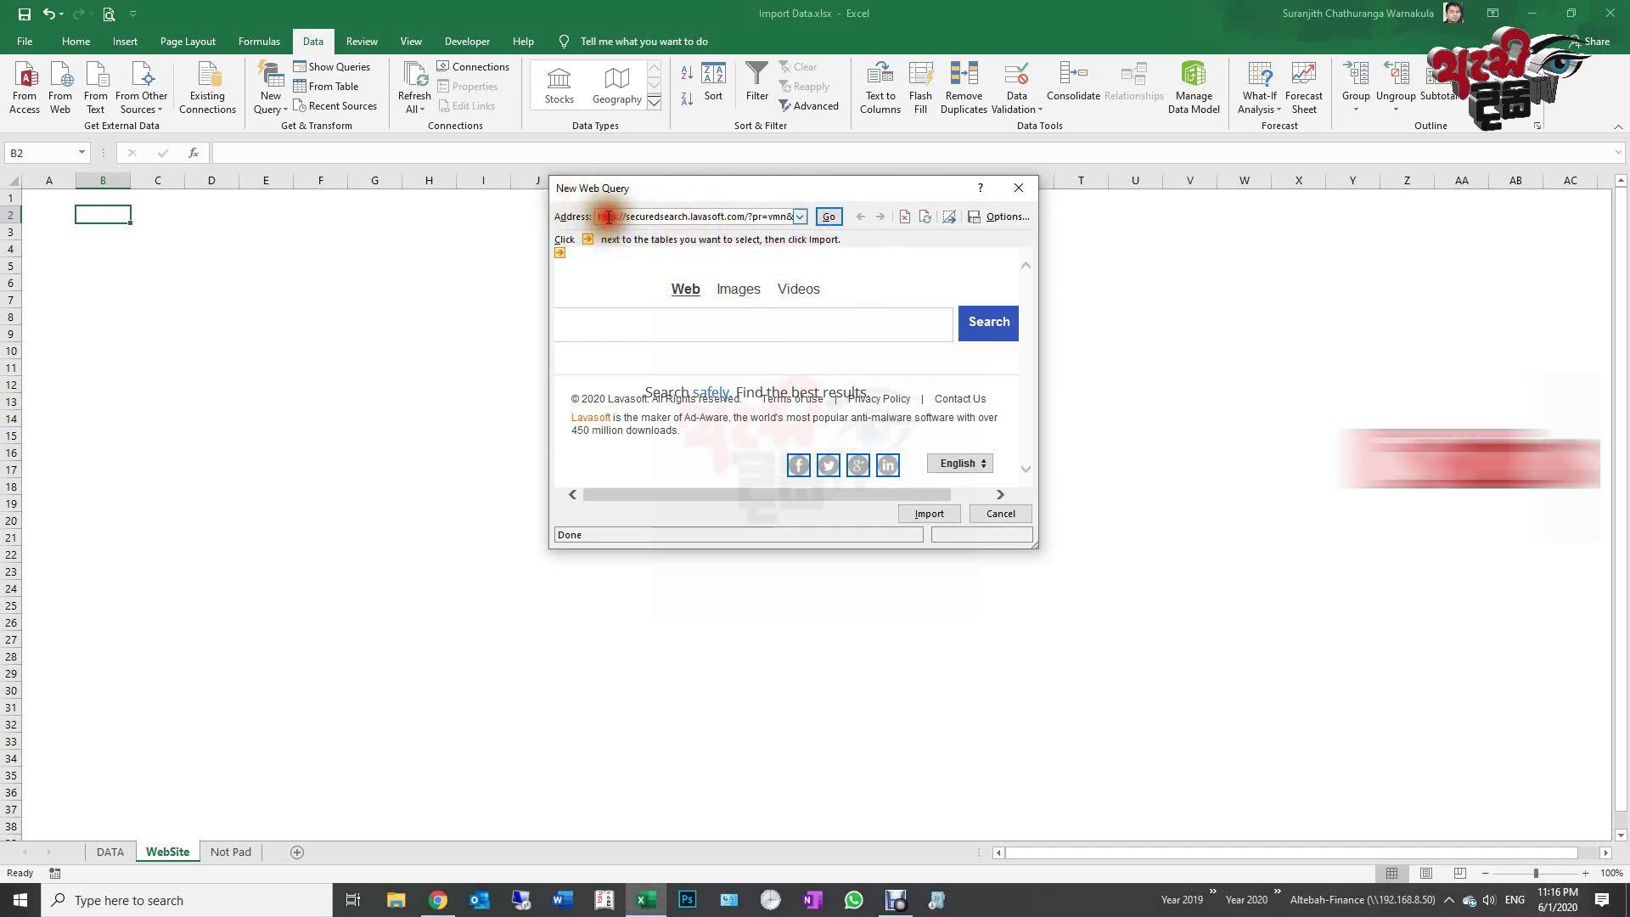
pyautogui.moveTo(600, 219); pyautogui.dragTo(961, 221)
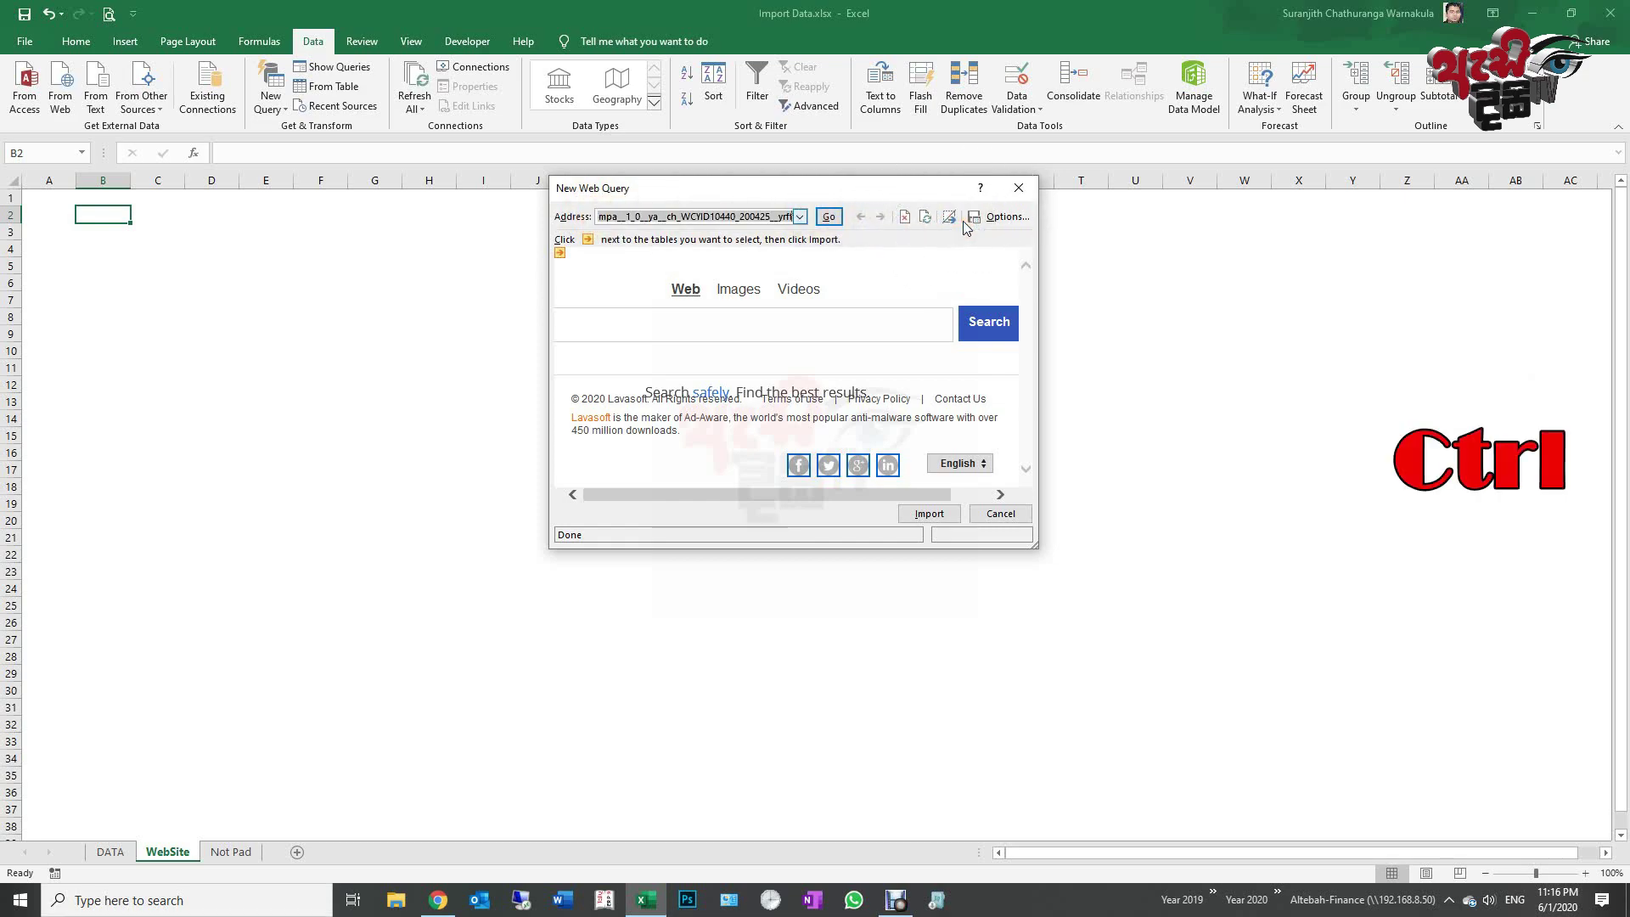
pyautogui.hotkey('ctrl', 'v')
pyautogui.click(829, 218)
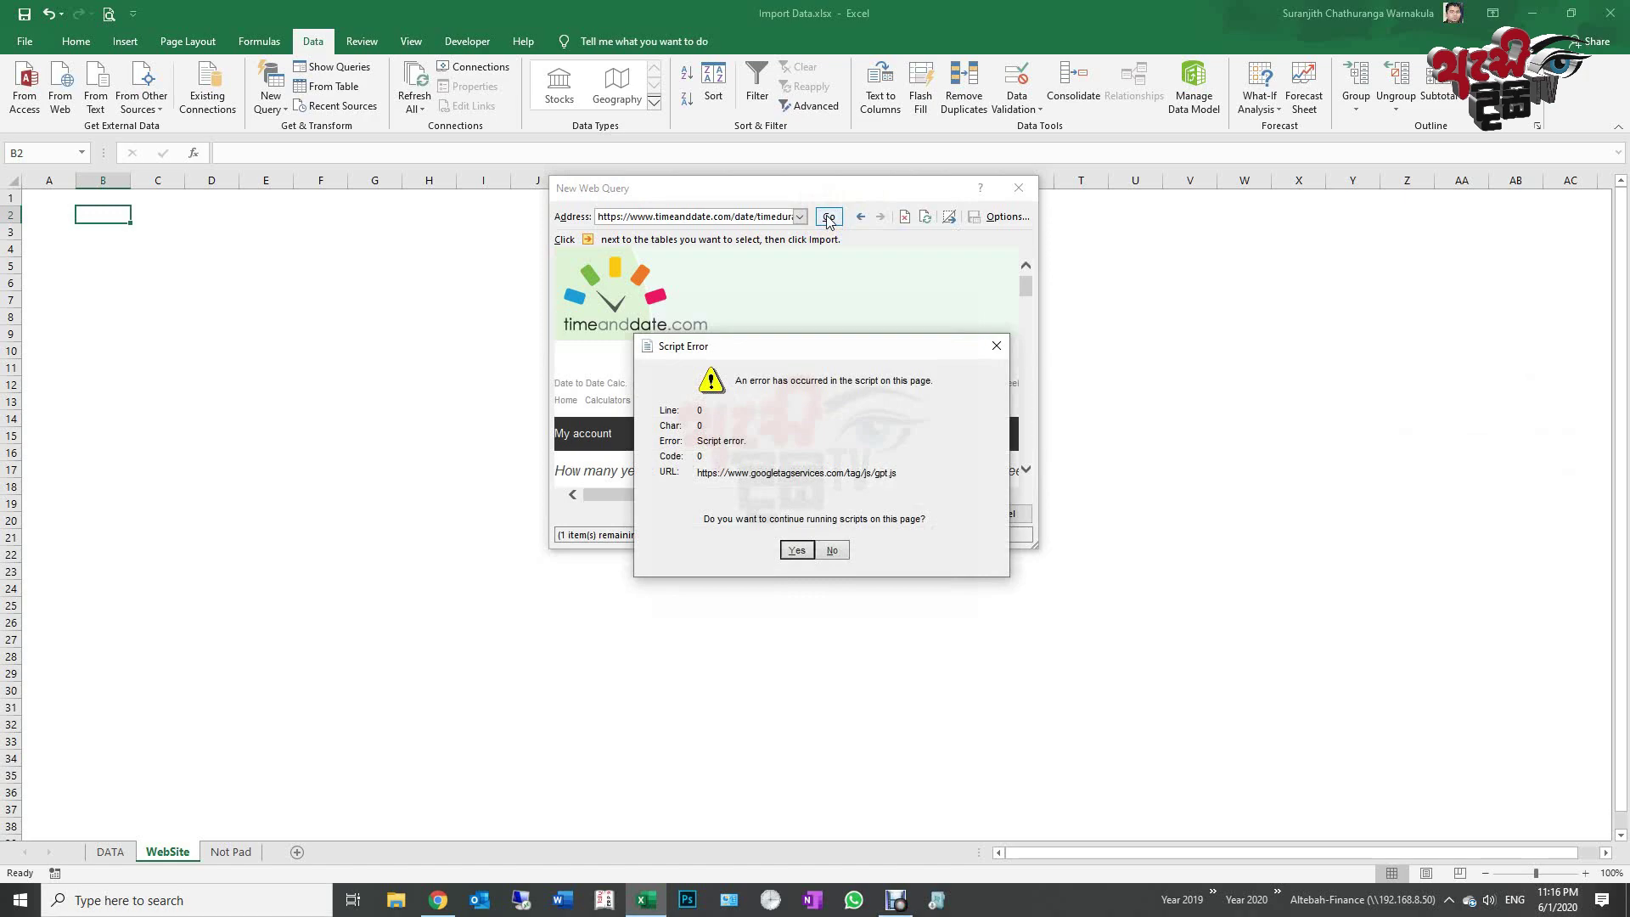
# Step: Dismiss the script error messages by agreeing to continue running scripts on the page
pyautogui.moveTo(771, 343); pyautogui.dragTo(775, 306)
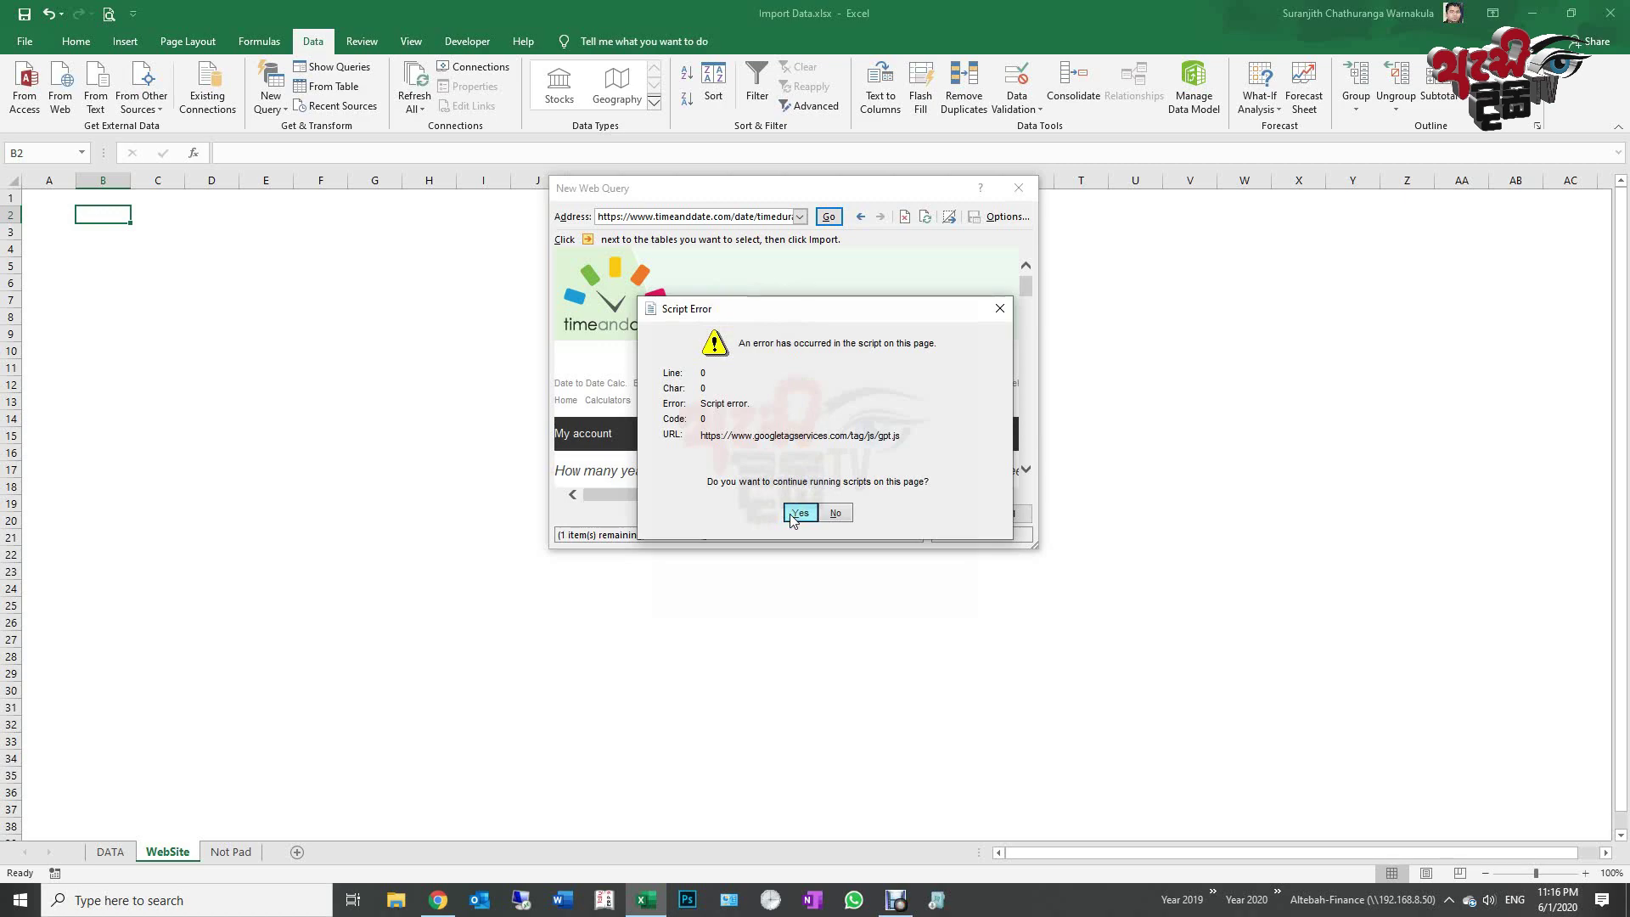
pyautogui.click(802, 553)
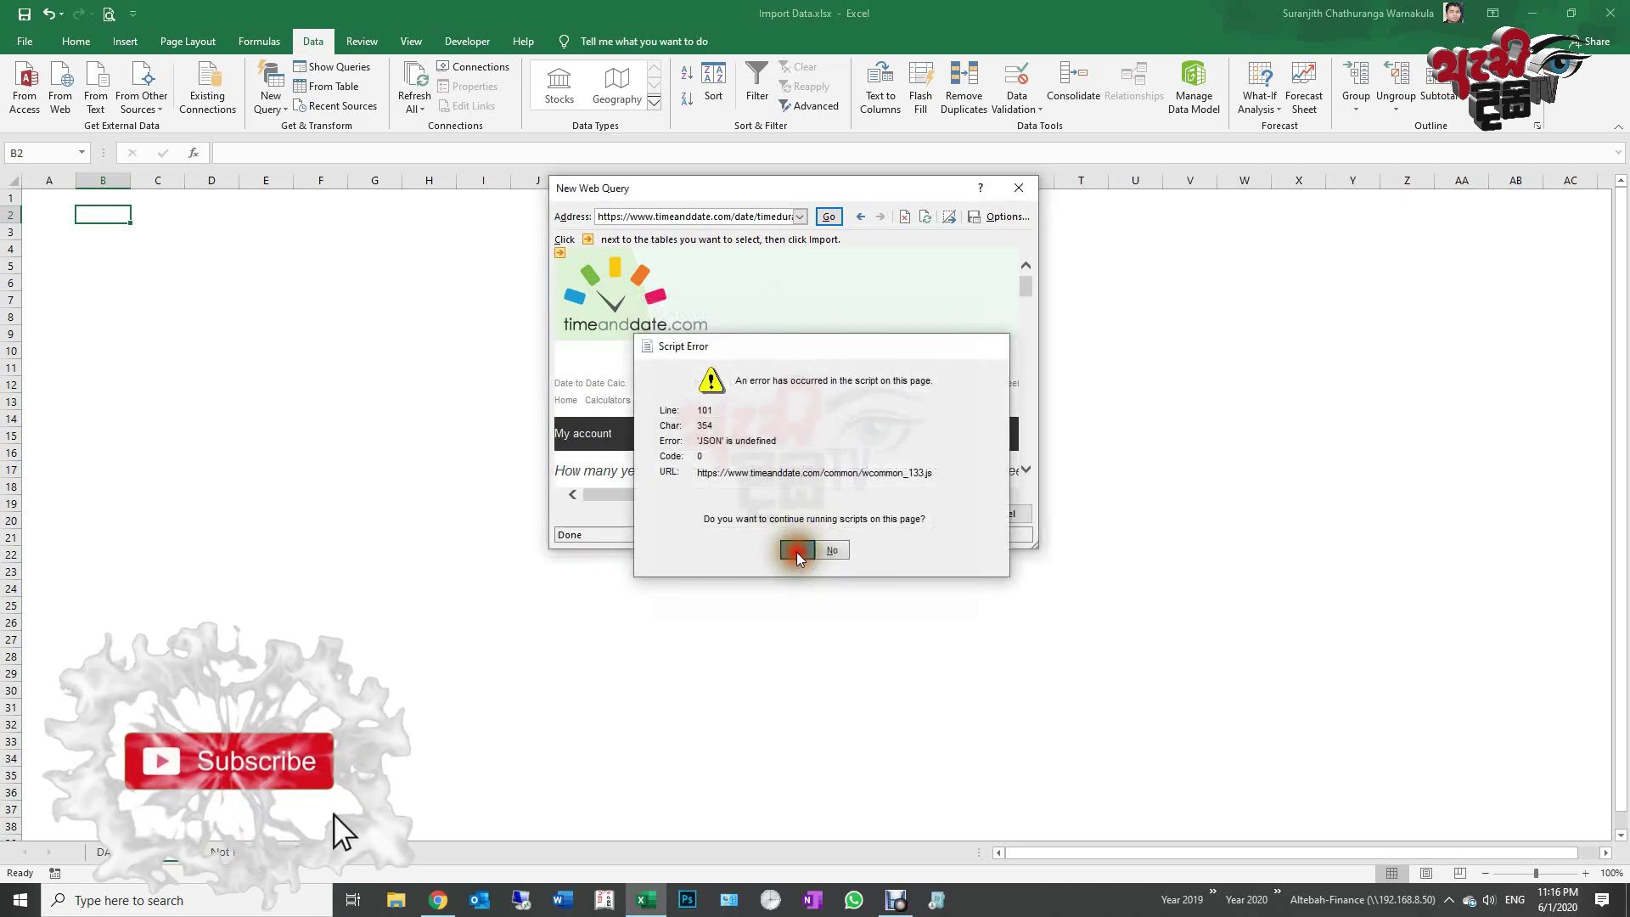
pyautogui.click(797, 552)
pyautogui.click(799, 554)
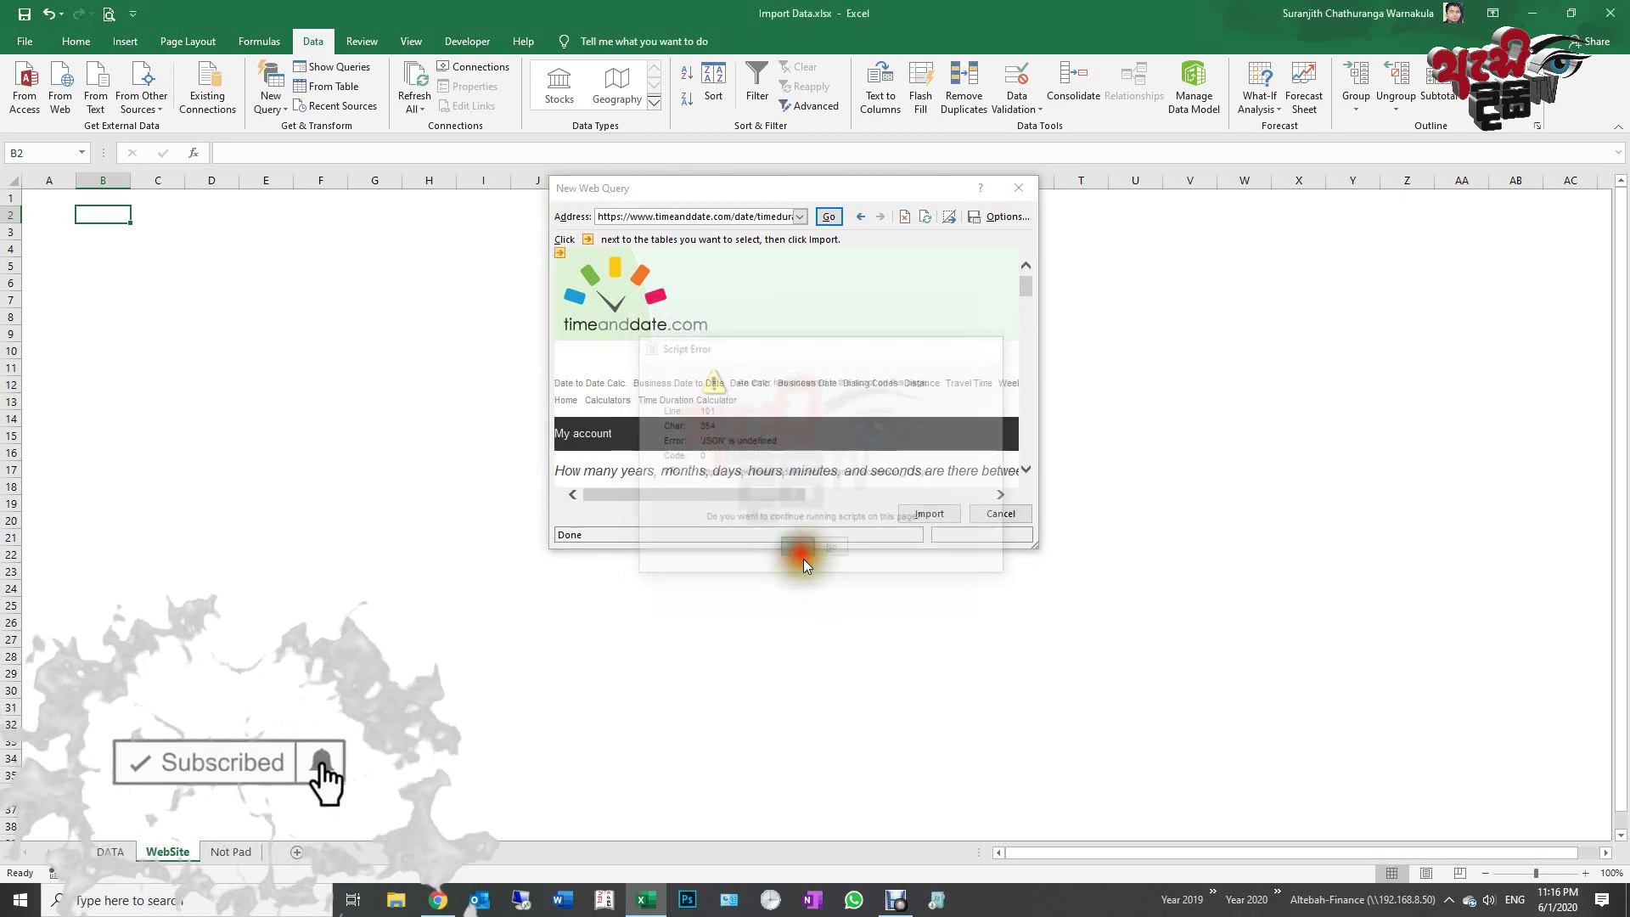
pyautogui.click(793, 553)
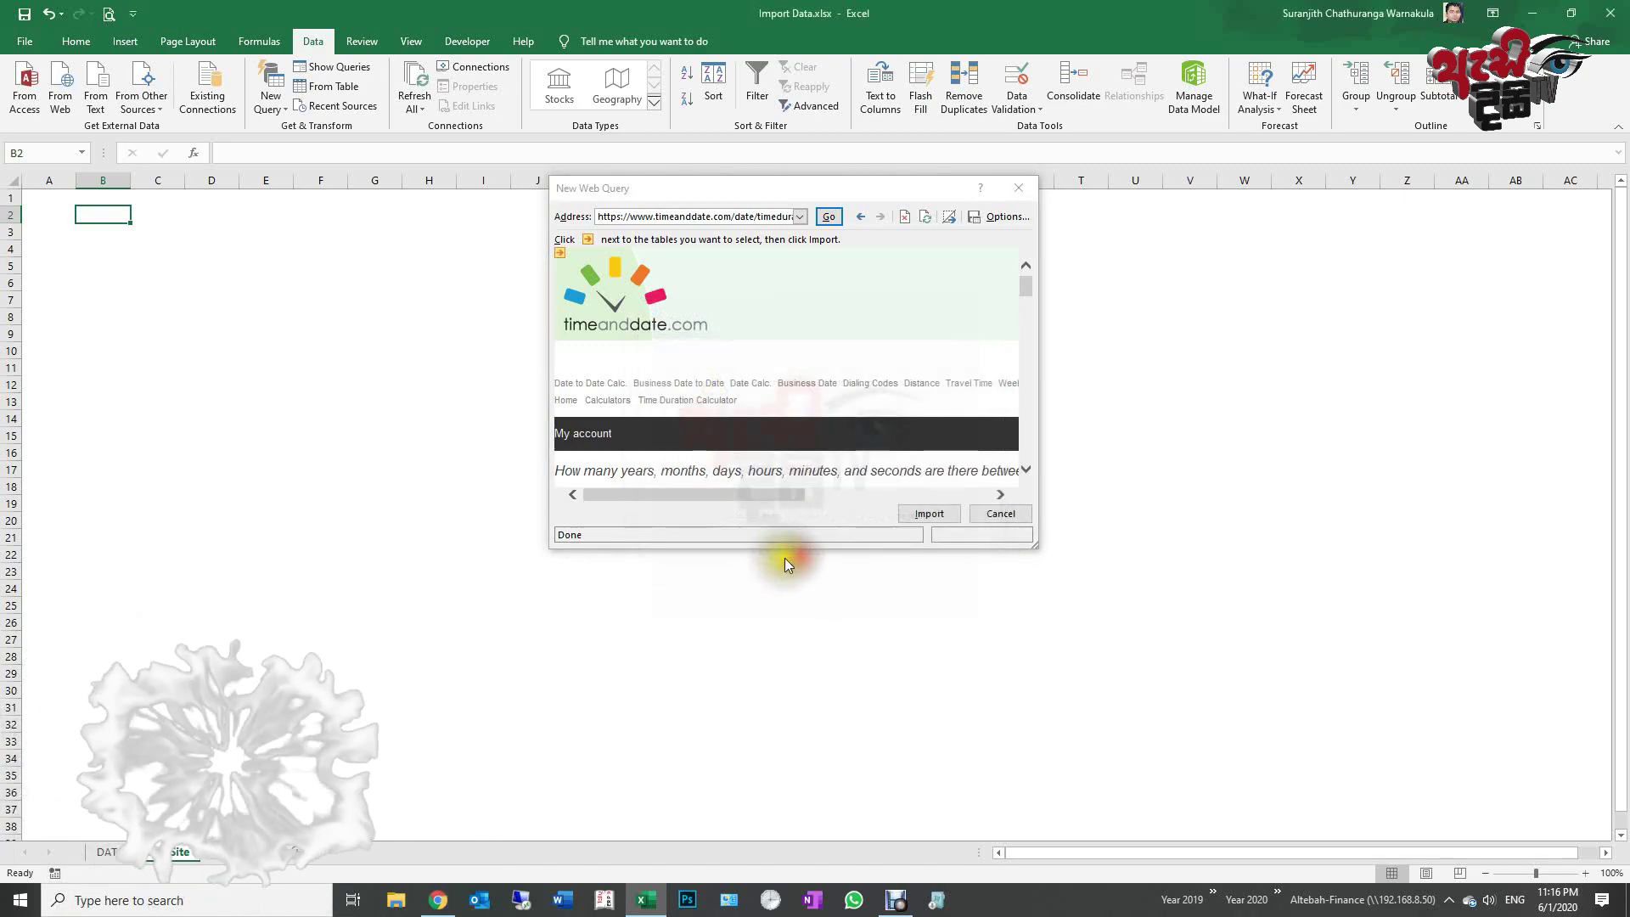
pyautogui.click(790, 549)
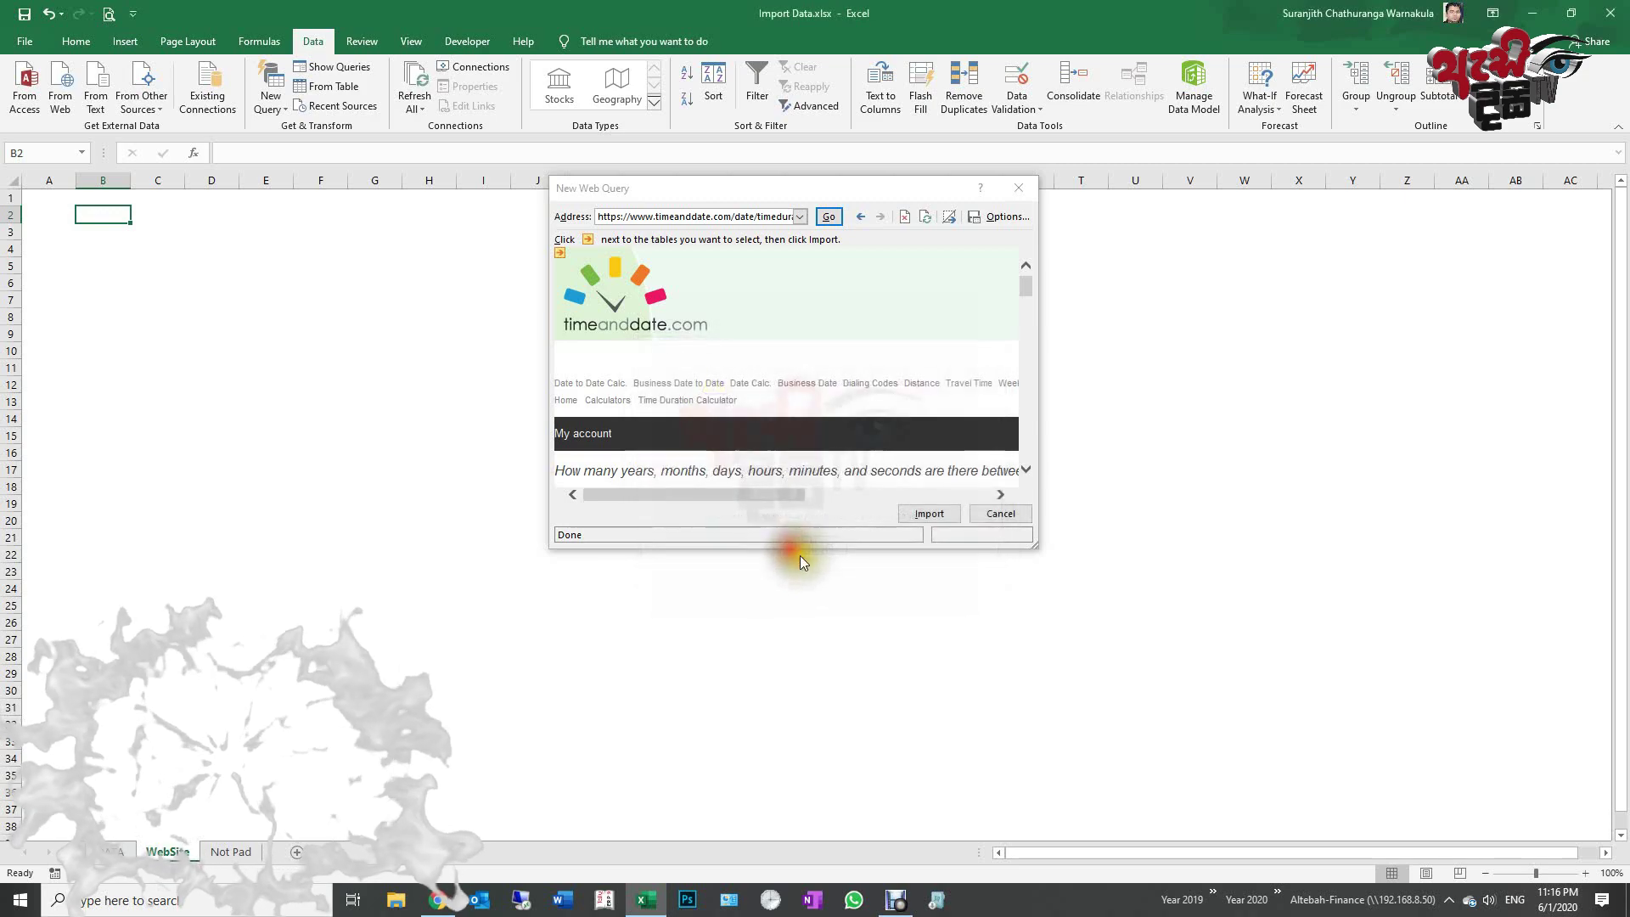
pyautogui.click(804, 551)
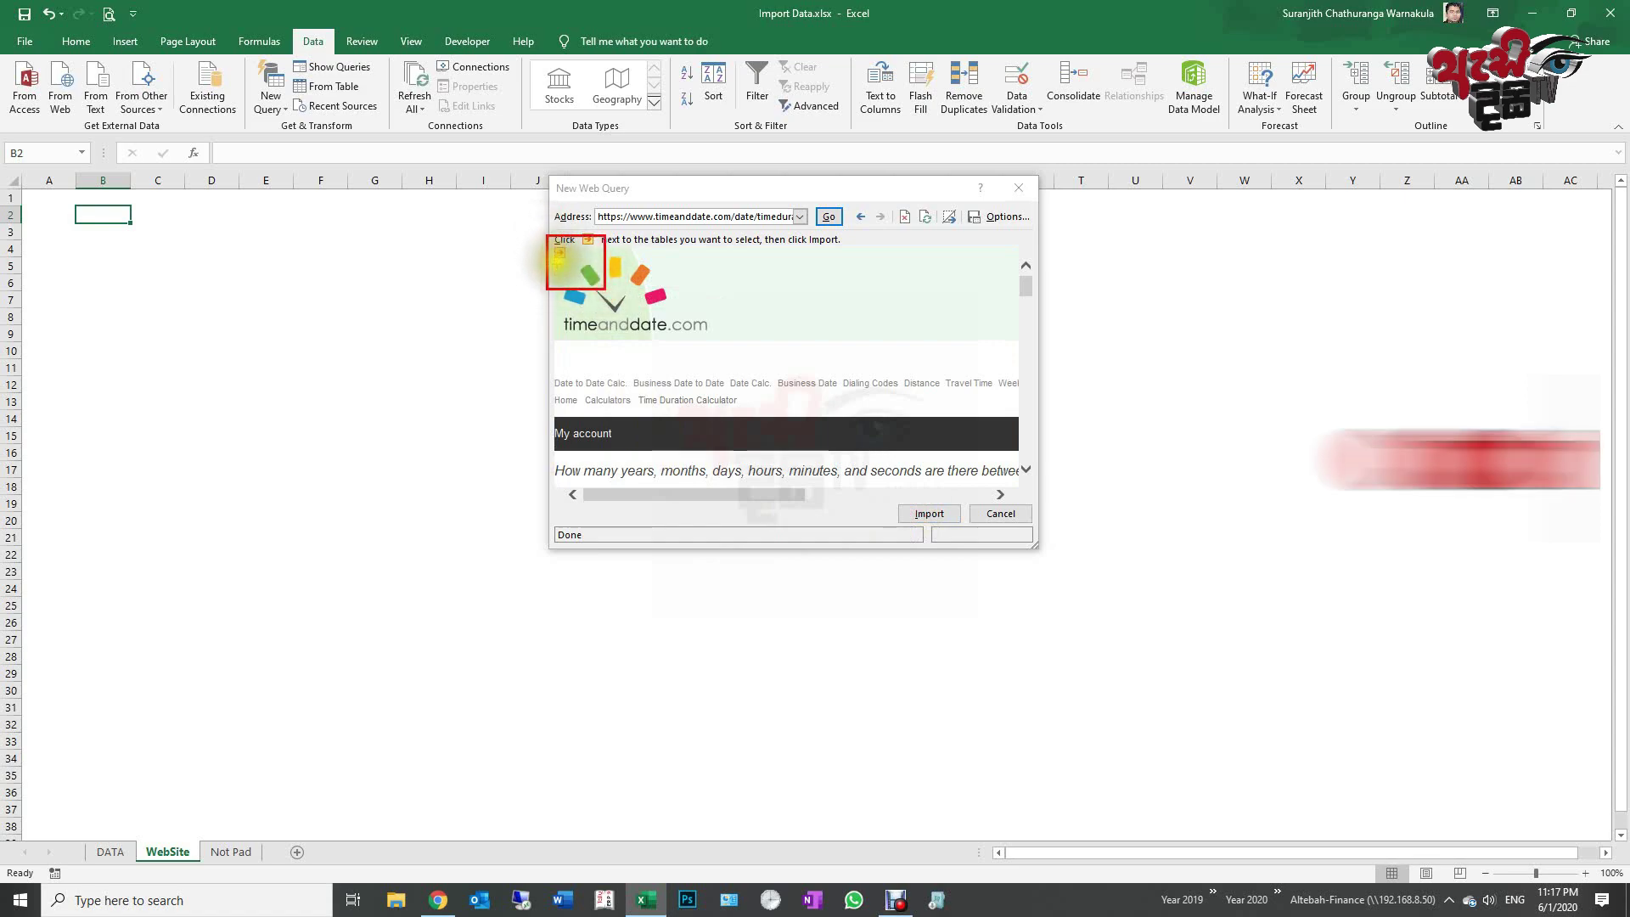
# Step: Mark the entire timeanddate.com page as the table to bring in and start the web query import
pyautogui.click(558, 251)
pyautogui.click(558, 251)
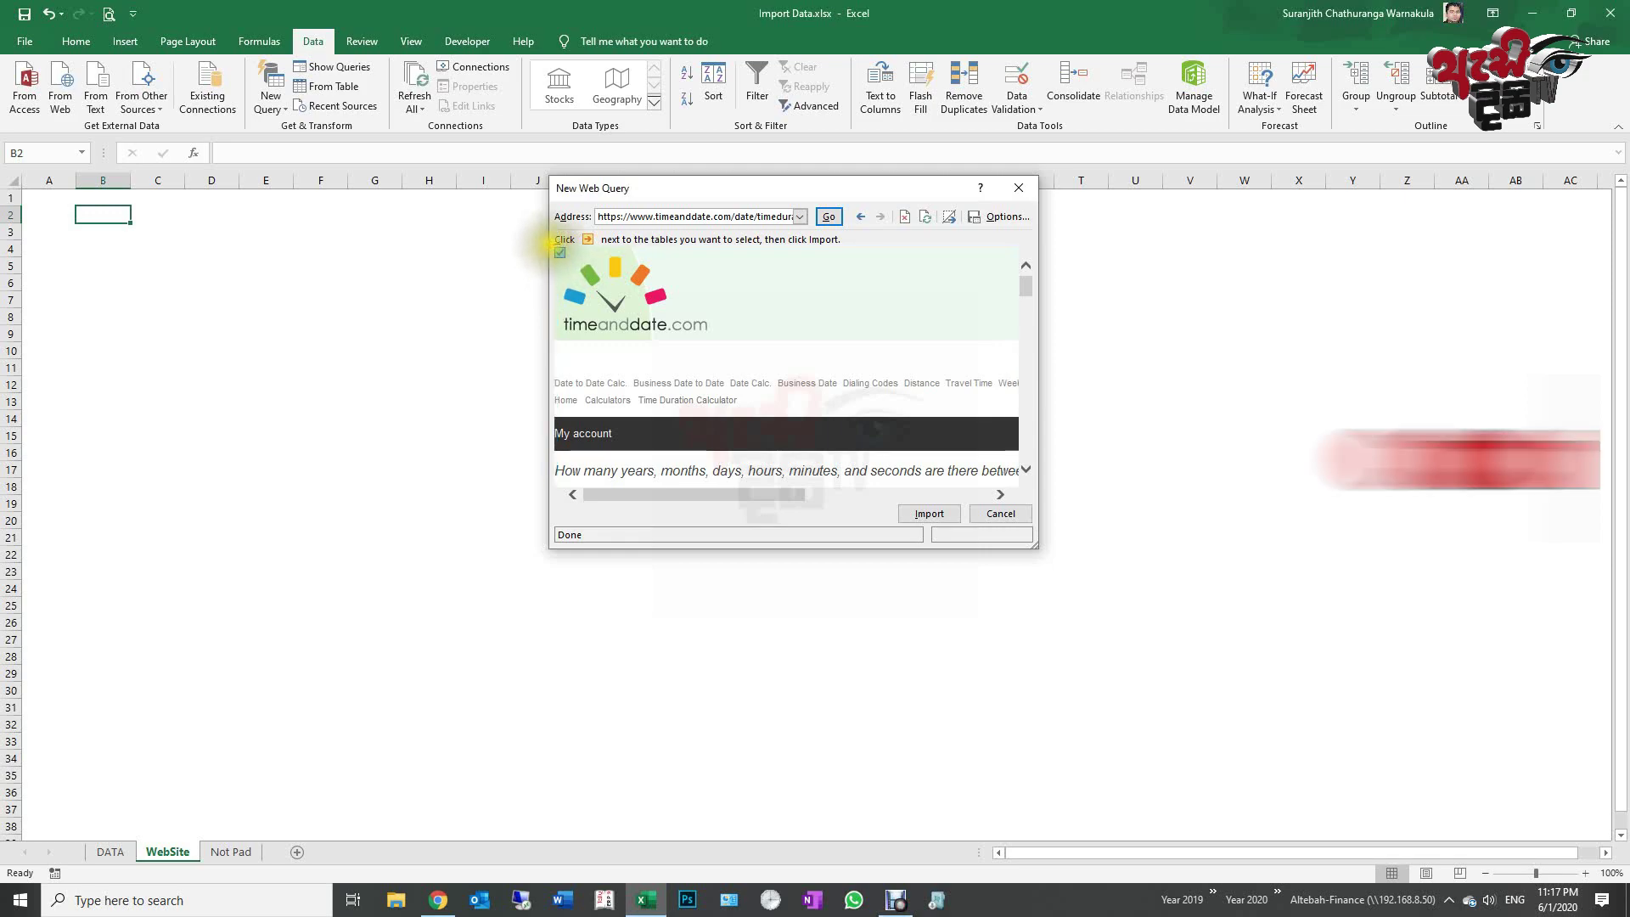
pyautogui.click(557, 251)
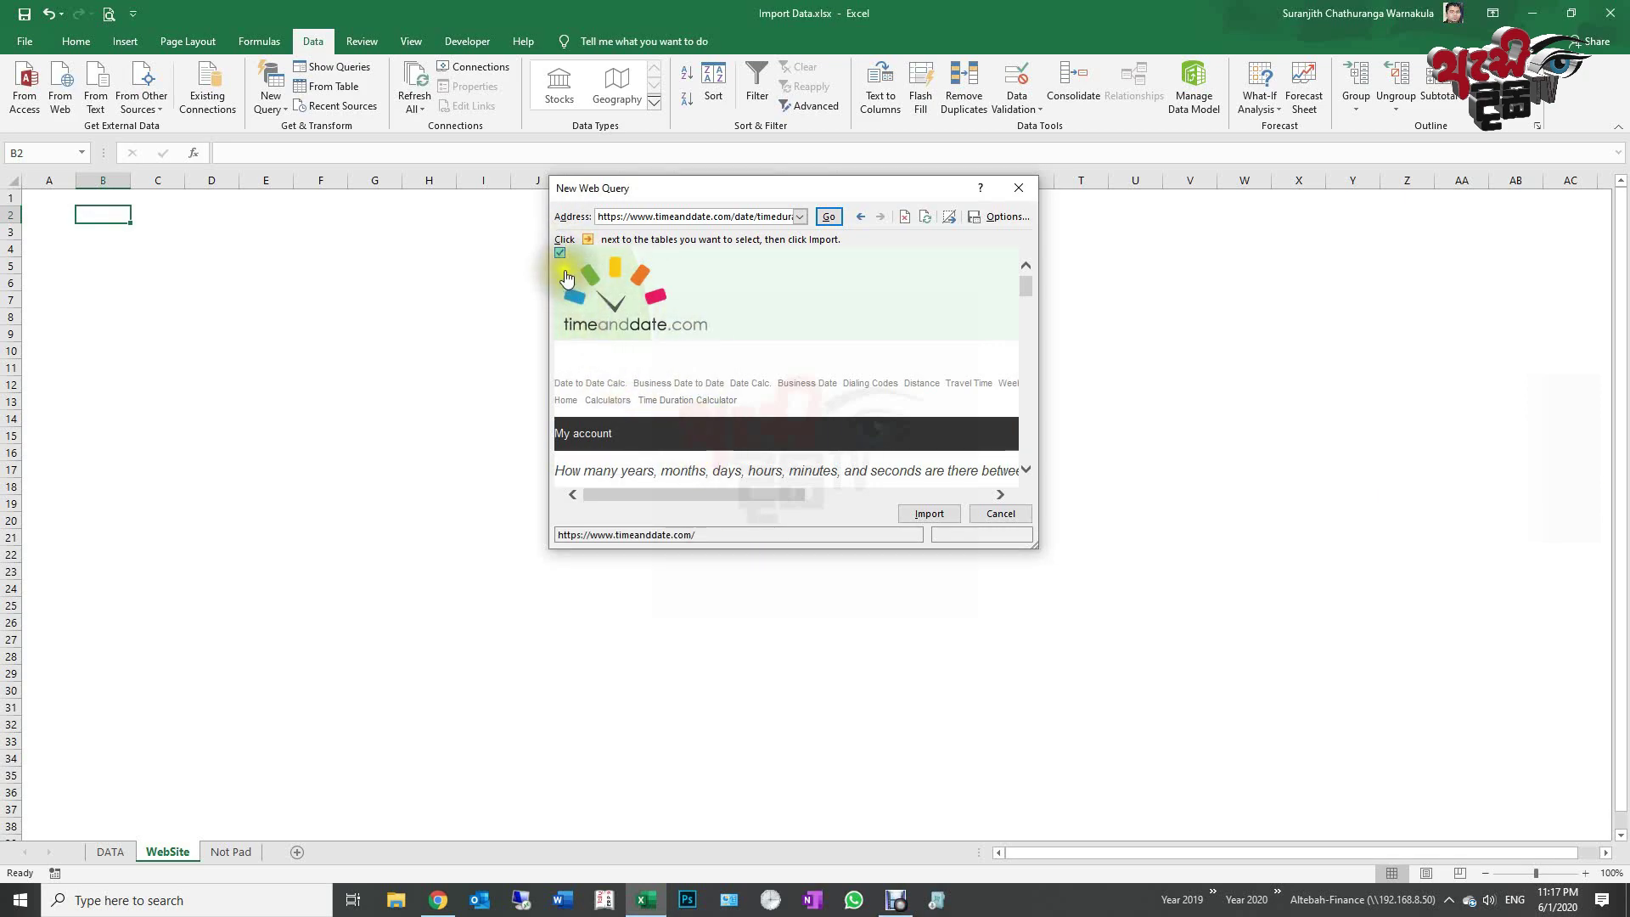
pyautogui.scroll(-10, 679, 356)
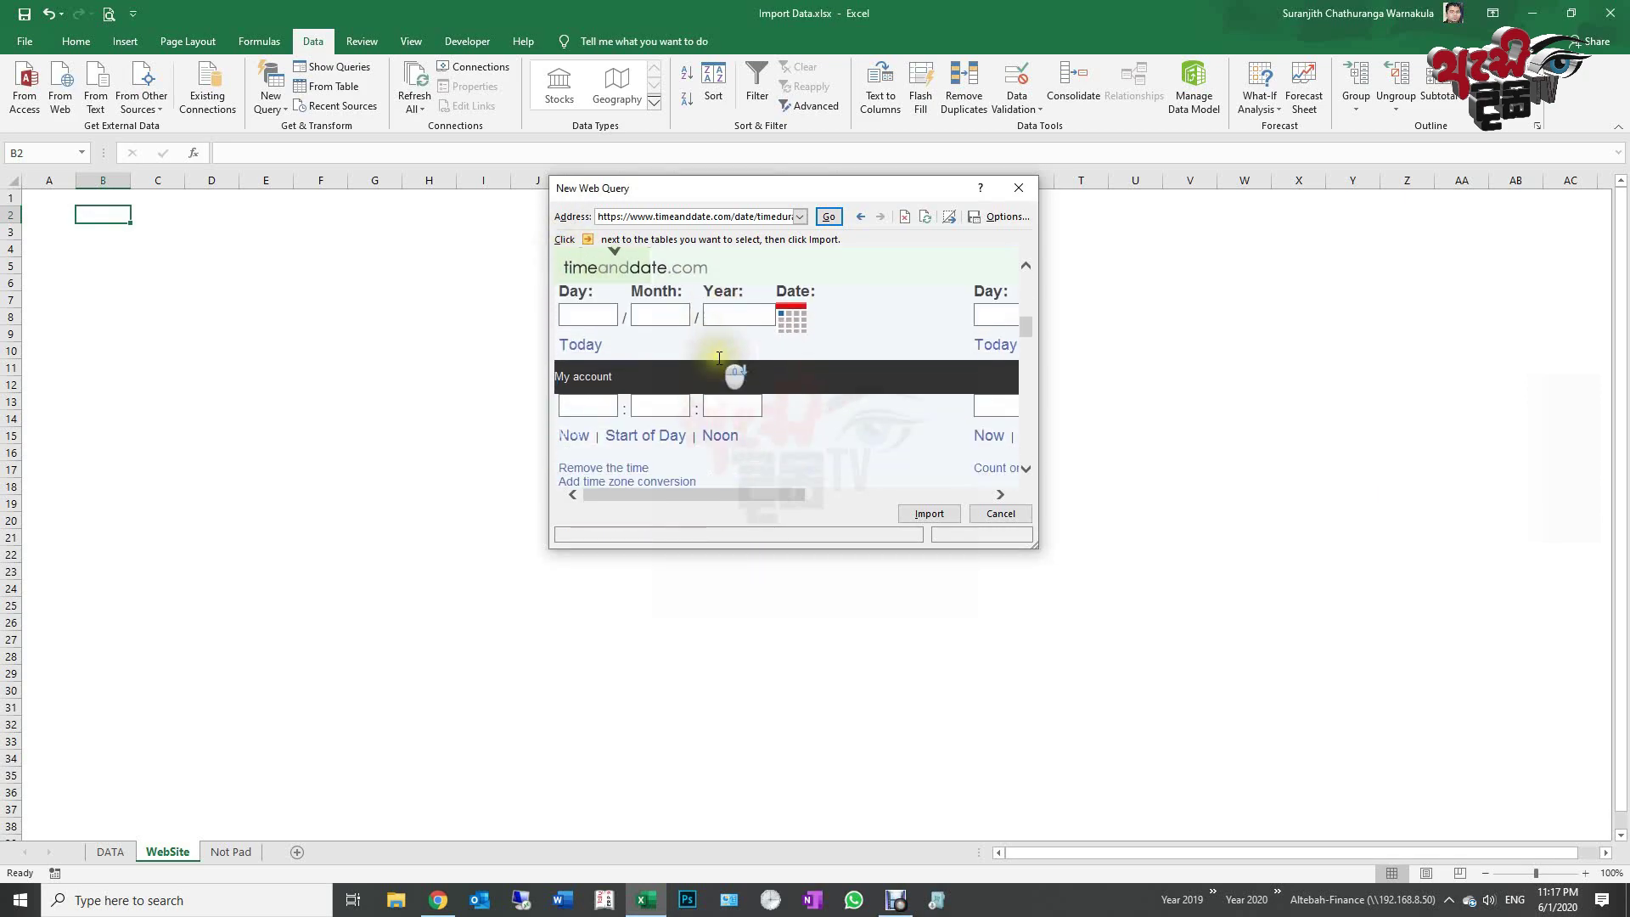
pyautogui.scroll(10, 719, 359)
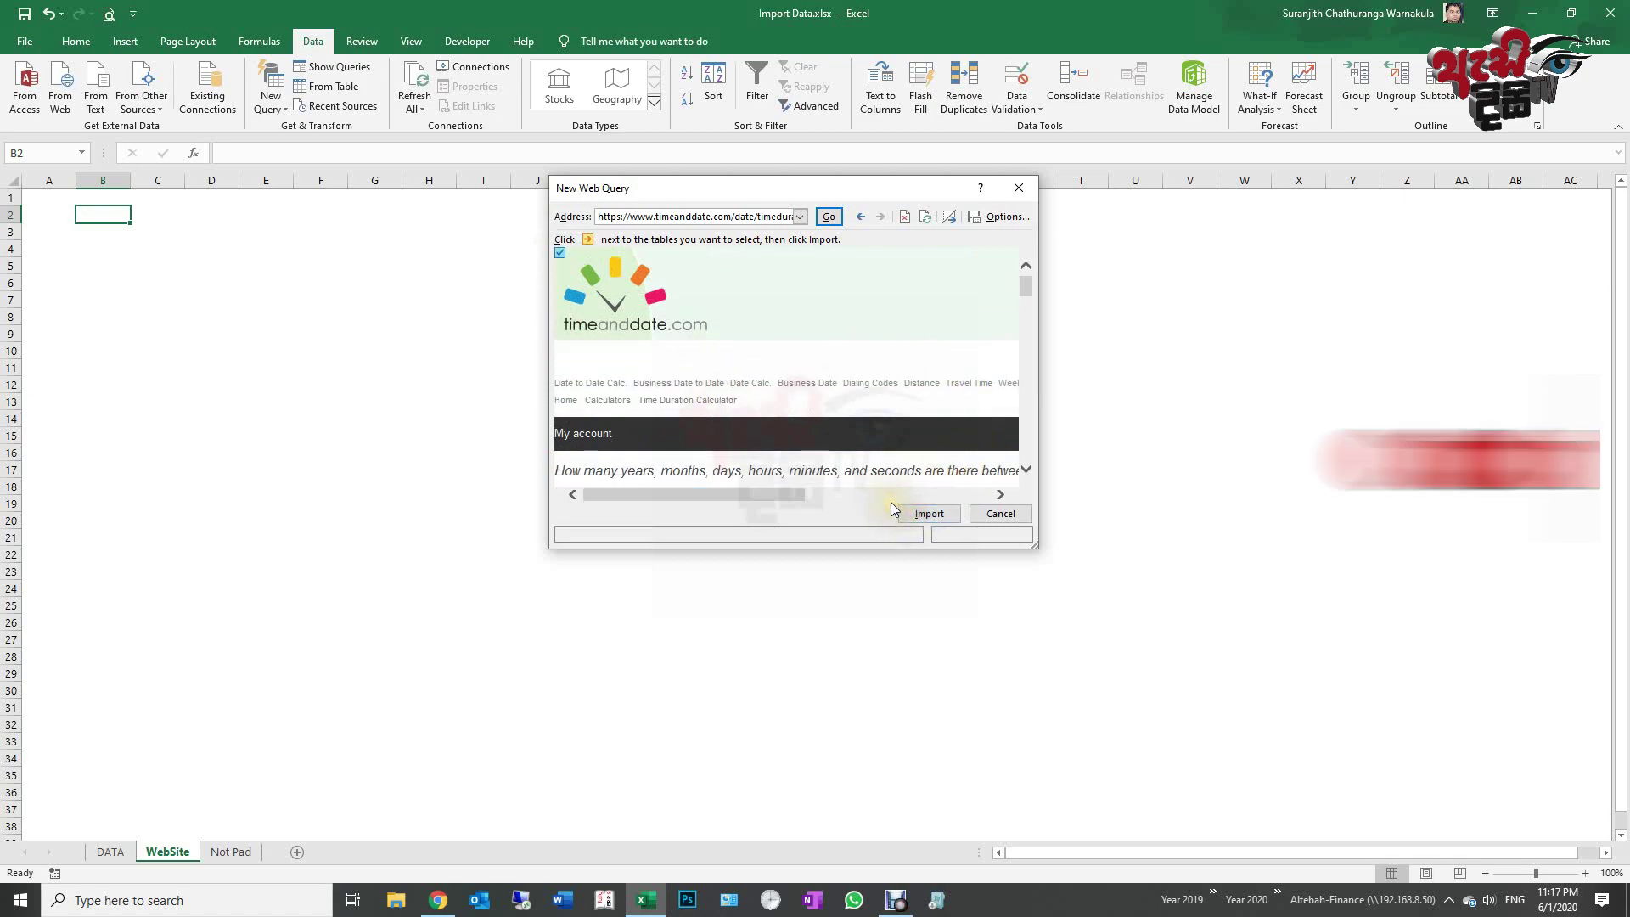
pyautogui.moveTo(887, 492); pyautogui.dragTo(973, 542)
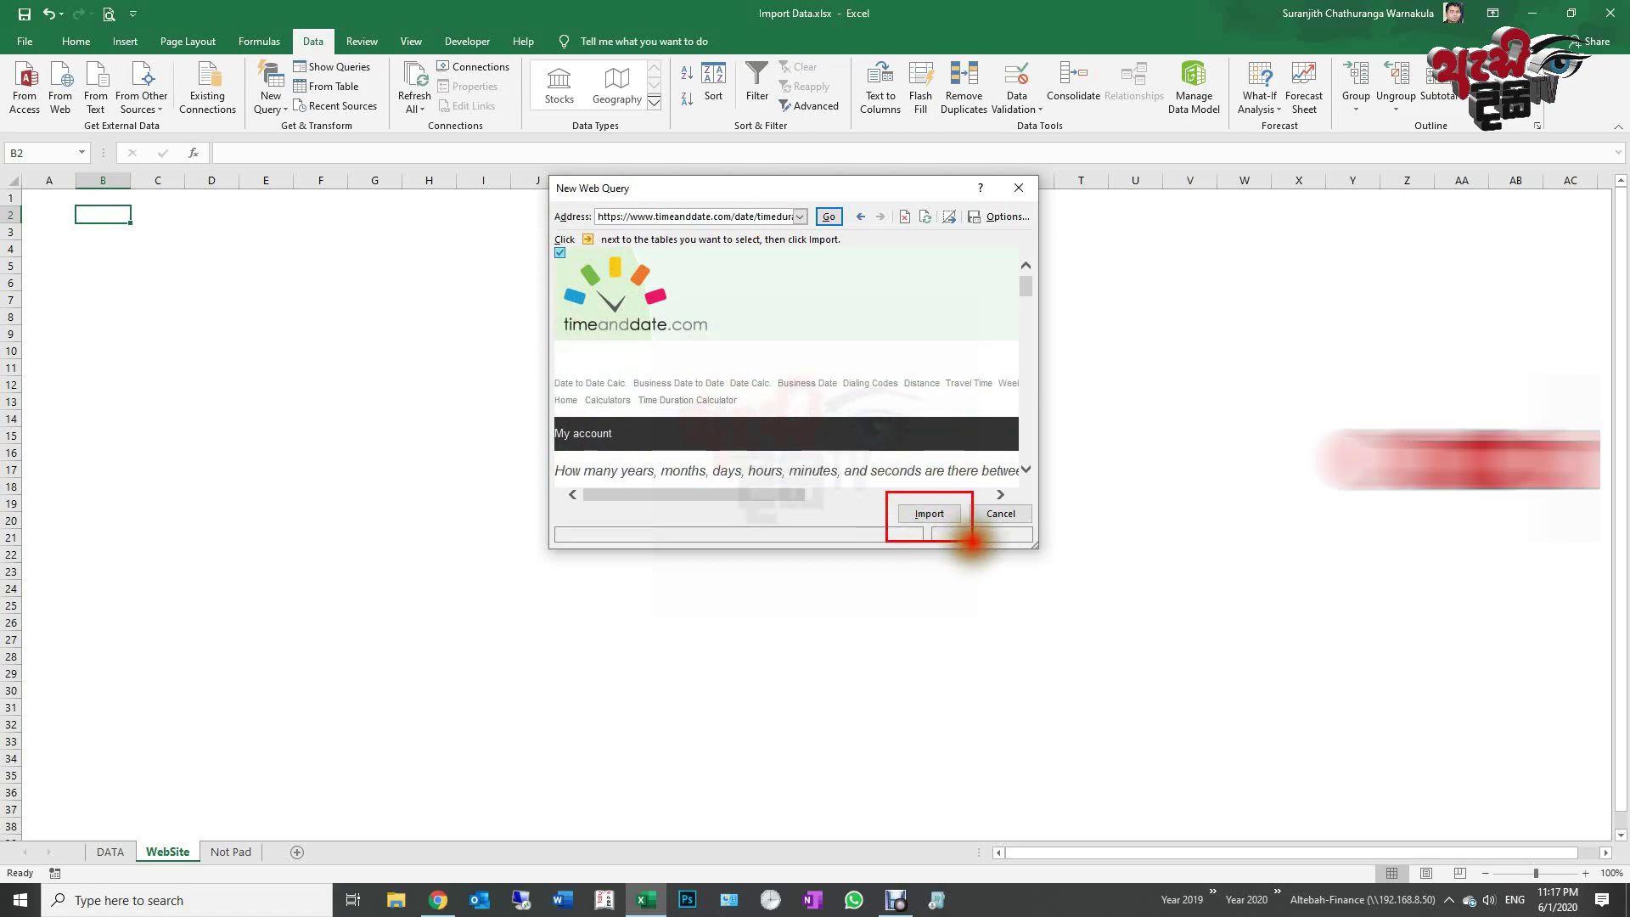
pyautogui.press('Escape')
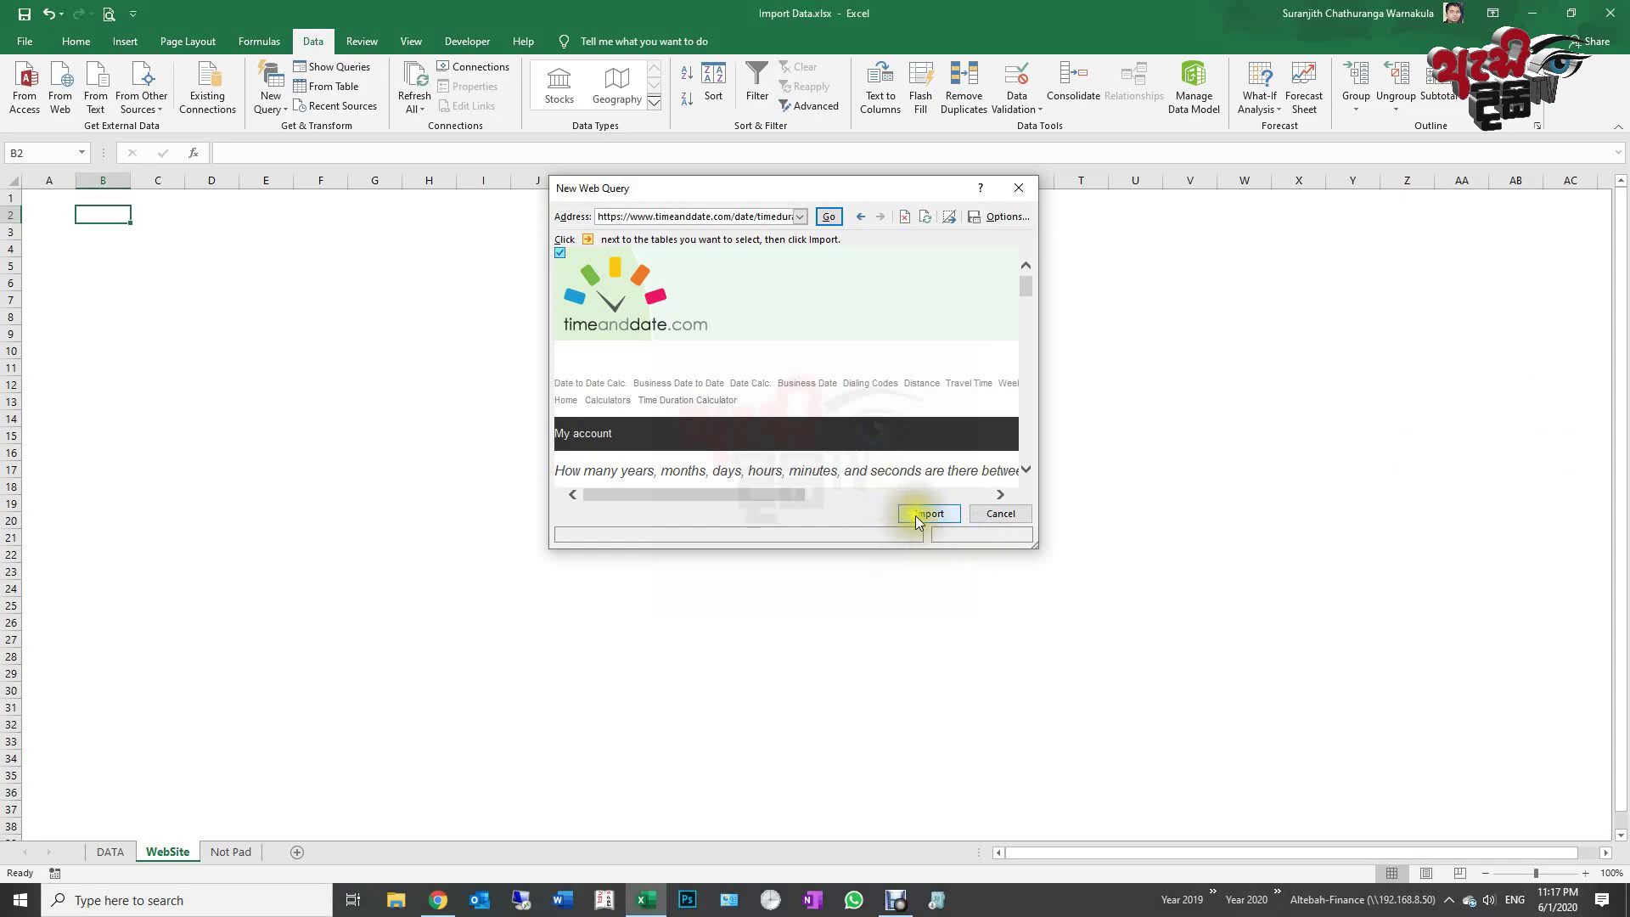
pyautogui.click(929, 514)
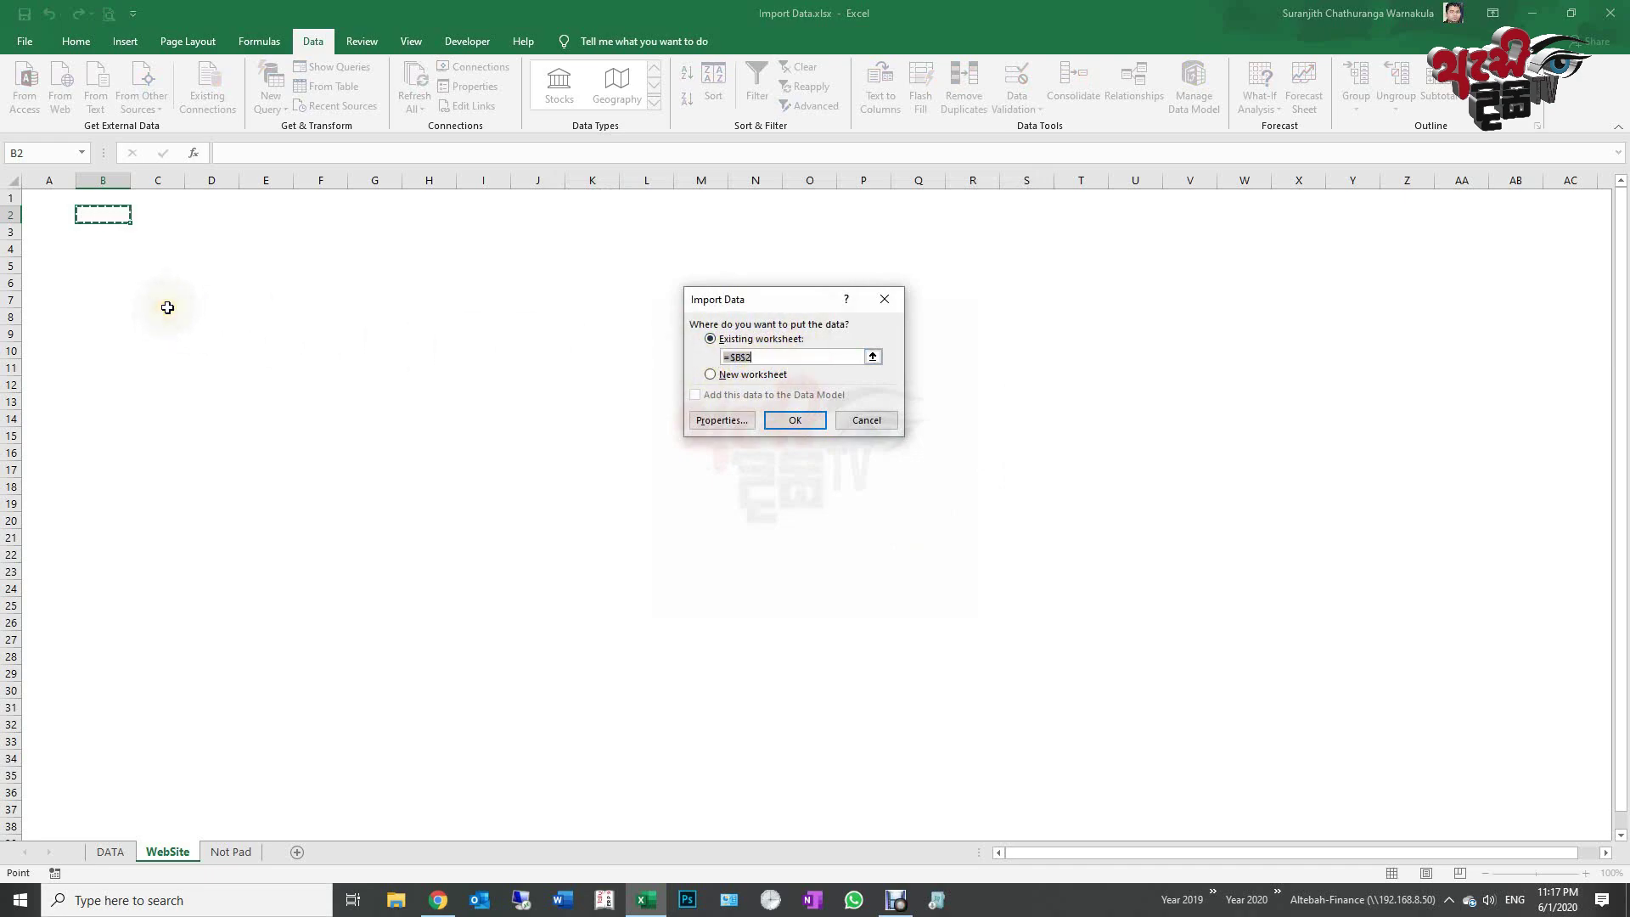
# Step: Place the imported web data in the existing worksheet starting at cell $B$2 and confirm the import
pyautogui.click(710, 374)
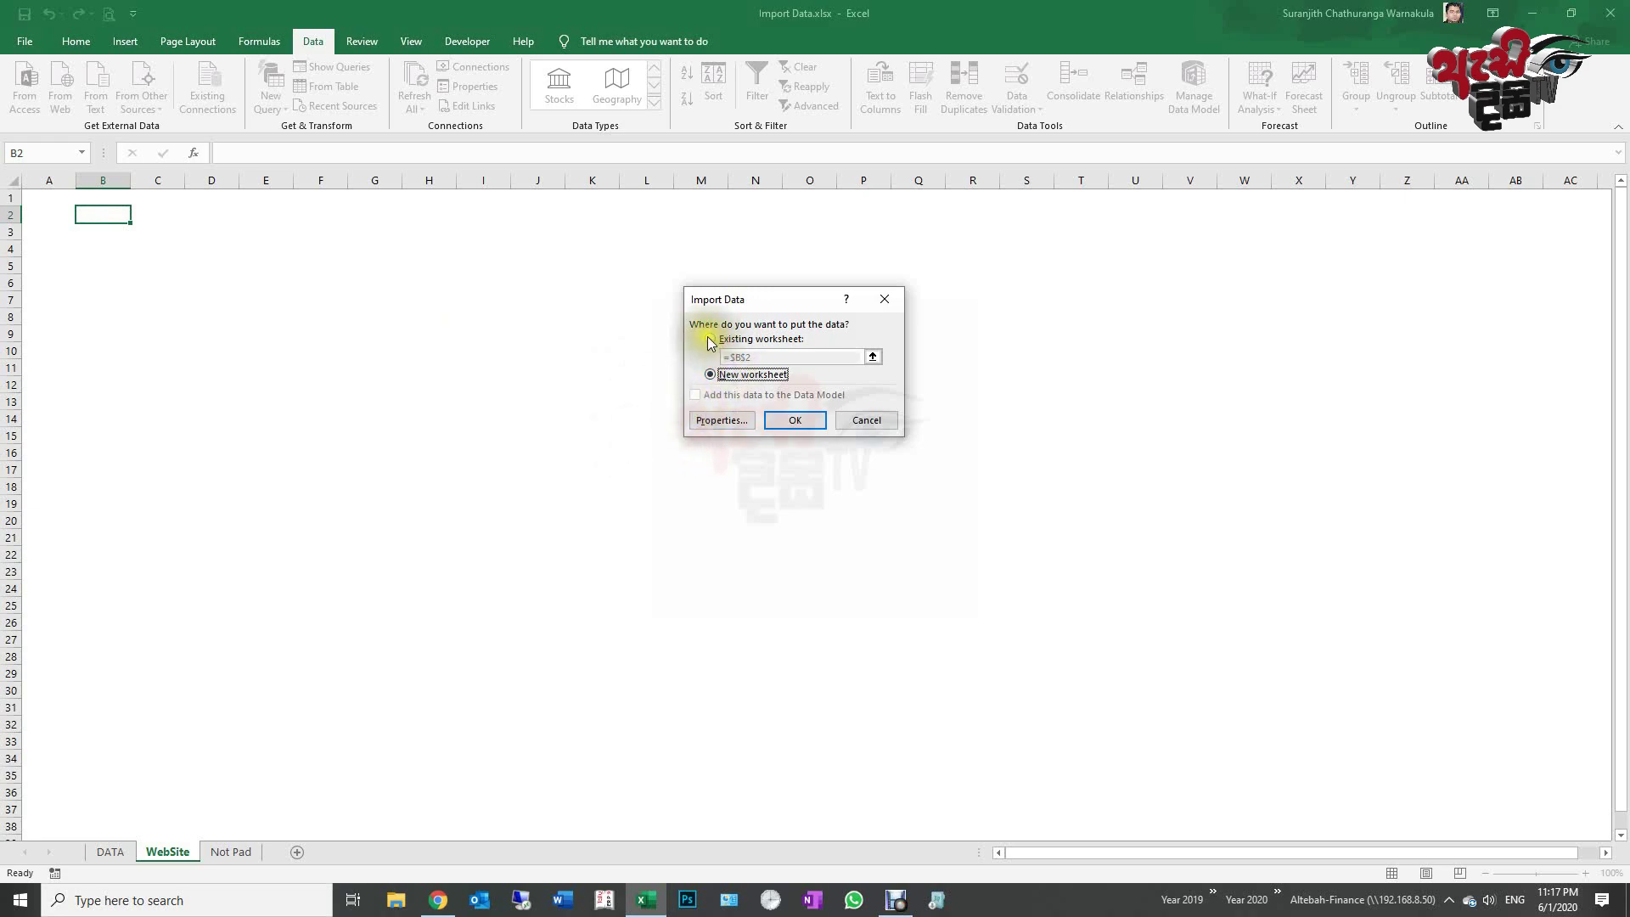
pyautogui.click(871, 358)
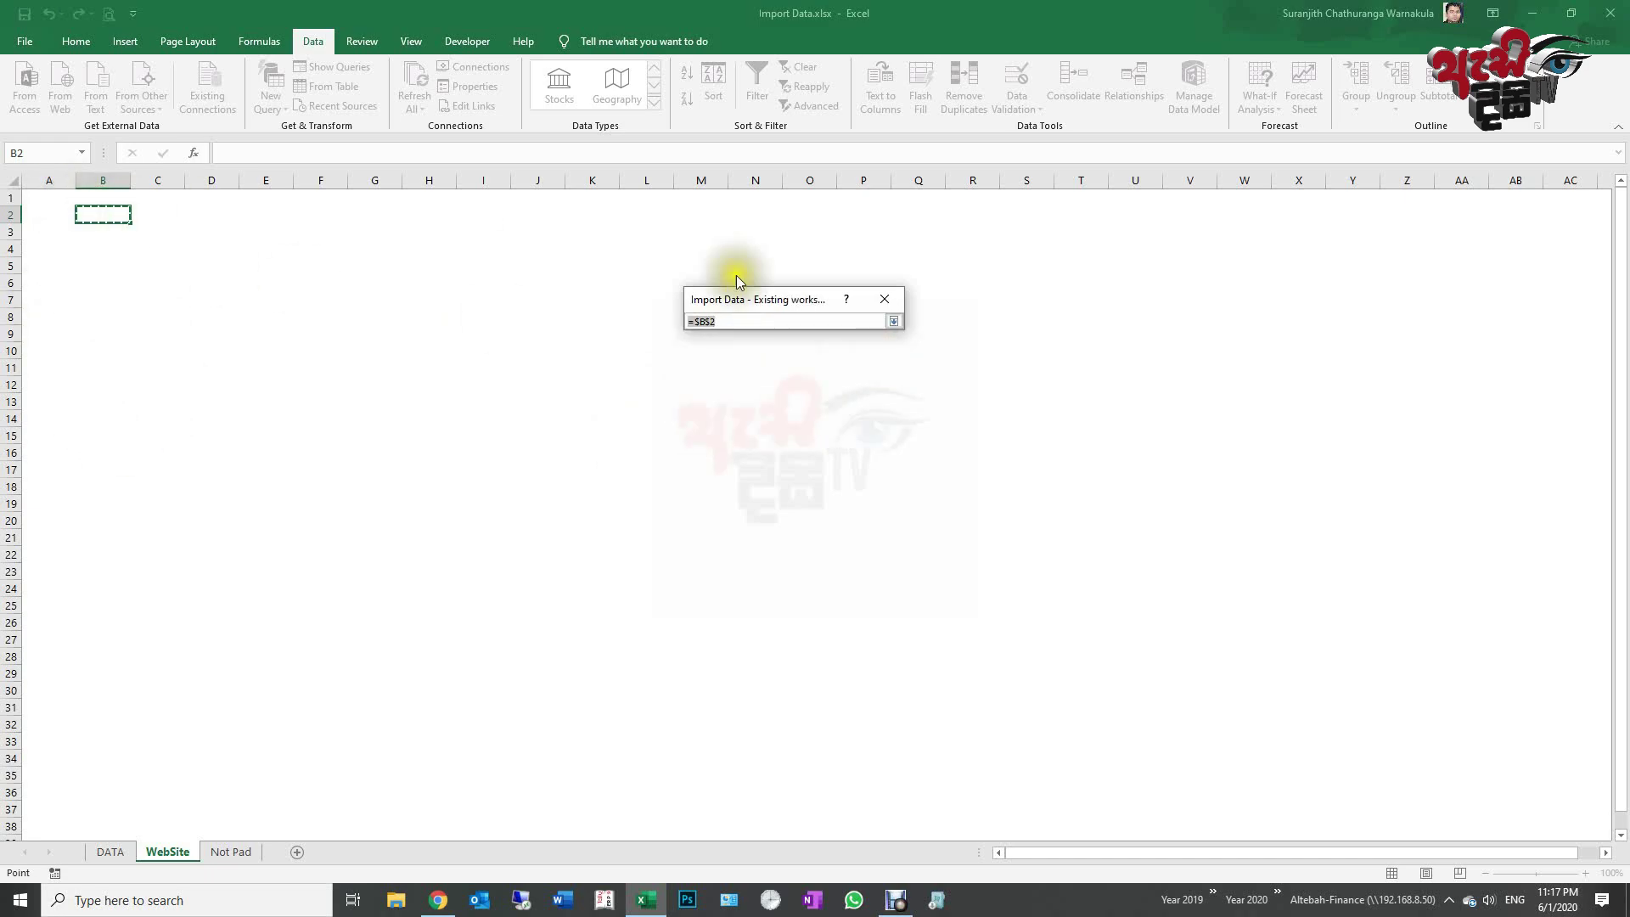
pyautogui.click(894, 321)
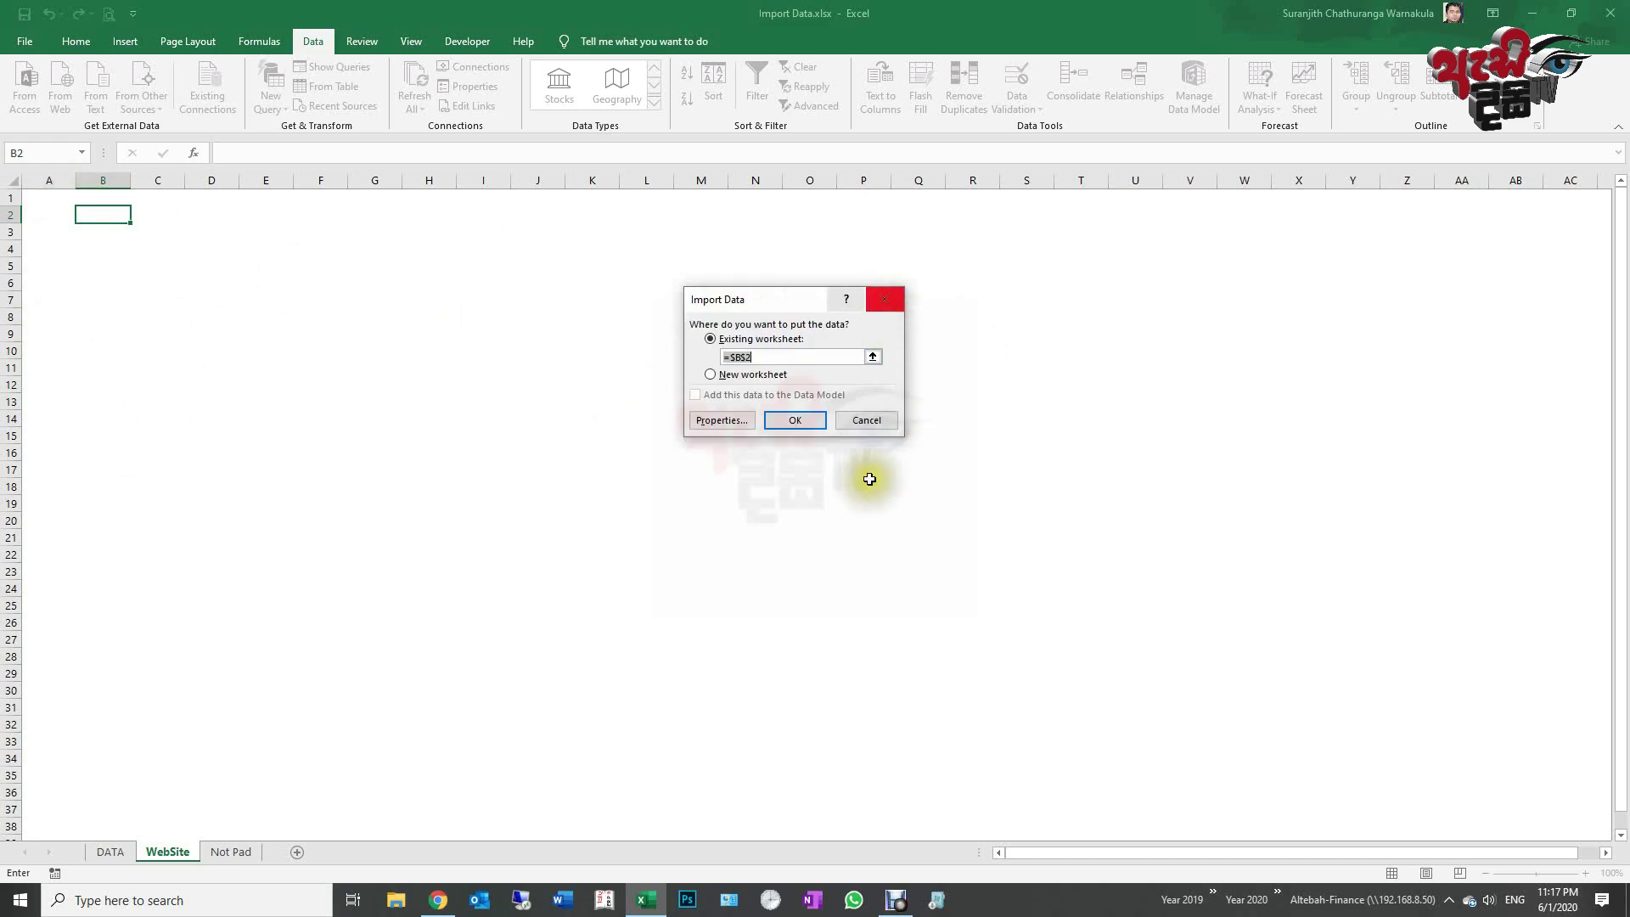
pyautogui.click(796, 421)
# Step: Look through the imported web data on the WebSite sheet for the current time, weekday, date and location entries
pyautogui.click(136, 284)
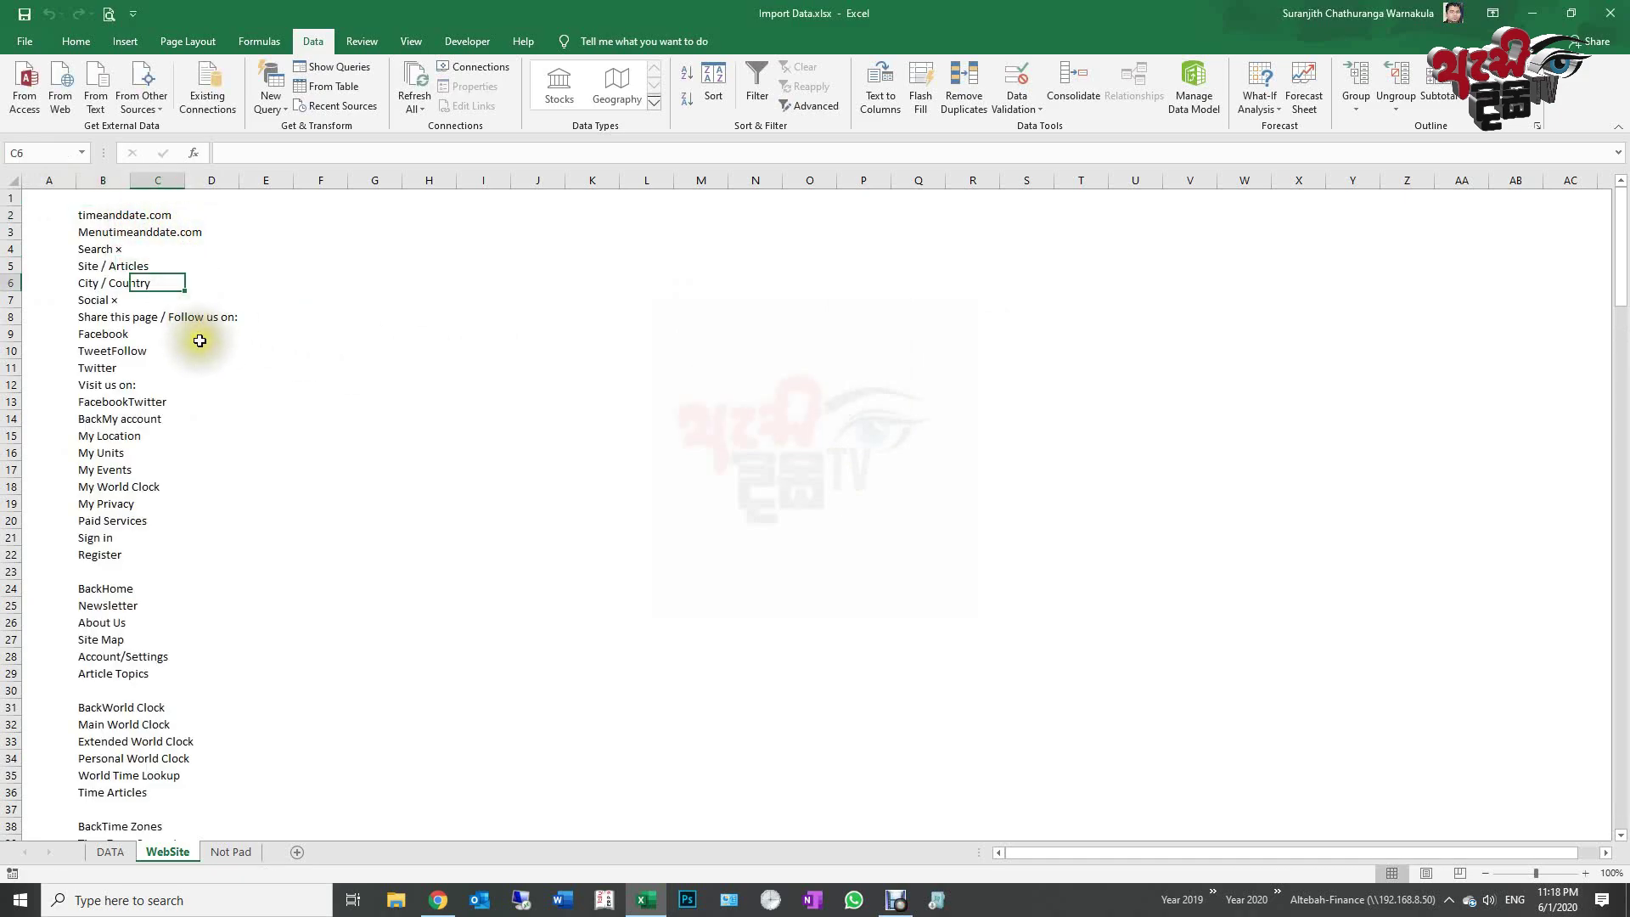
pyautogui.scroll(-15, 194, 314)
pyautogui.scroll(-20, 197, 384)
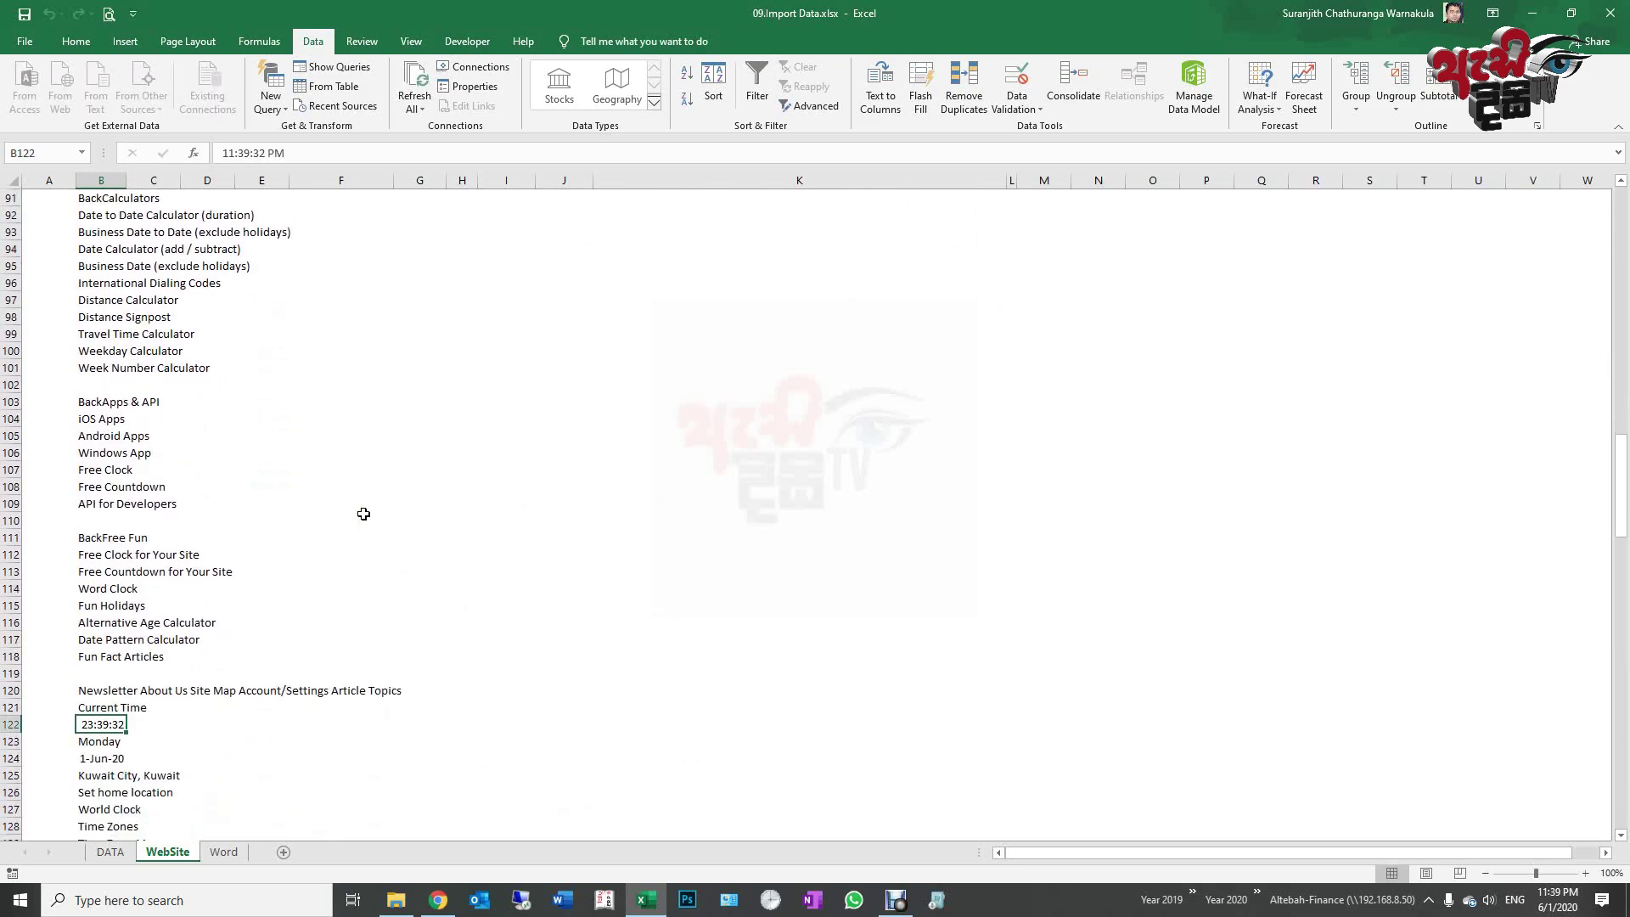
pyautogui.scroll(-6, 364, 514)
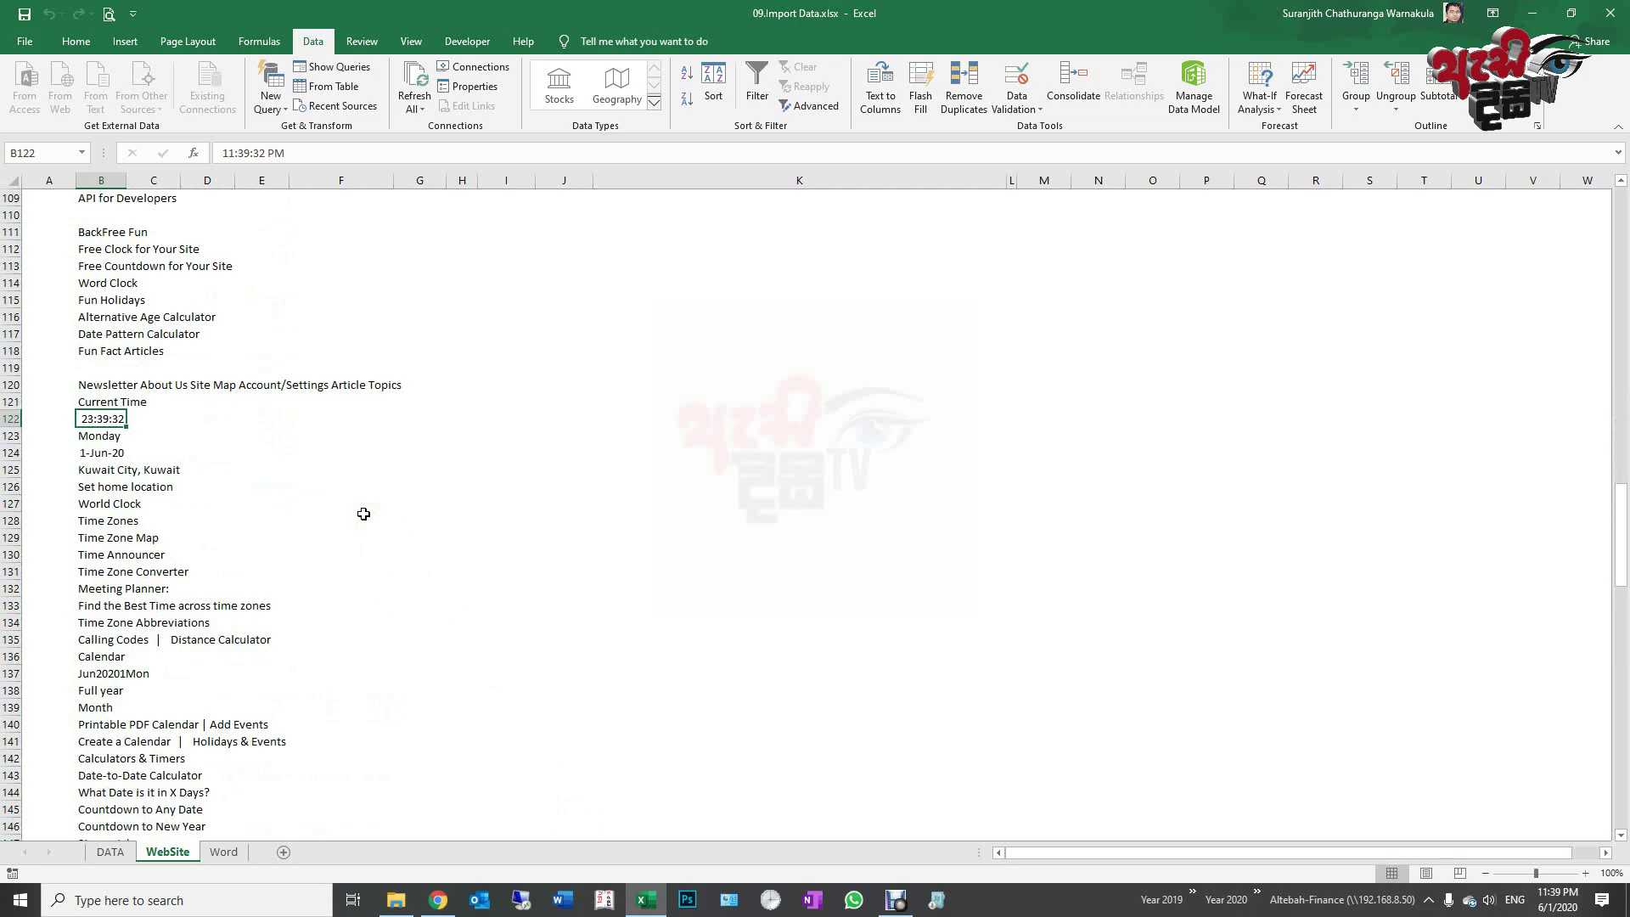
pyautogui.click(104, 402)
pyautogui.click(88, 438)
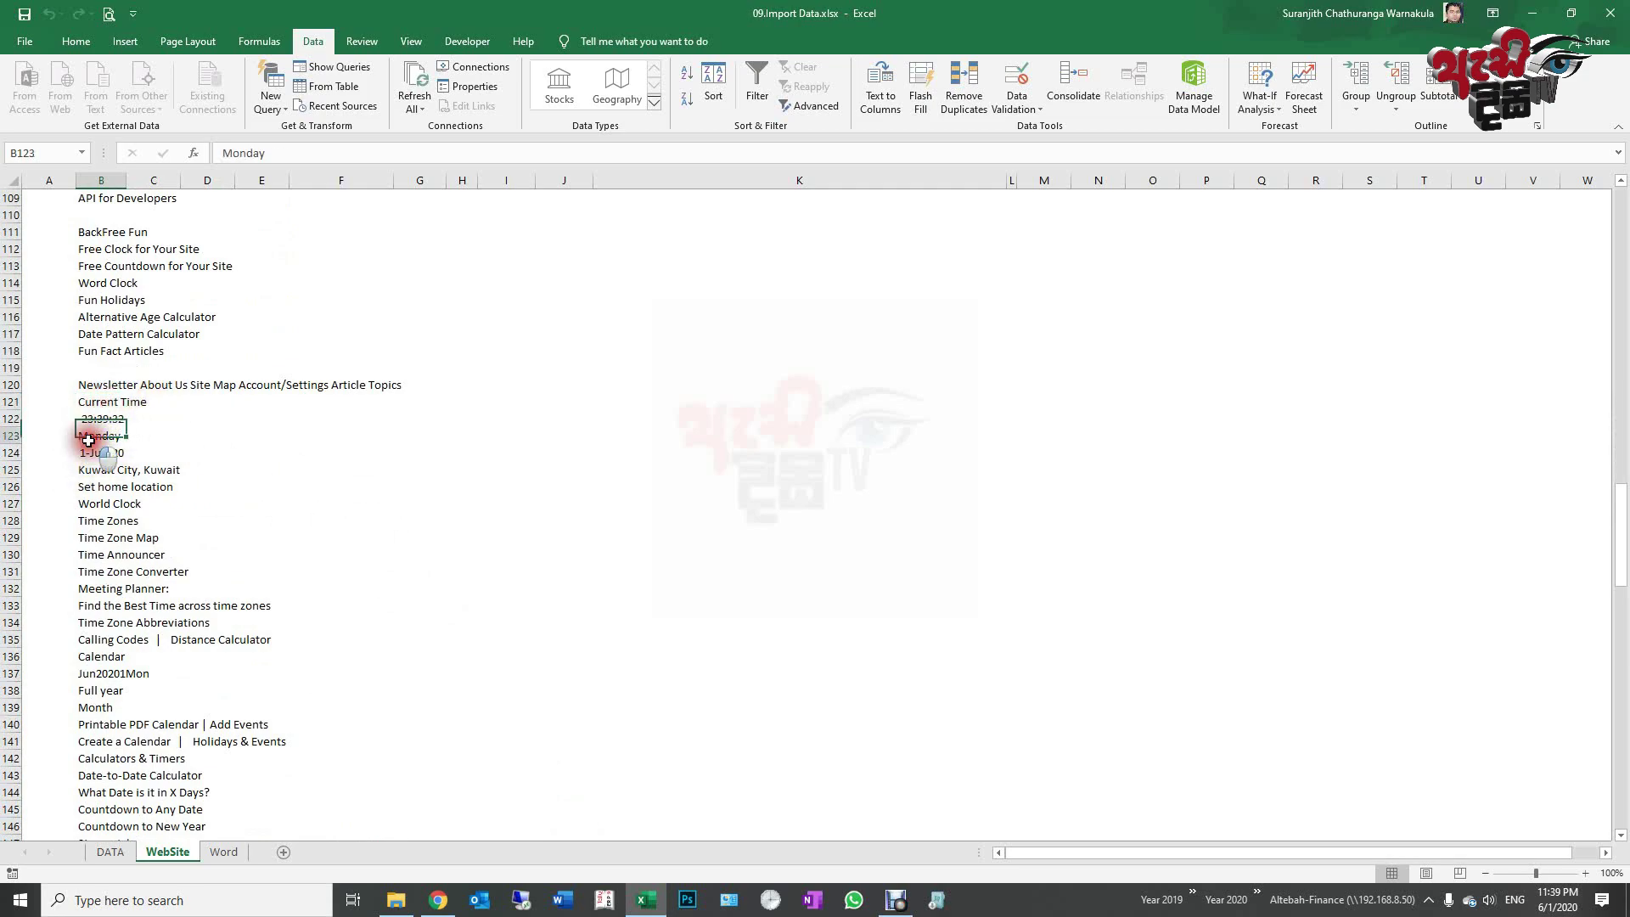
pyautogui.click(94, 470)
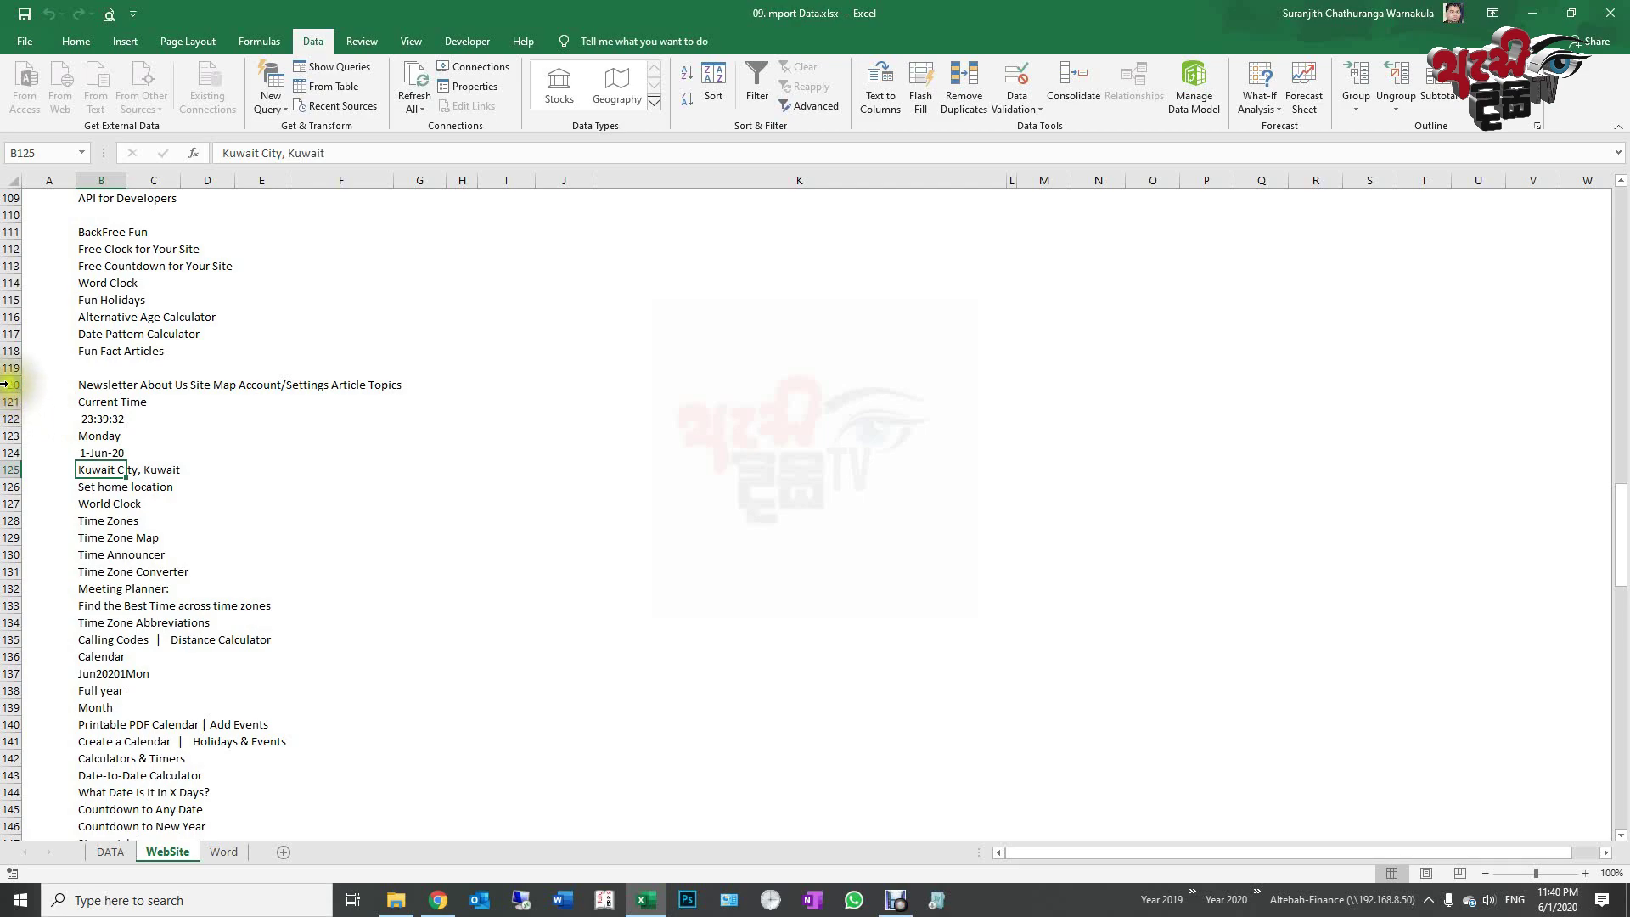
# Step: Hide rows 4 to 120 and rows 126 to 234 around the Current Time block
pyautogui.moveTo(4, 385); pyautogui.dragTo(9, 248)
pyautogui.rightClick(181, 289)
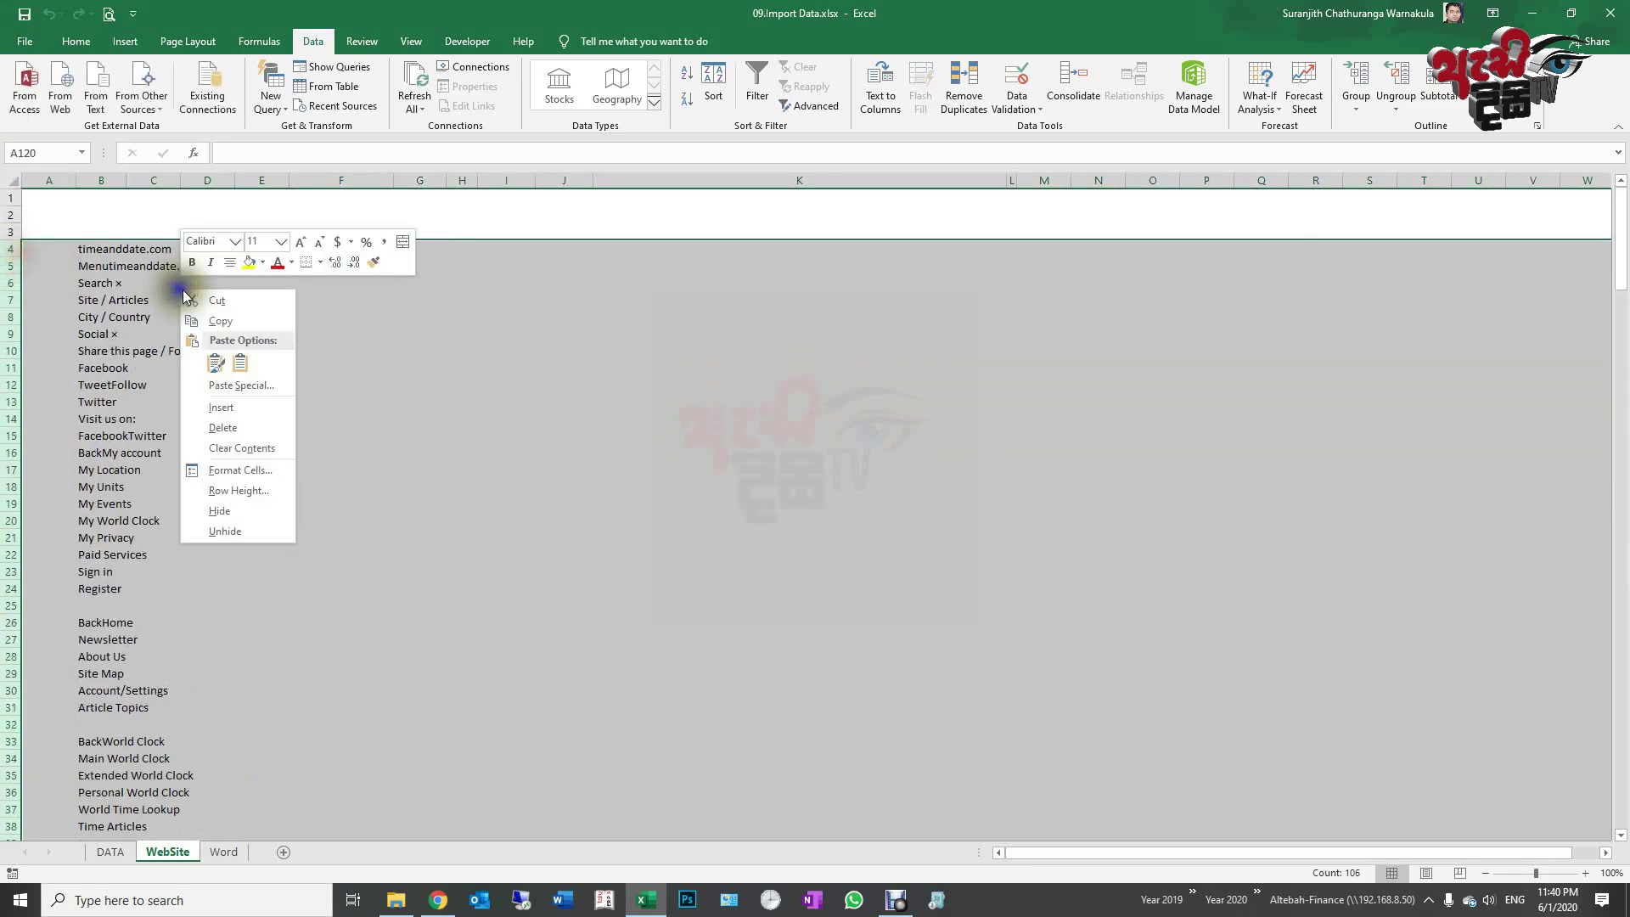
pyautogui.click(273, 509)
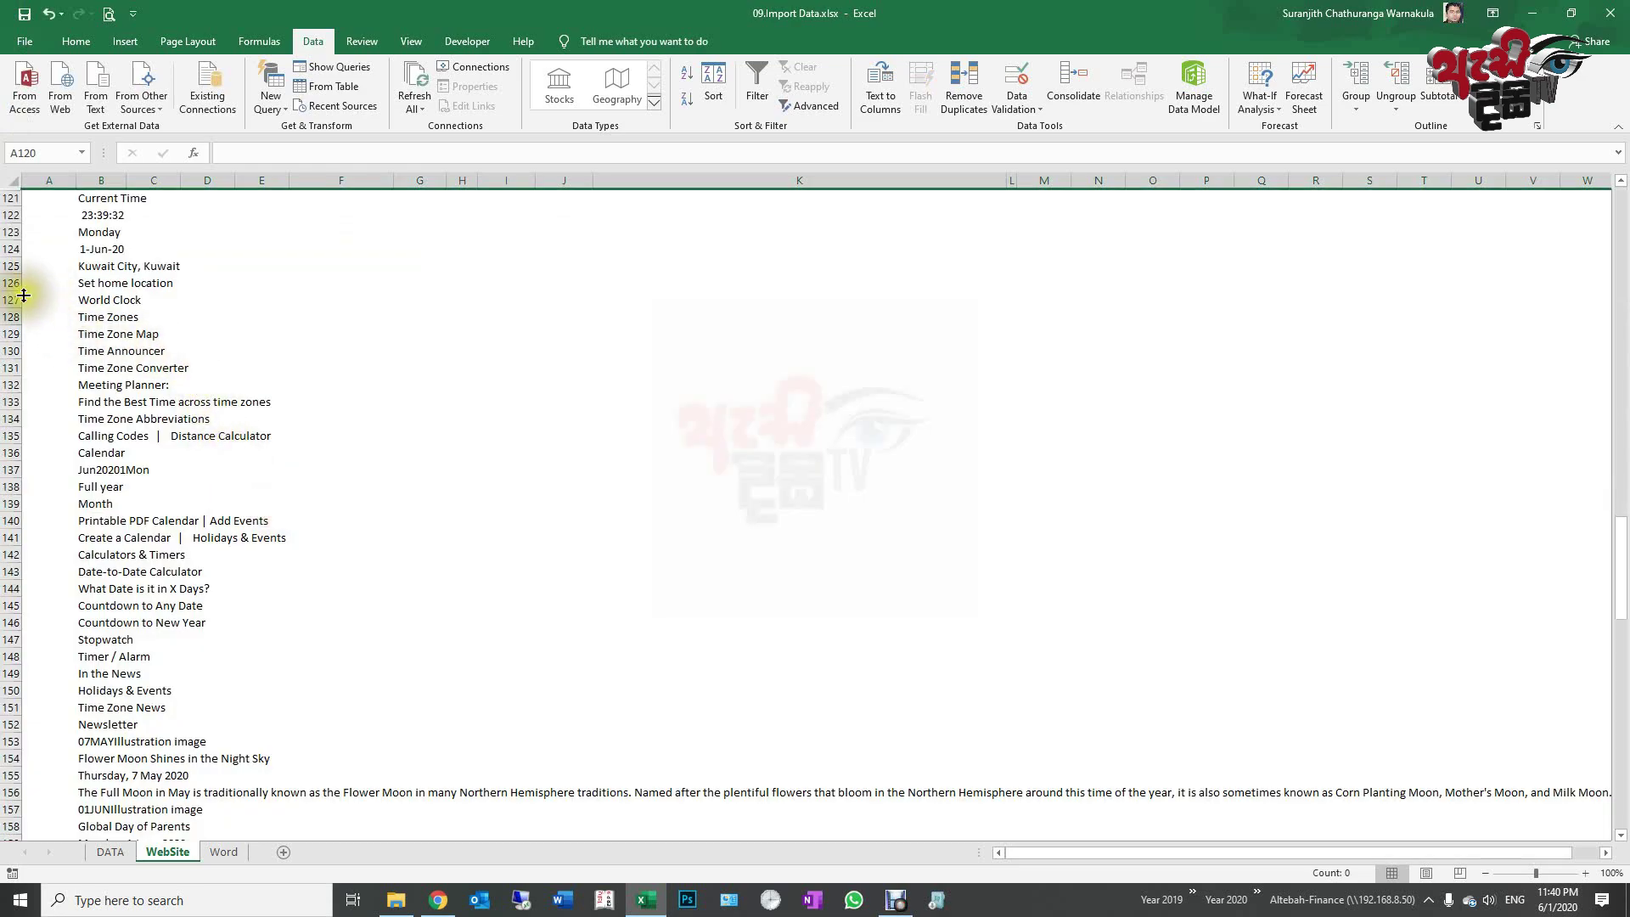
pyautogui.moveTo(6, 284); pyautogui.dragTo(62, 775)
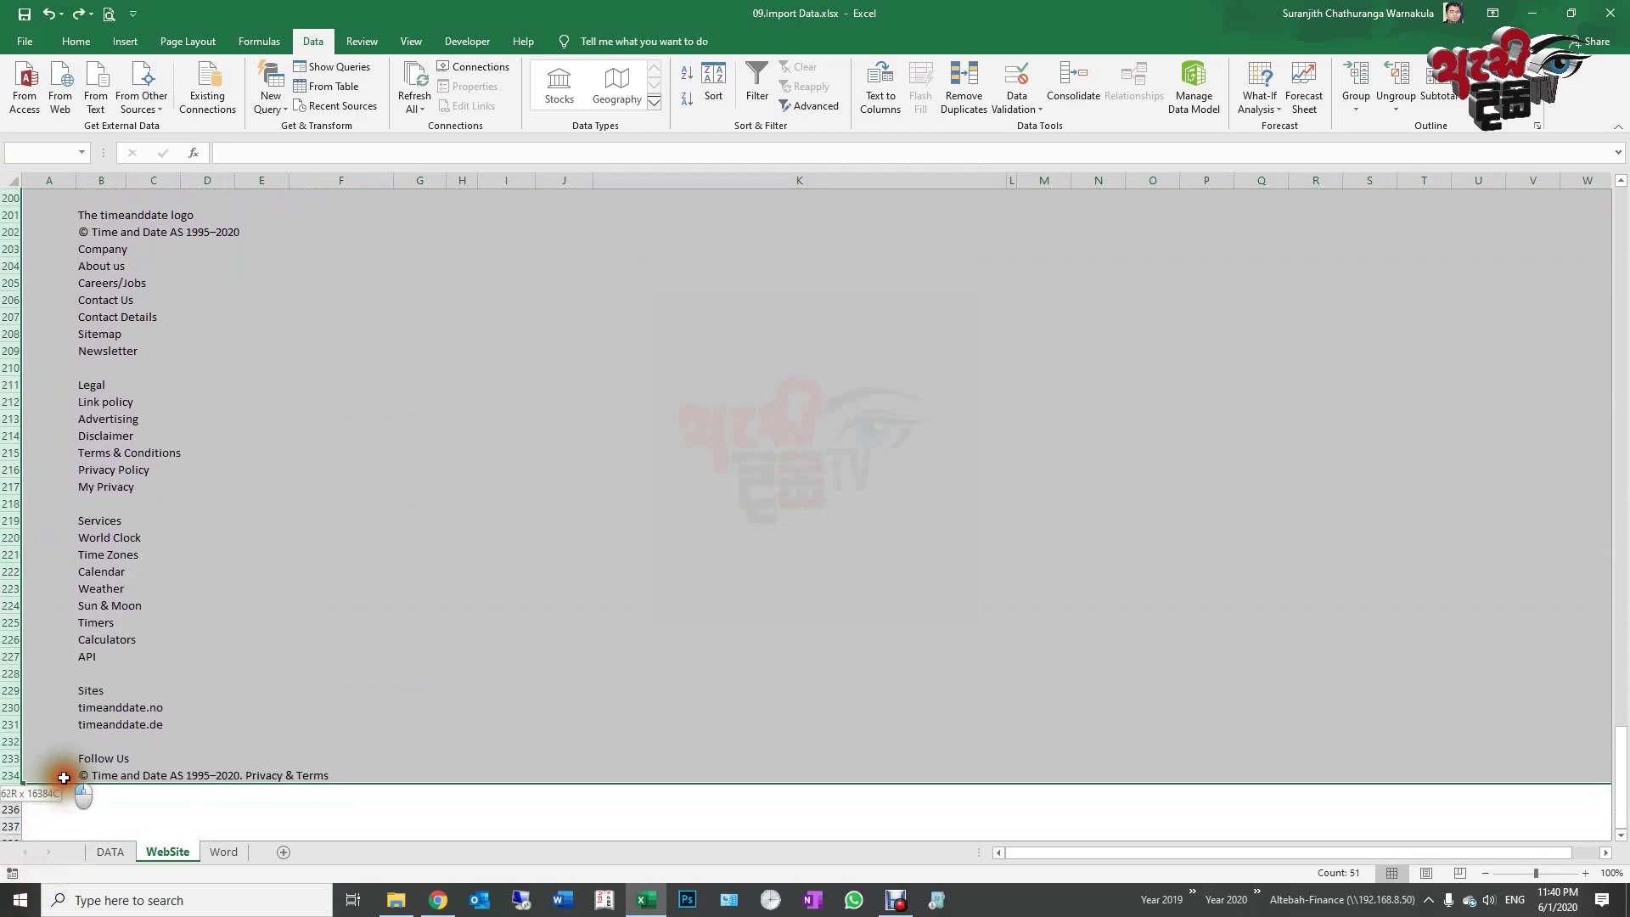
pyautogui.rightClick(271, 558)
pyautogui.click(323, 781)
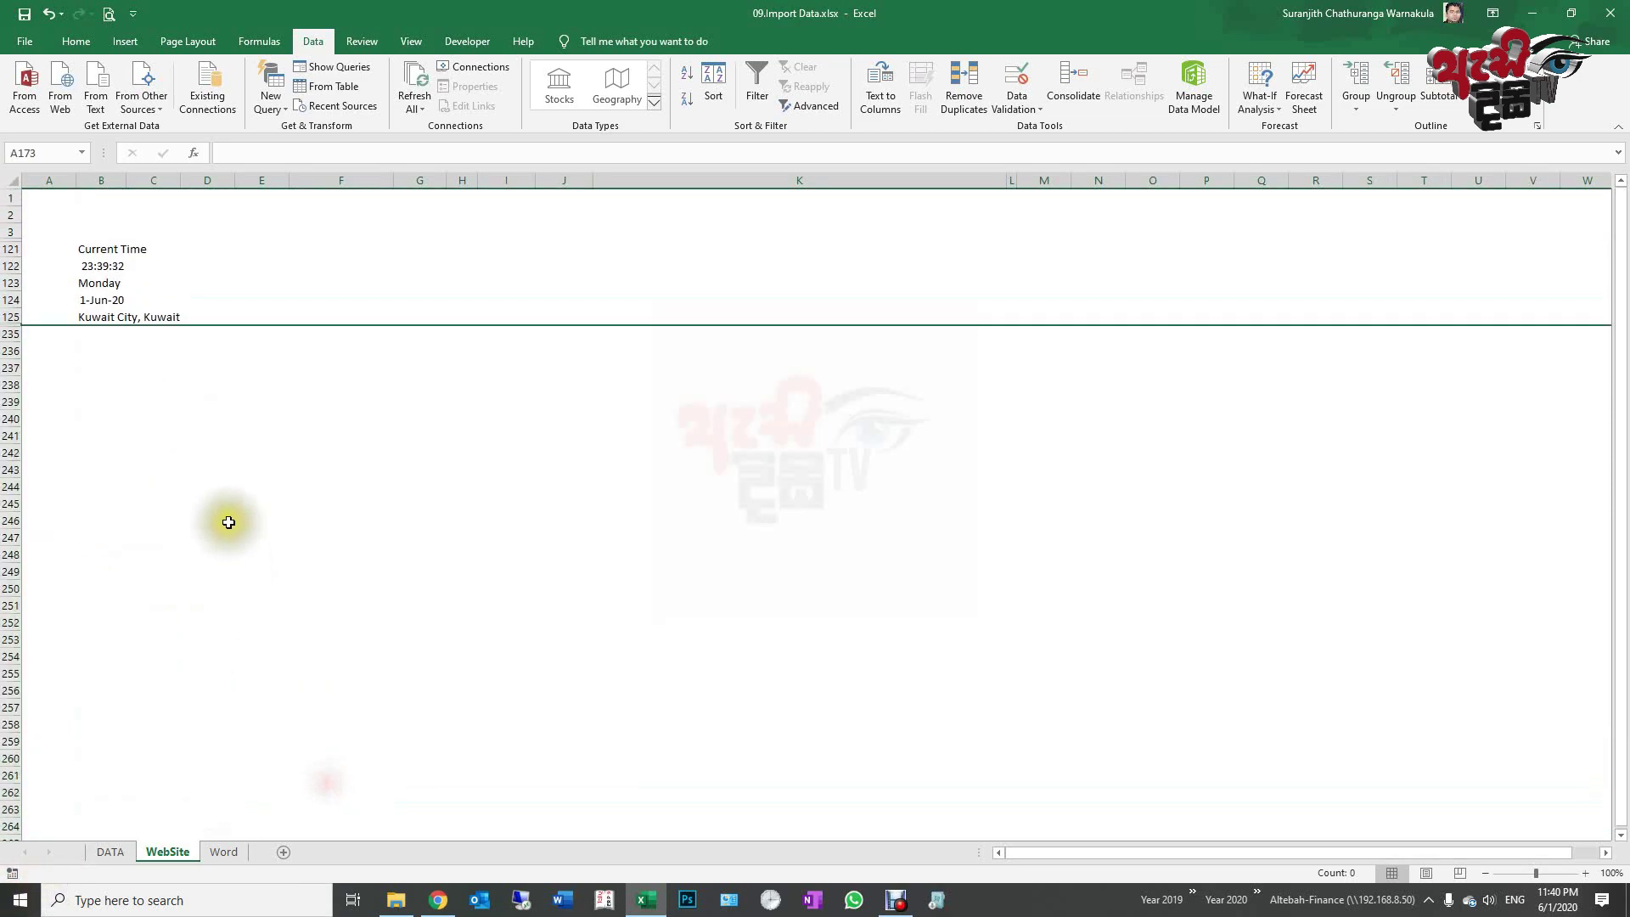
# Step: Make the Current Time block in B121:C125 bold and enlarge its font size to 14
pyautogui.click(112, 321)
pyautogui.moveTo(80, 247); pyautogui.dragTo(145, 313)
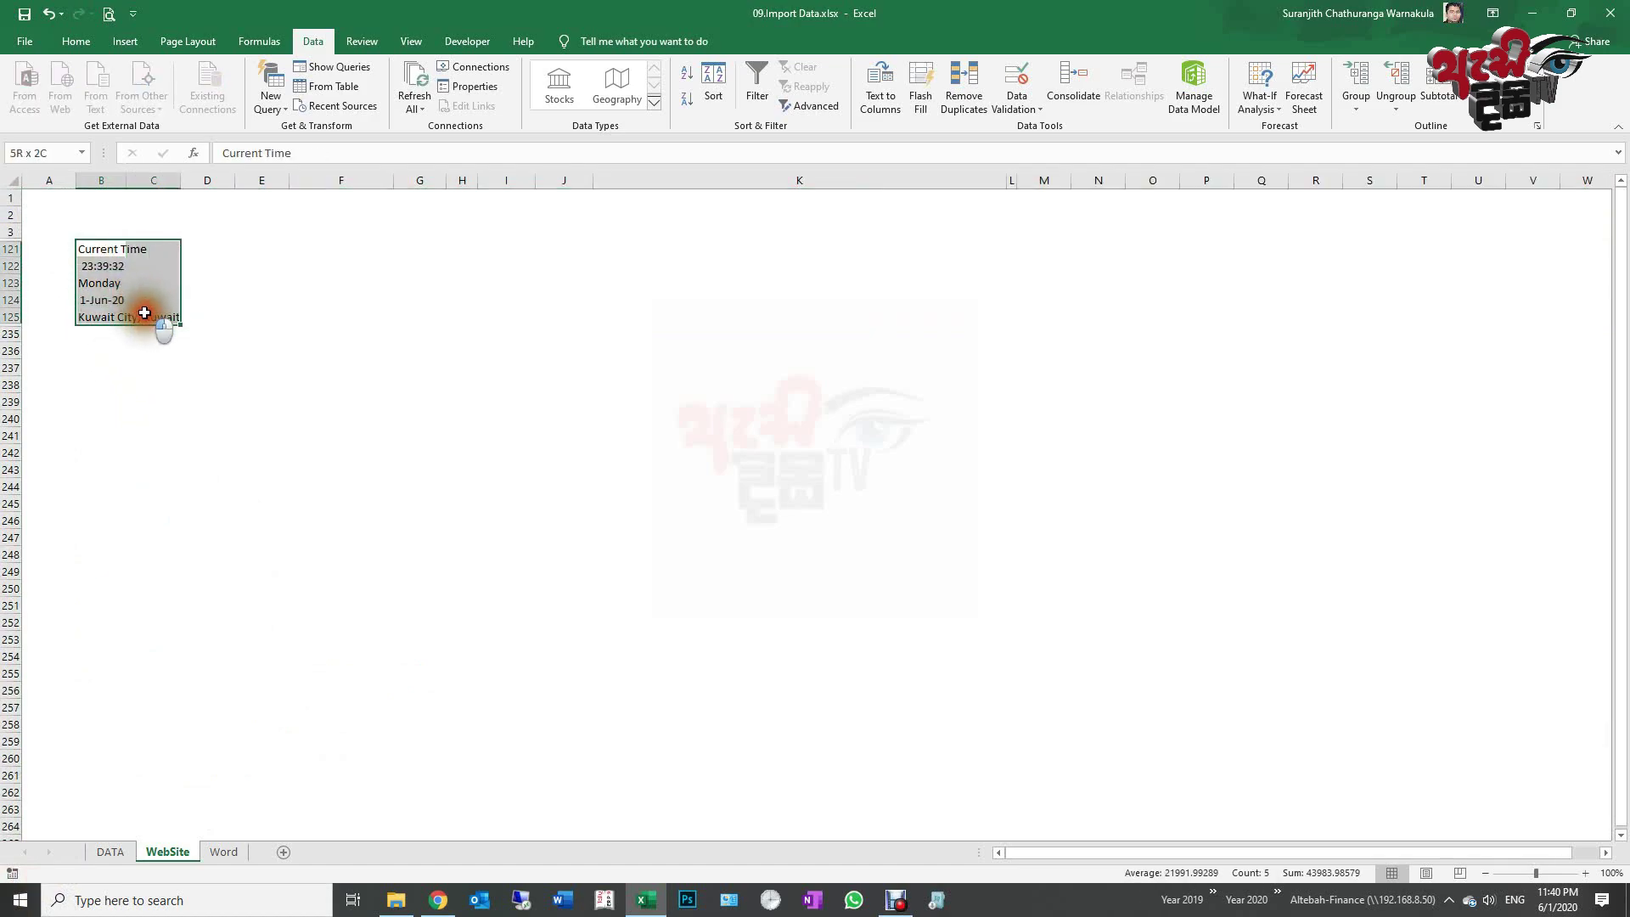
pyautogui.click(72, 42)
pyautogui.click(156, 99)
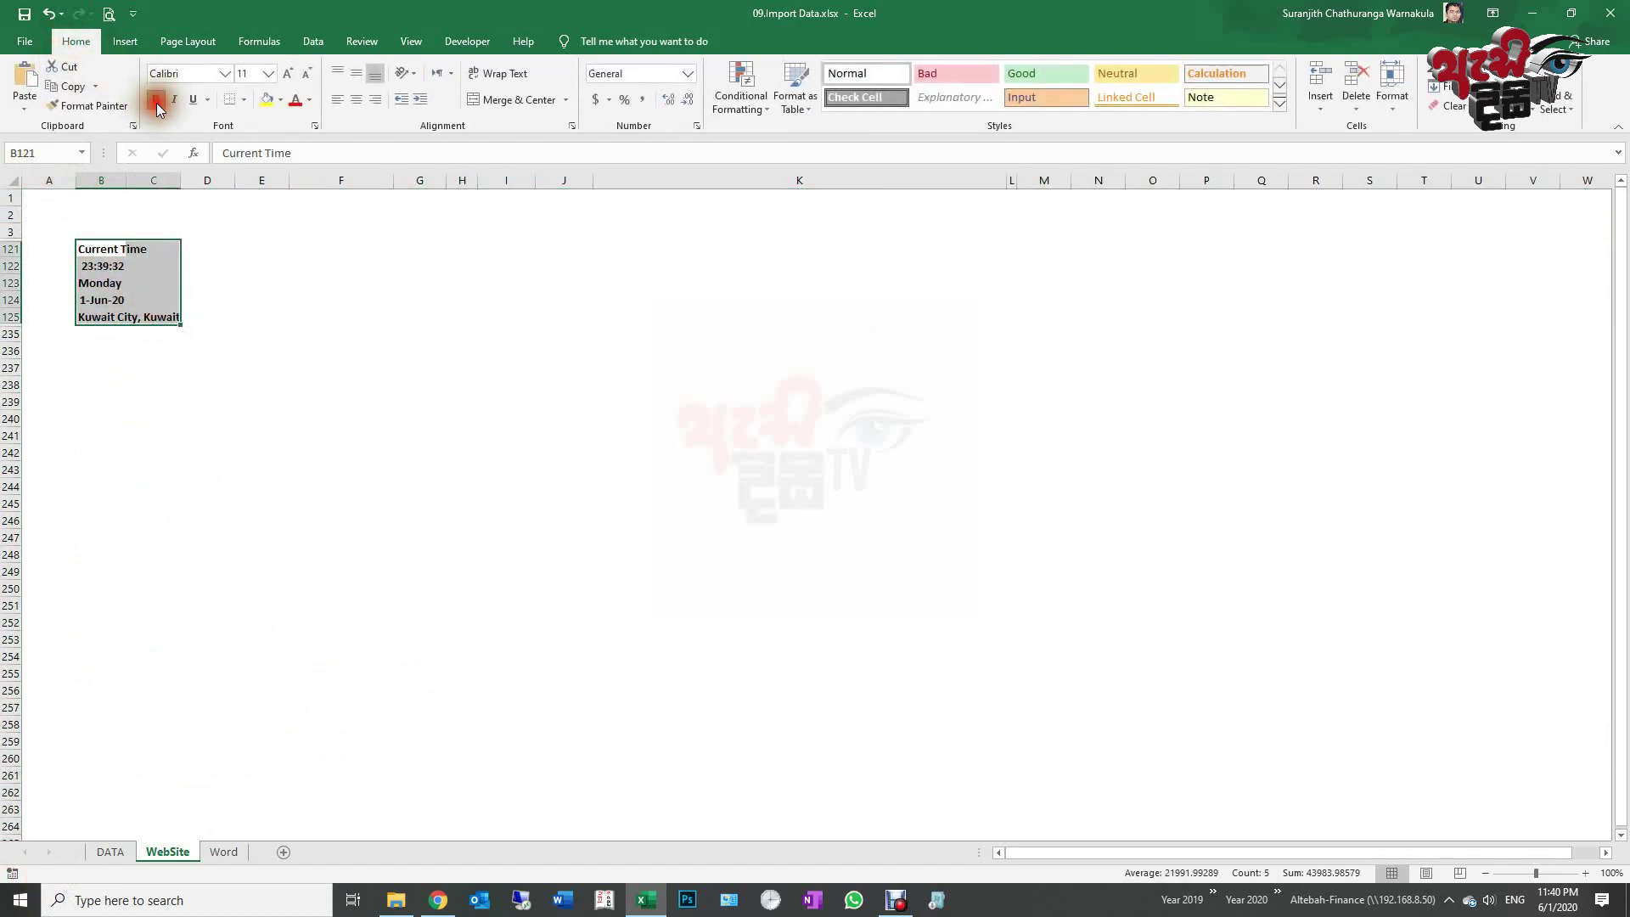
pyautogui.click(288, 73)
pyautogui.click(288, 73)
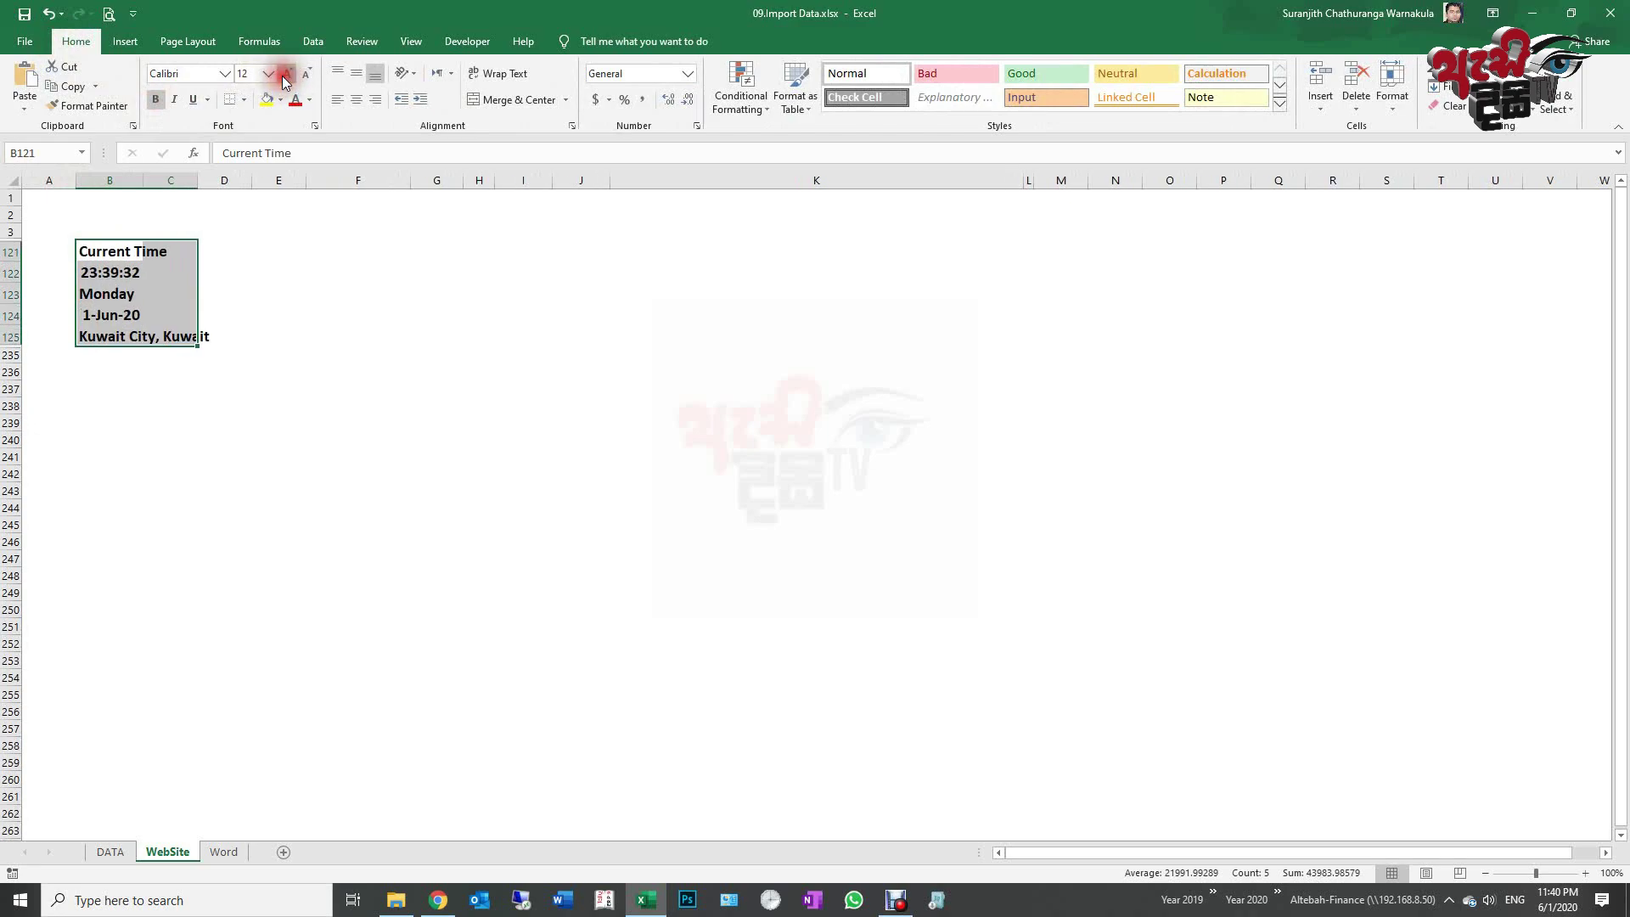
# Step: Widen column B to about 24.6 and centre the contents of B121:B125 horizontally
pyautogui.click(182, 209)
pyautogui.moveTo(143, 180); pyautogui.dragTo(226, 179)
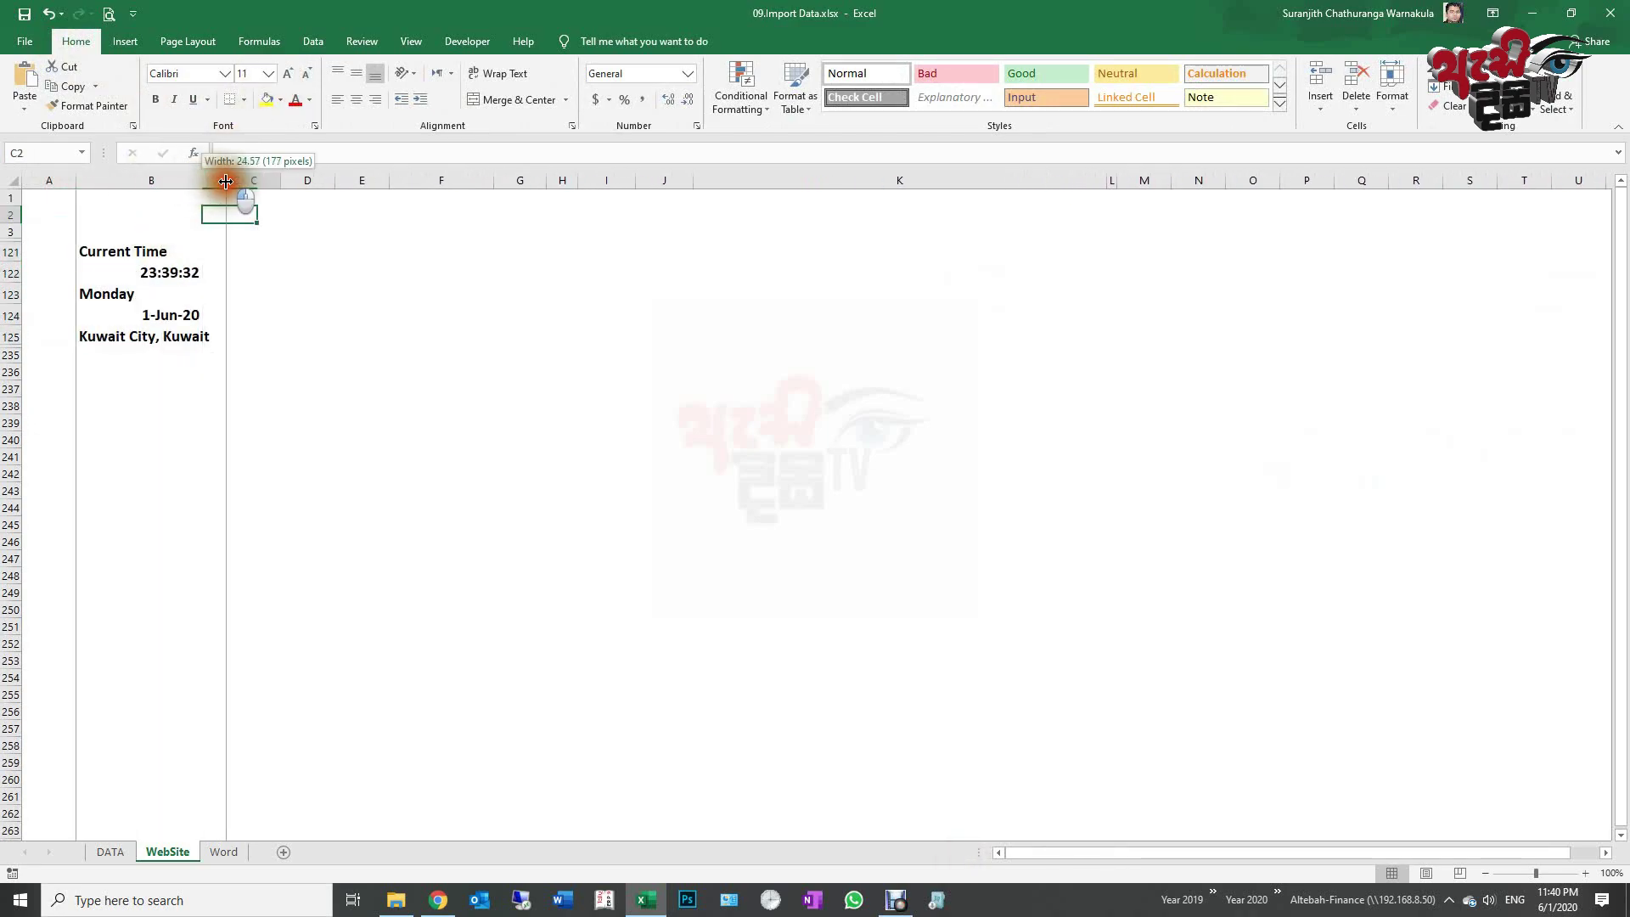
pyautogui.click(159, 253)
pyautogui.moveTo(159, 253); pyautogui.dragTo(182, 338)
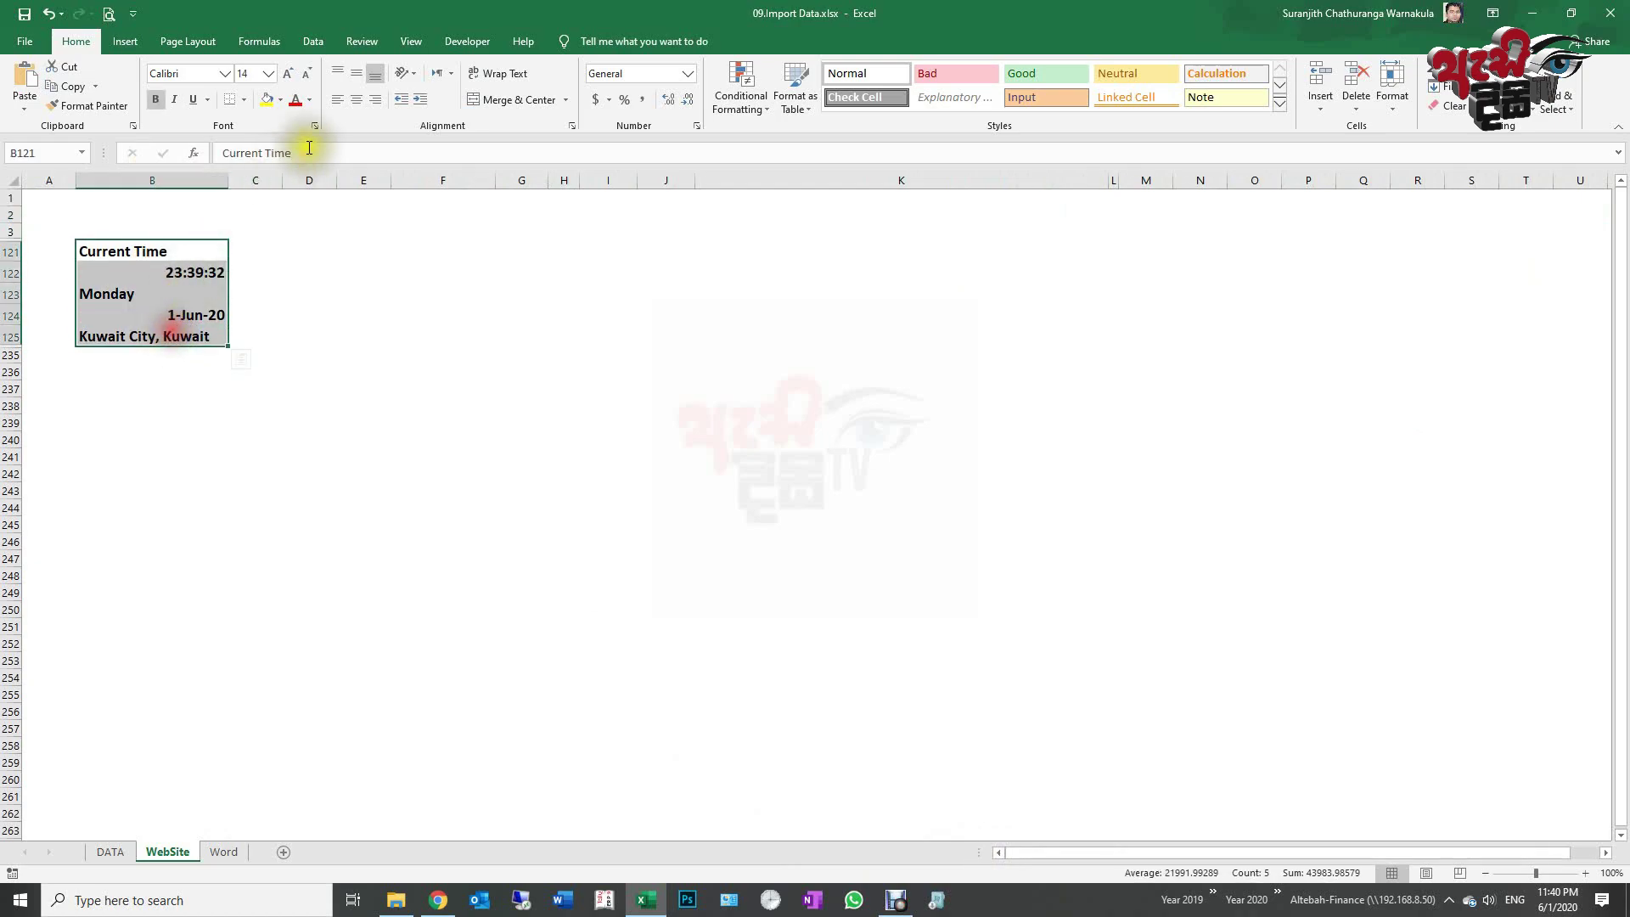
pyautogui.click(356, 100)
pyautogui.click(272, 329)
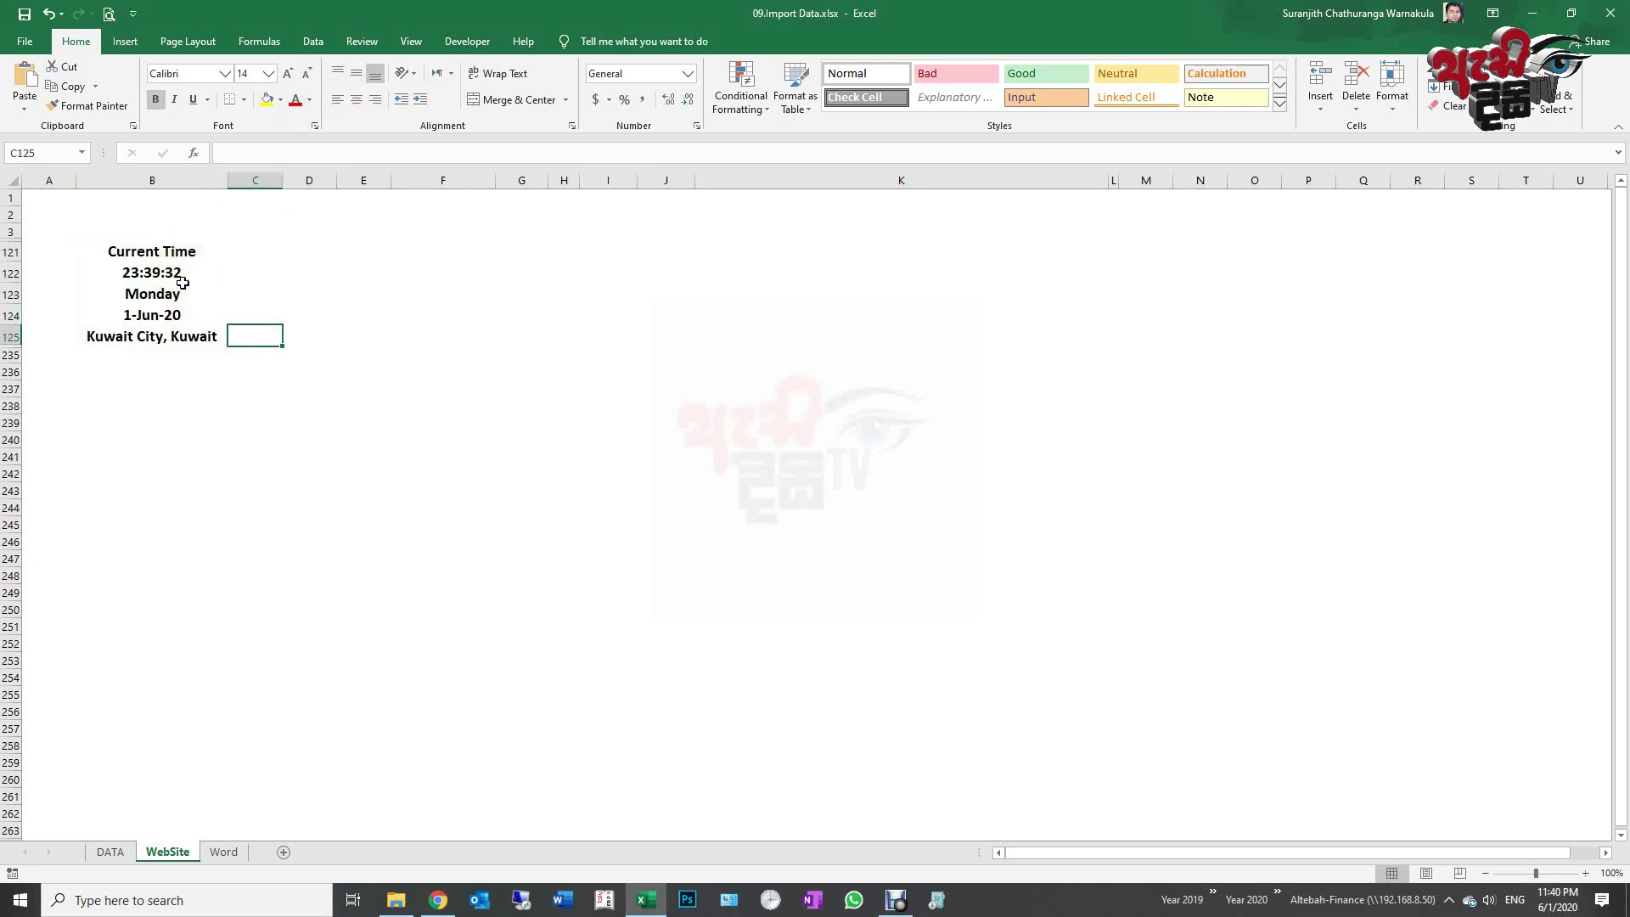
# Step: Refresh all of the workbook's data connections to update the imported web data
pyautogui.click(311, 42)
pyautogui.click(414, 91)
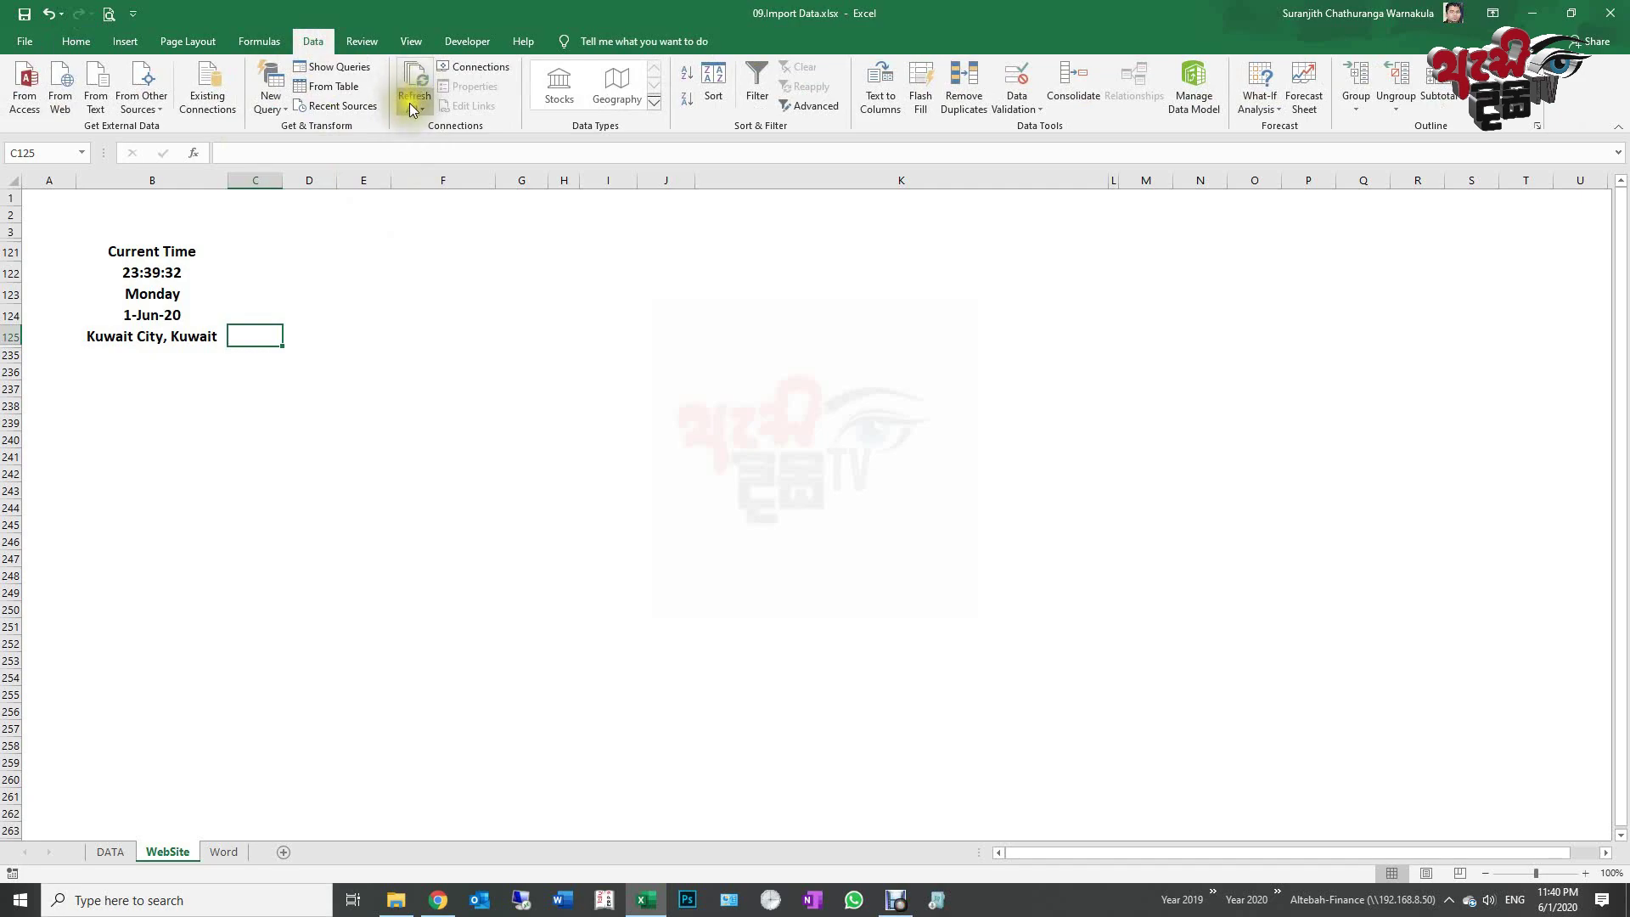
pyautogui.click(411, 109)
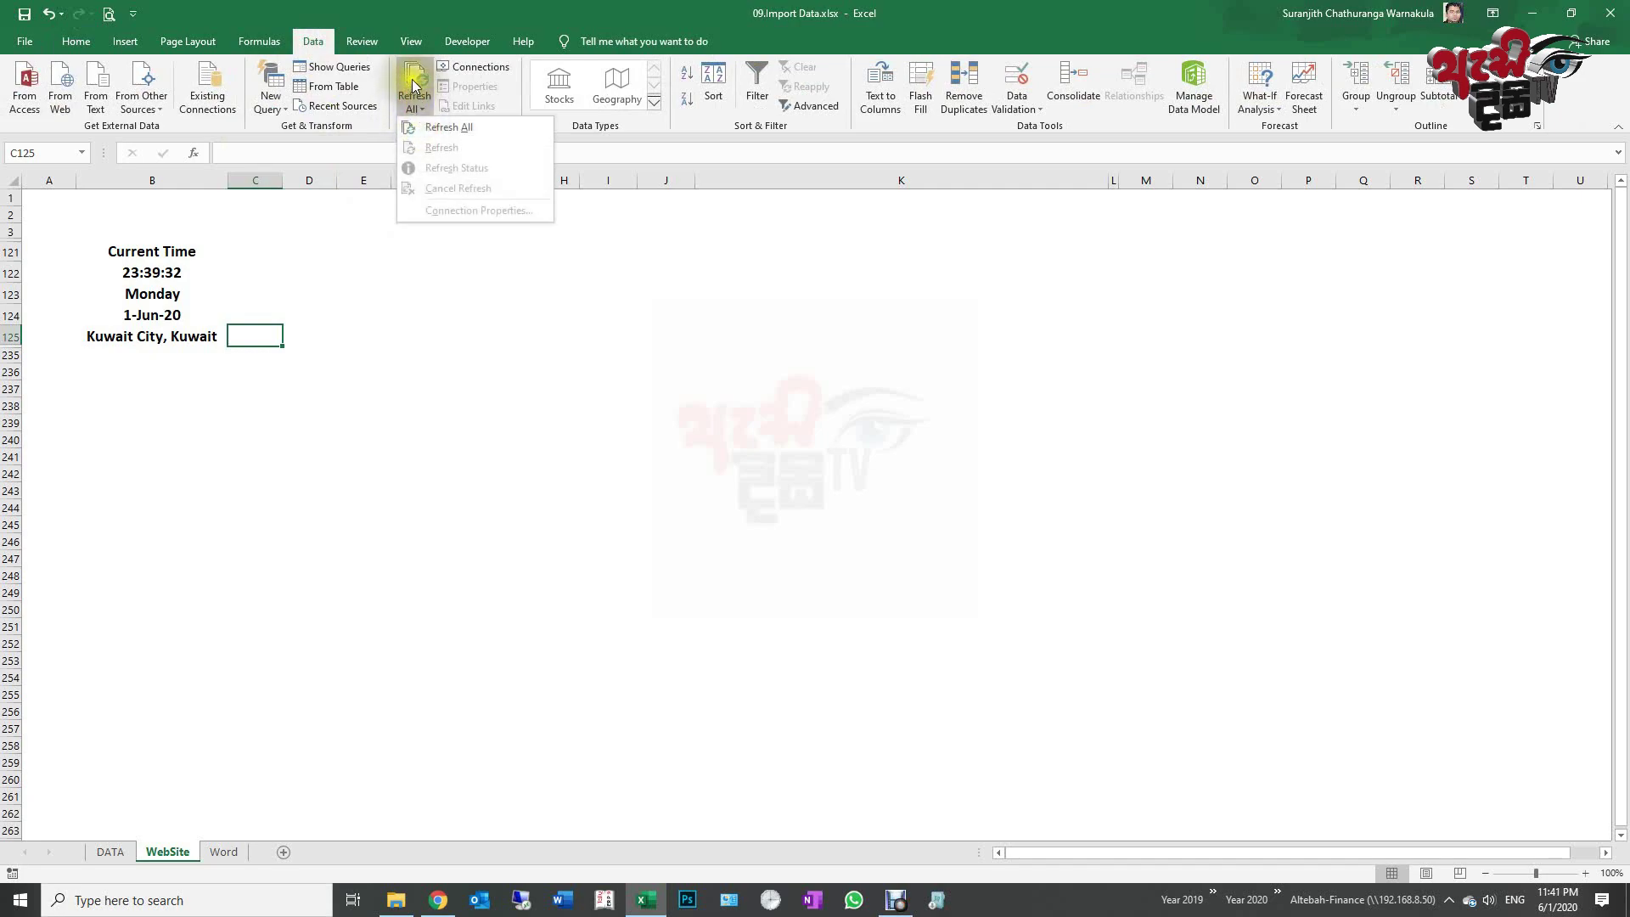
pyautogui.click(415, 79)
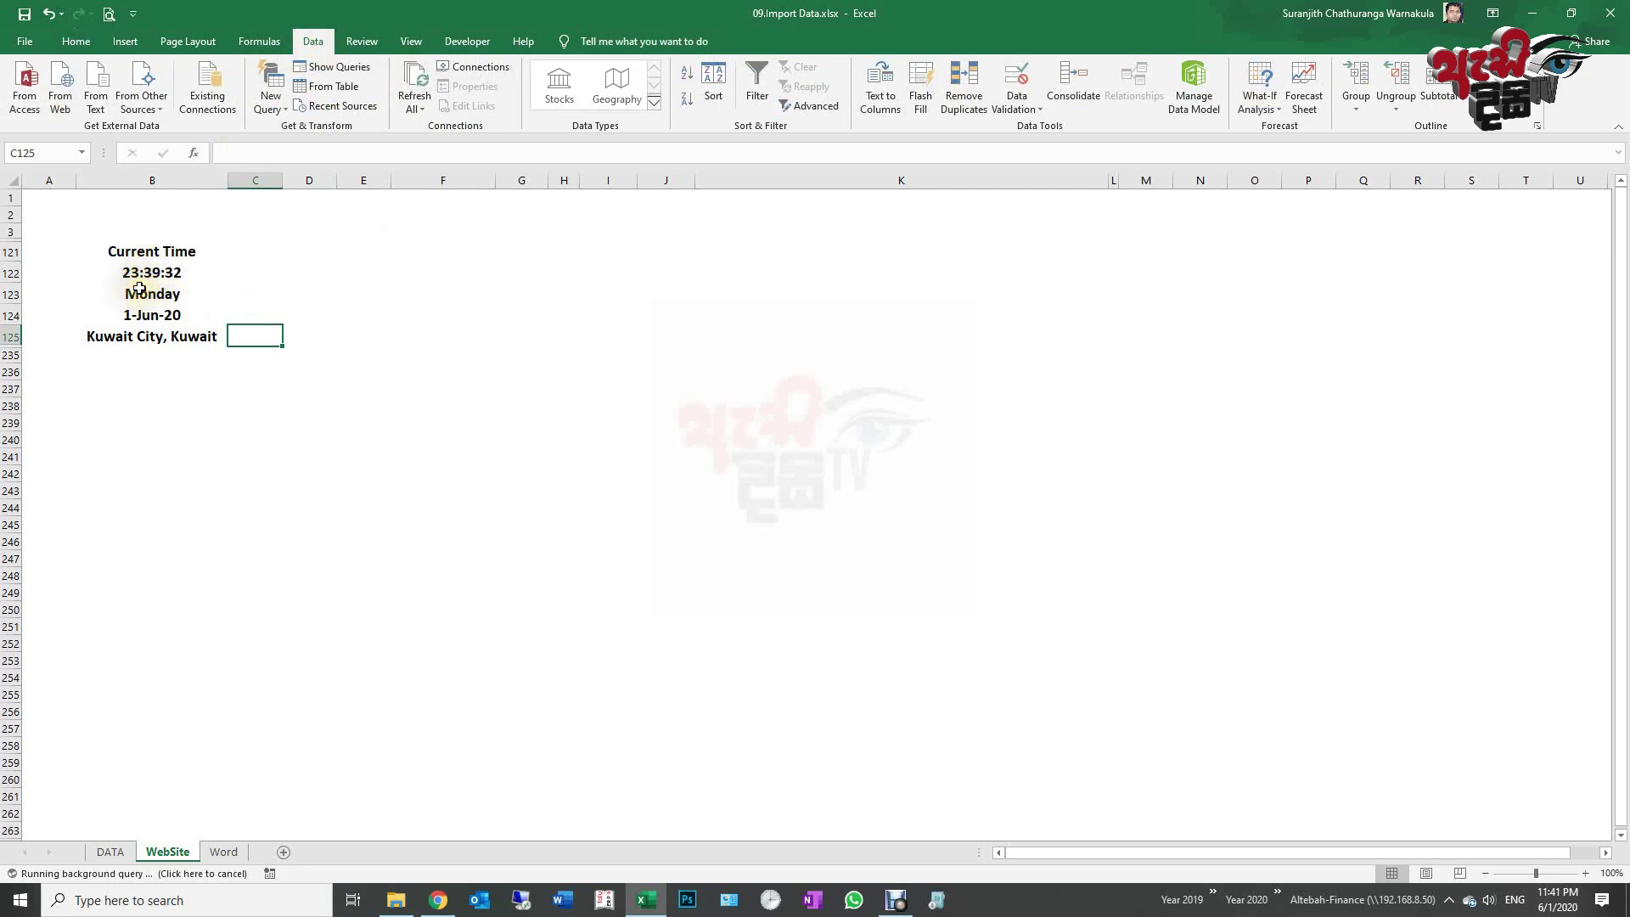
# Step: Set the external data range containing B122 to refresh every 1 minute and whenever the file is opened
pyautogui.click(95, 275)
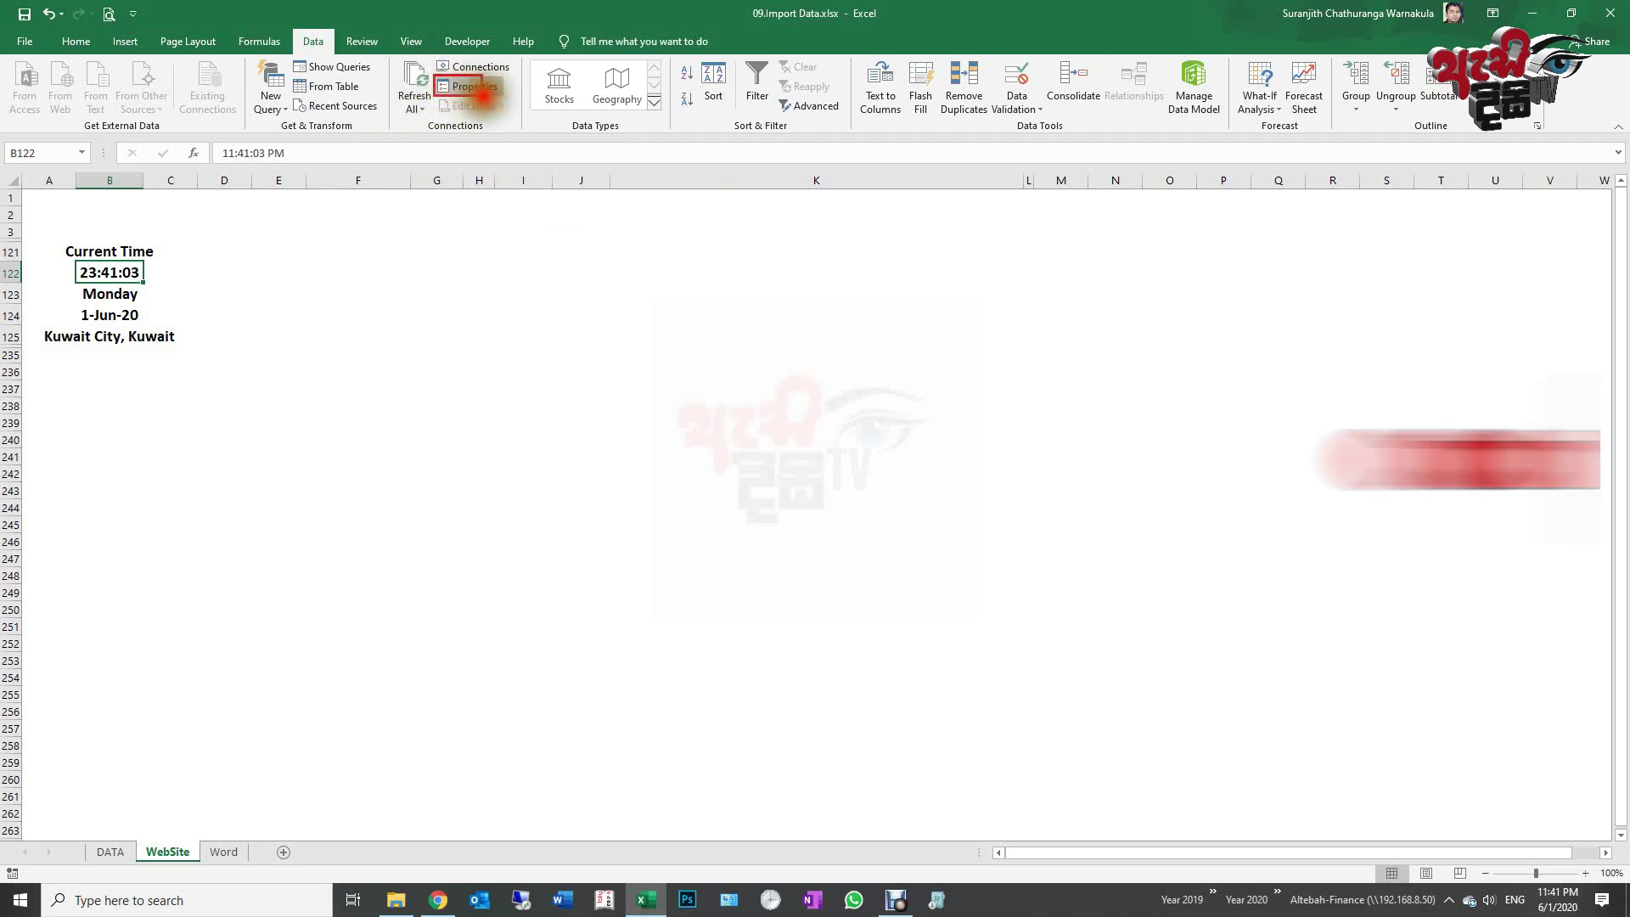
pyautogui.moveTo(434, 75); pyautogui.dragTo(513, 100)
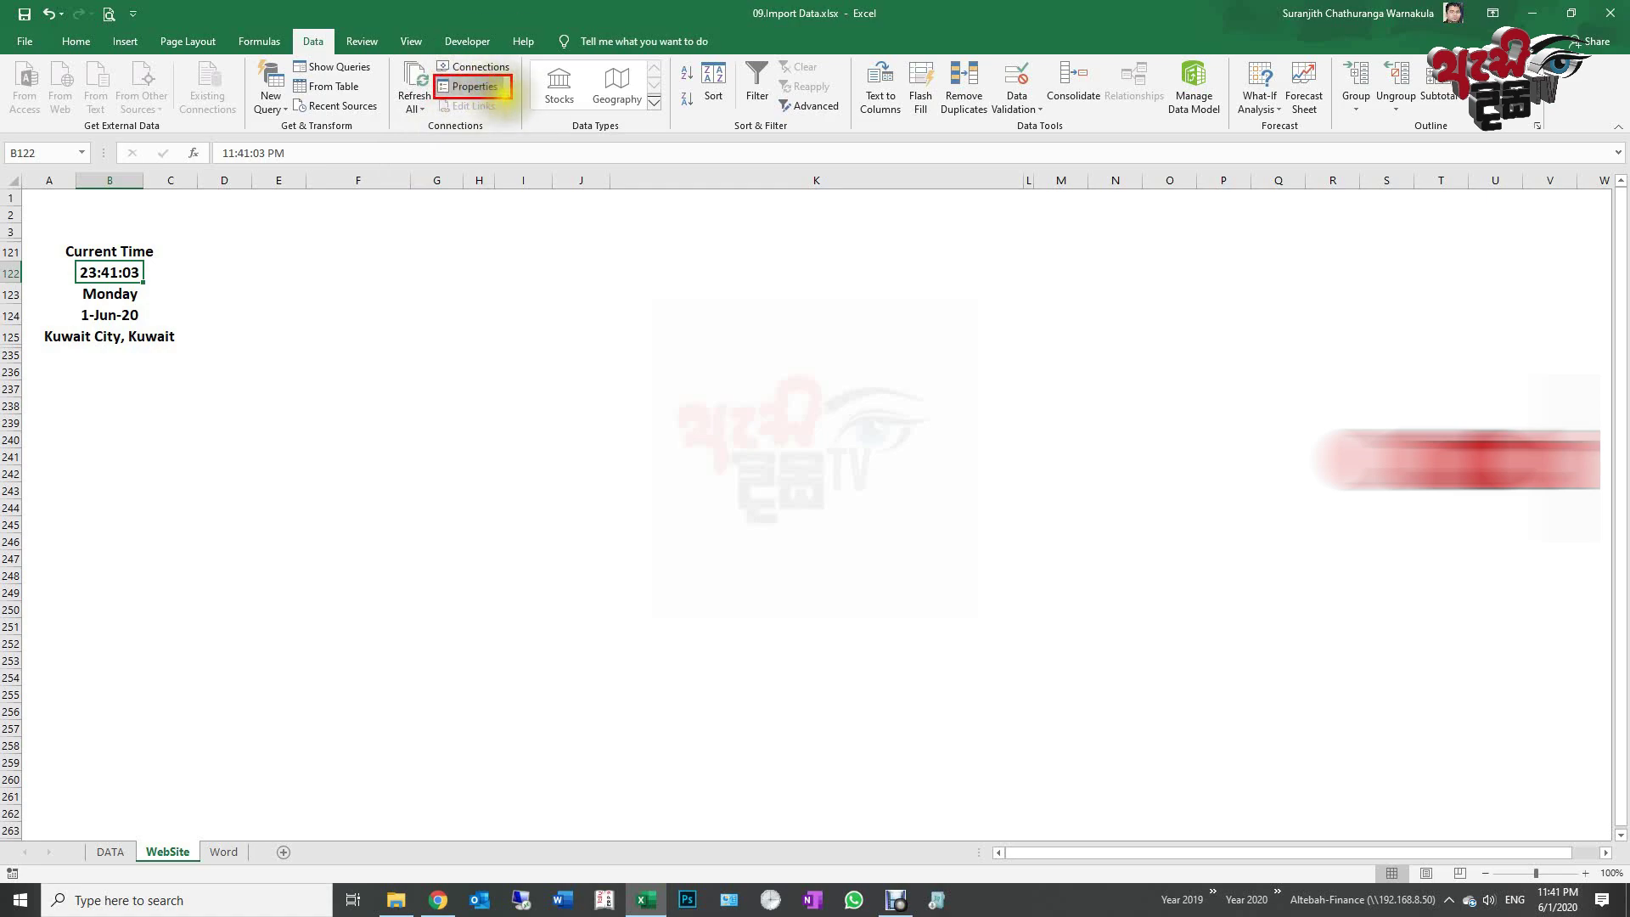
pyautogui.press('Escape')
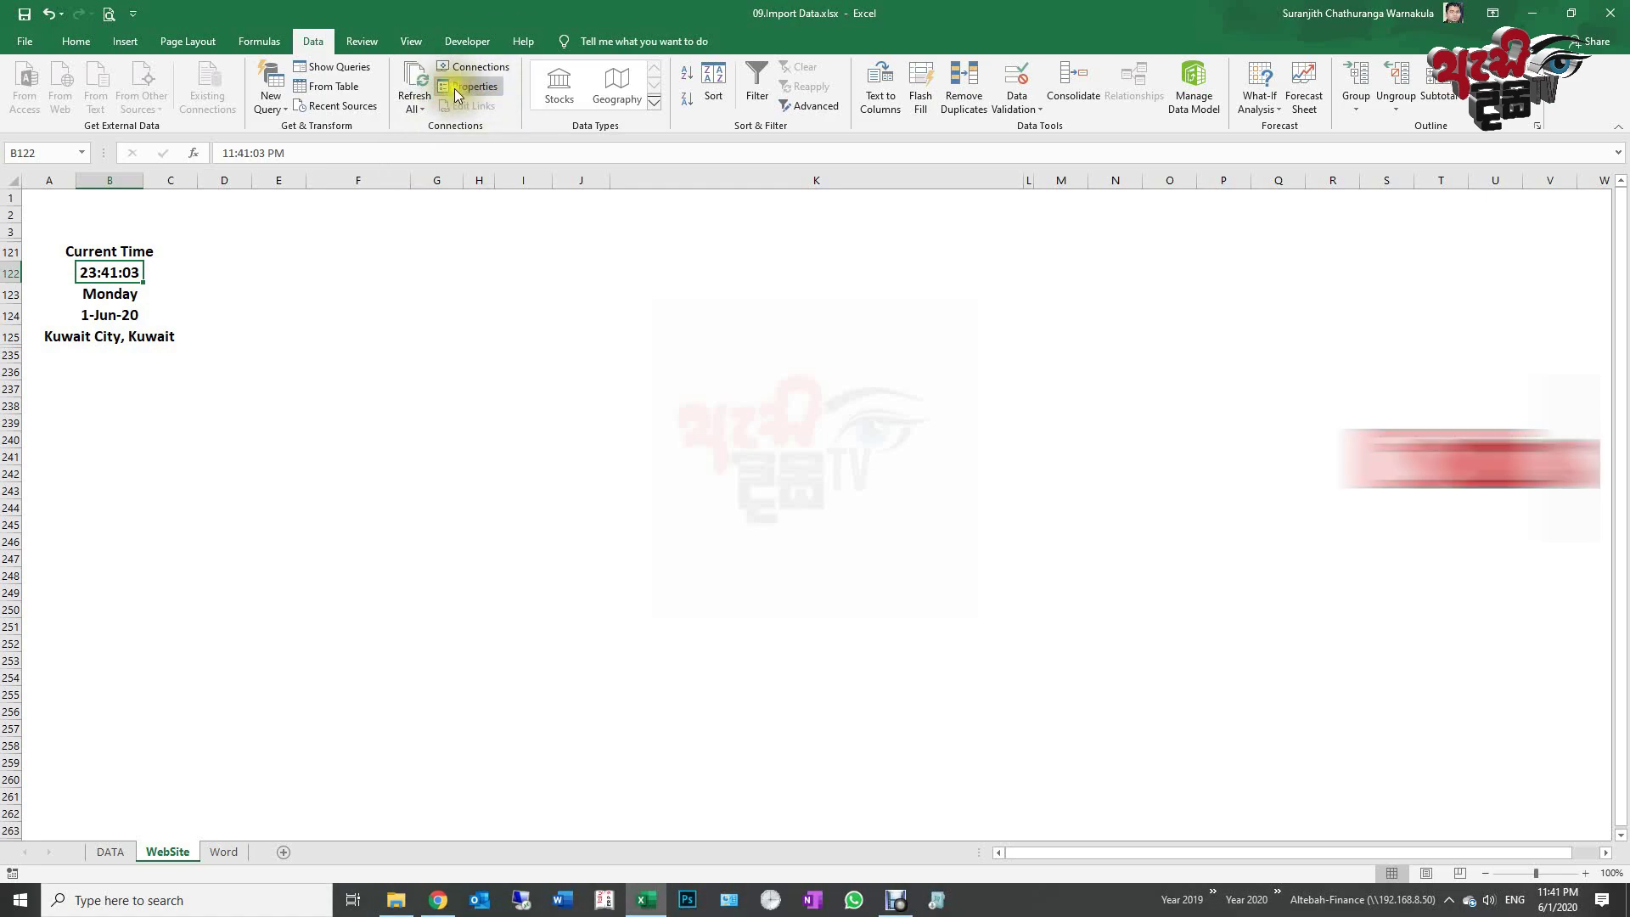
pyautogui.click(456, 88)
pyautogui.moveTo(749, 175); pyautogui.dragTo(732, 140)
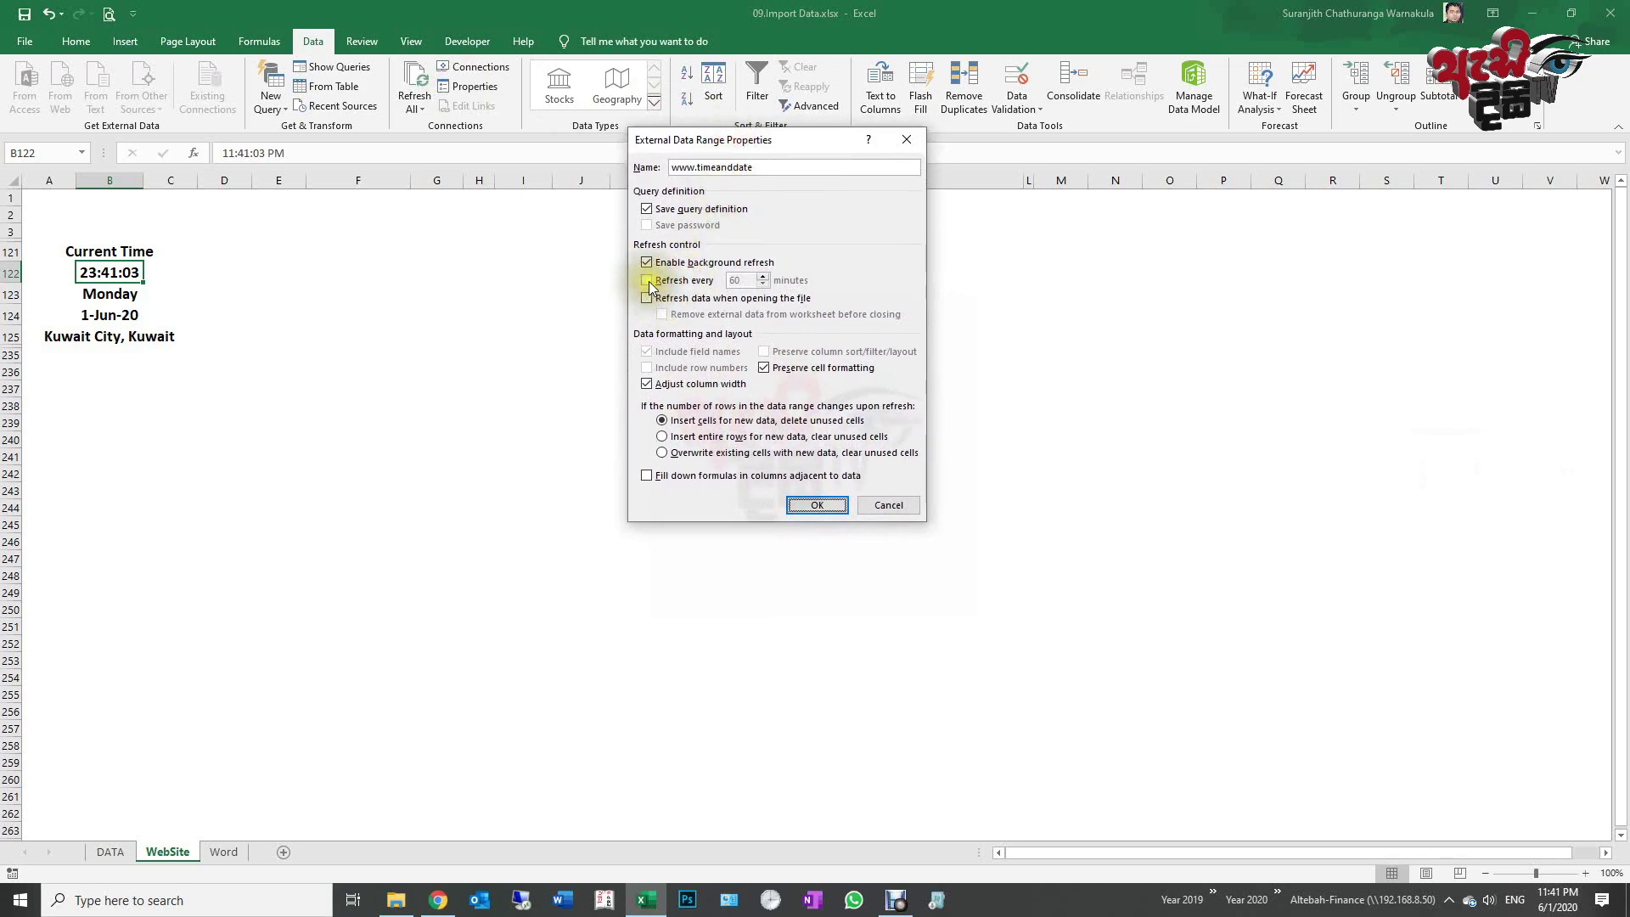
pyautogui.click(647, 281)
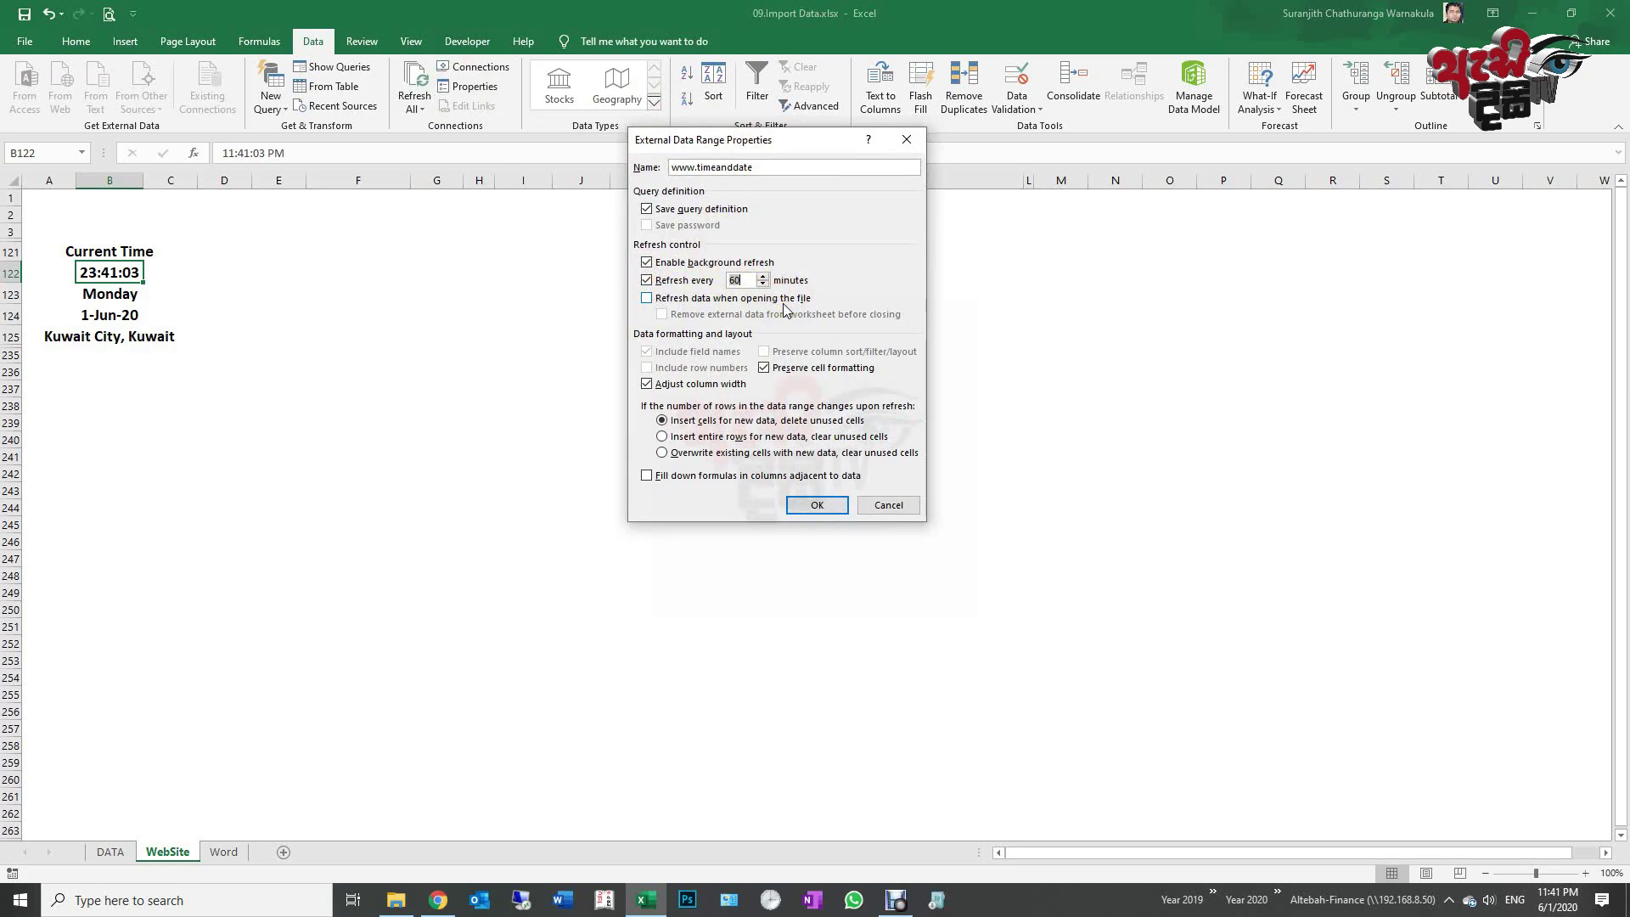
pyautogui.write('1')
pyautogui.click(648, 299)
pyautogui.click(807, 507)
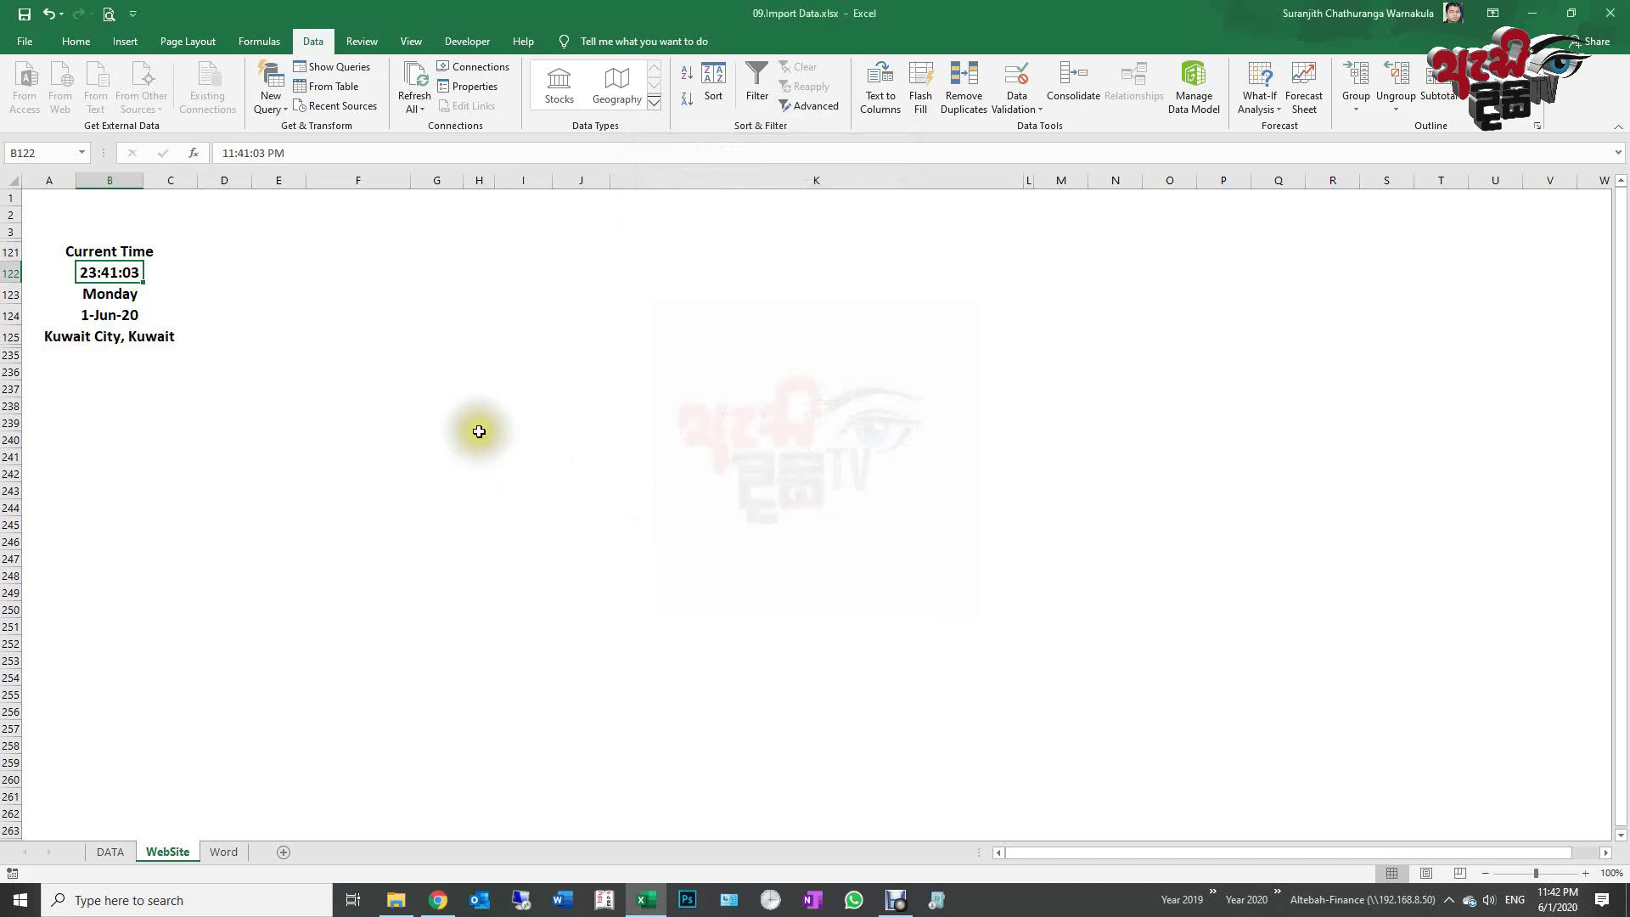
pyautogui.click(476, 388)
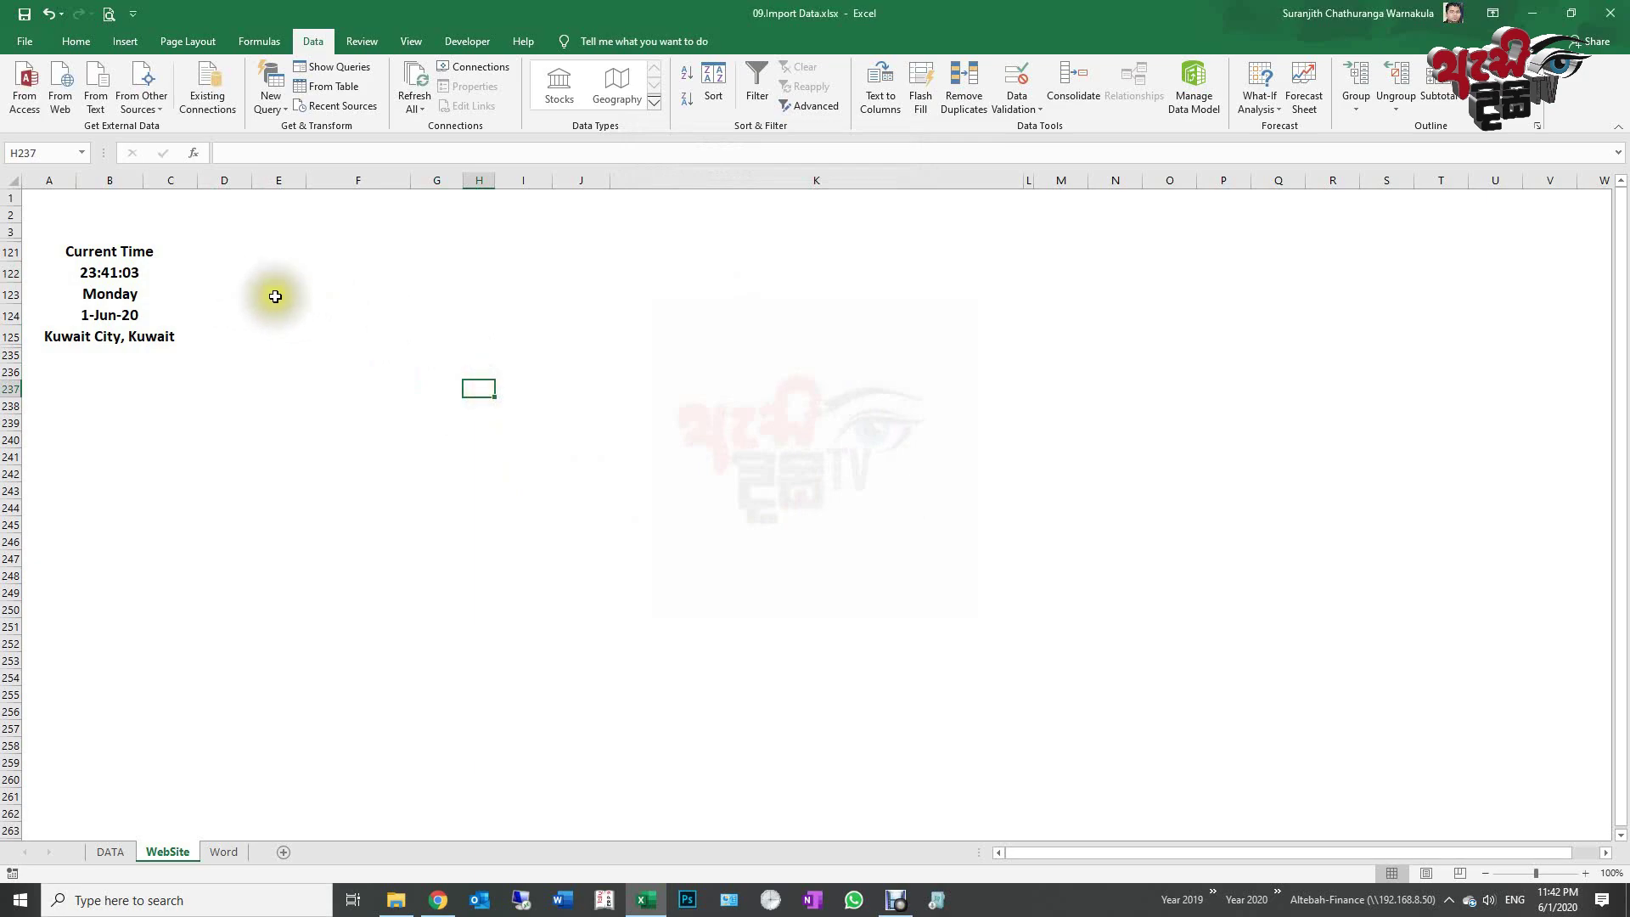
# Step: Check the refresh control settings of the external data range containing B121 on the WebSite sheet
pyautogui.click(402, 99)
pyautogui.click(94, 252)
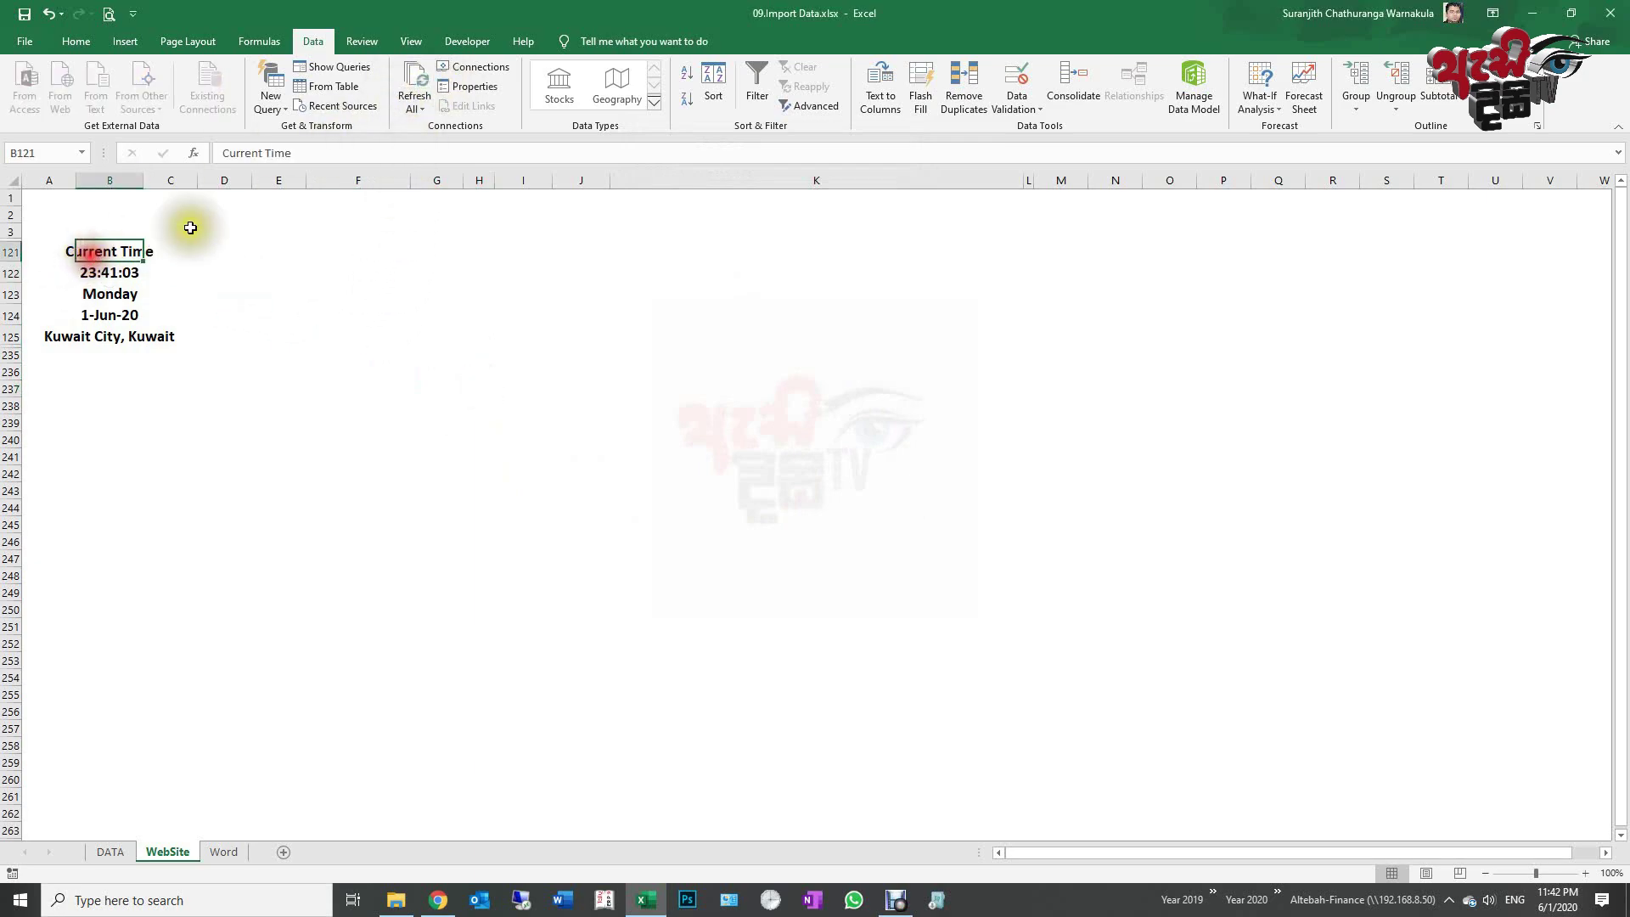
pyautogui.click(465, 85)
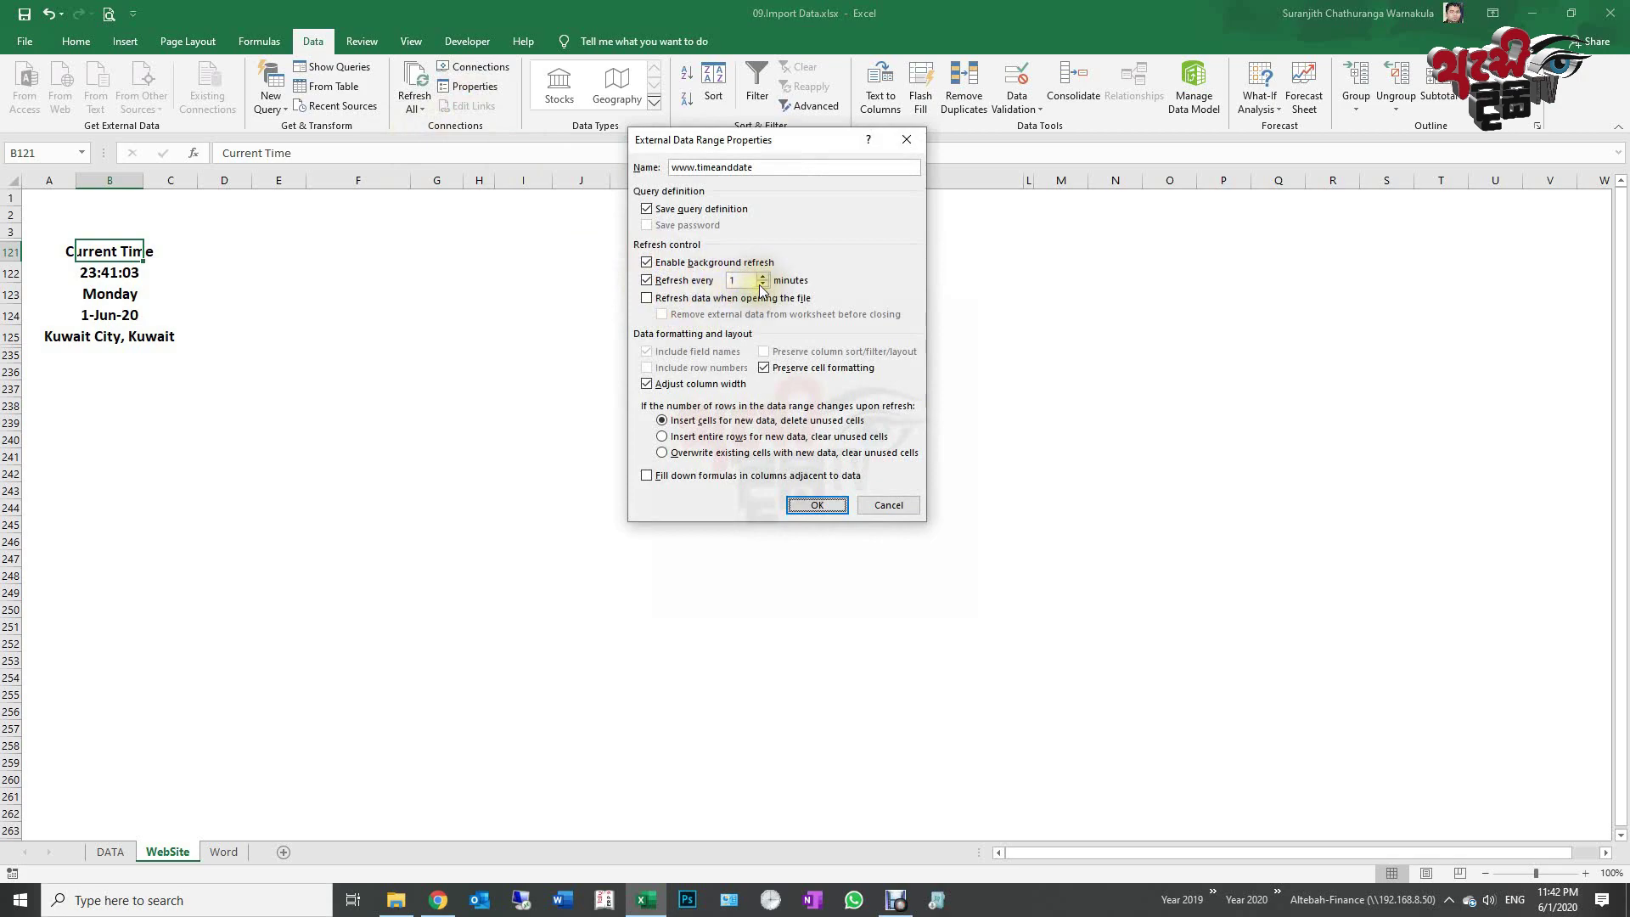
pyautogui.click(822, 504)
pyautogui.click(613, 456)
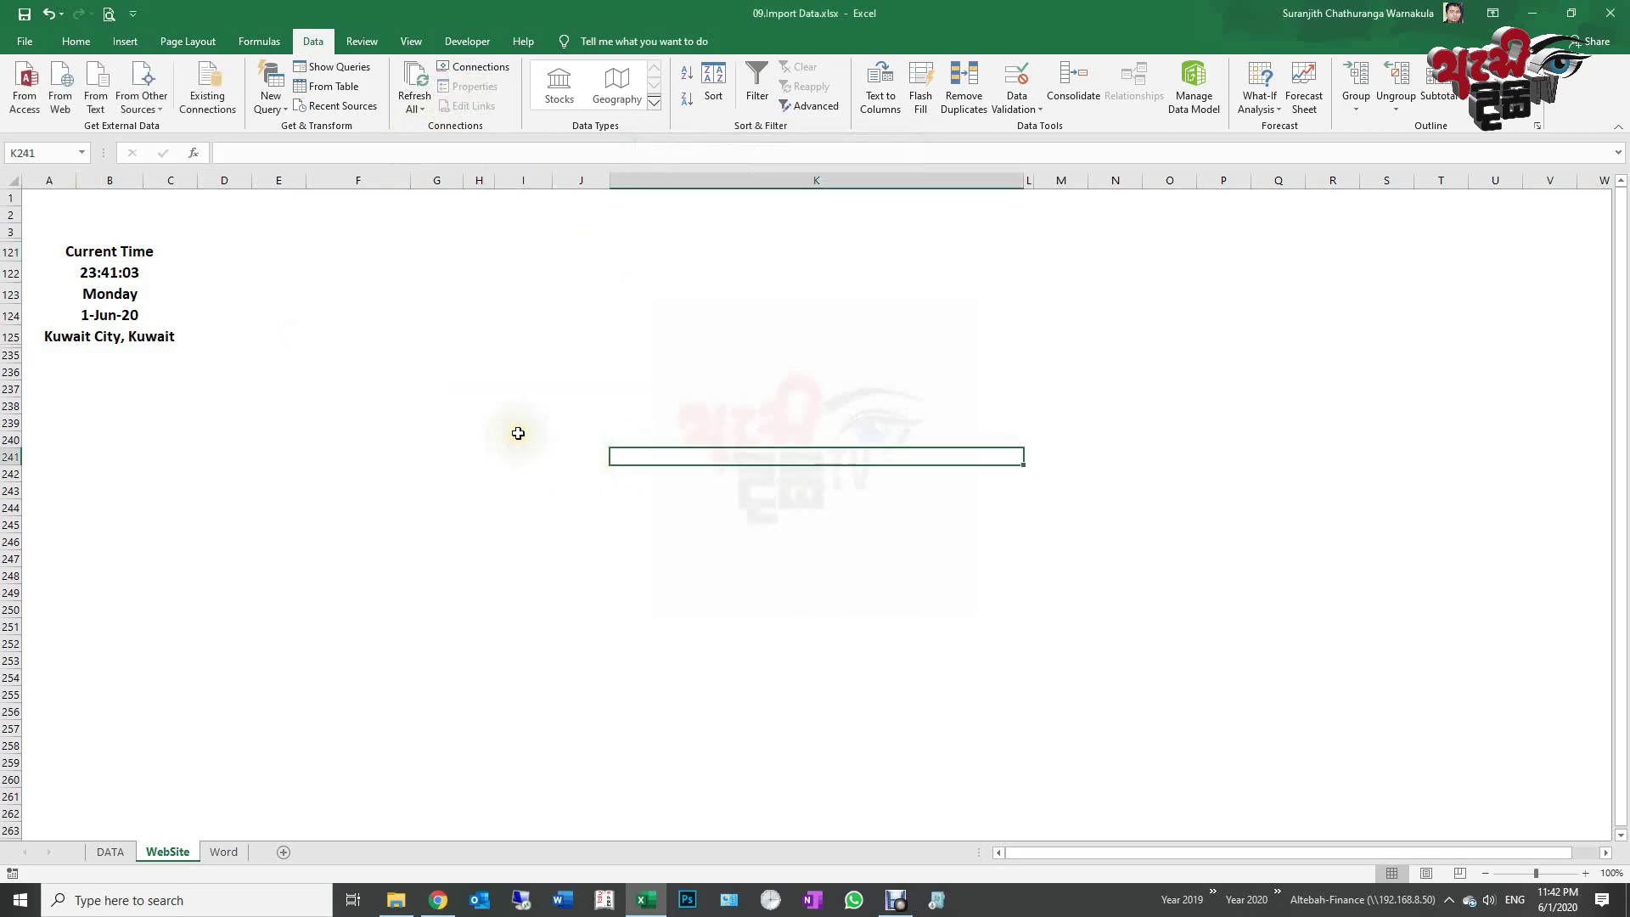
# Step: Look through the Word and DATA sheets, and return to WebSite to check the time in B122
pyautogui.click(97, 272)
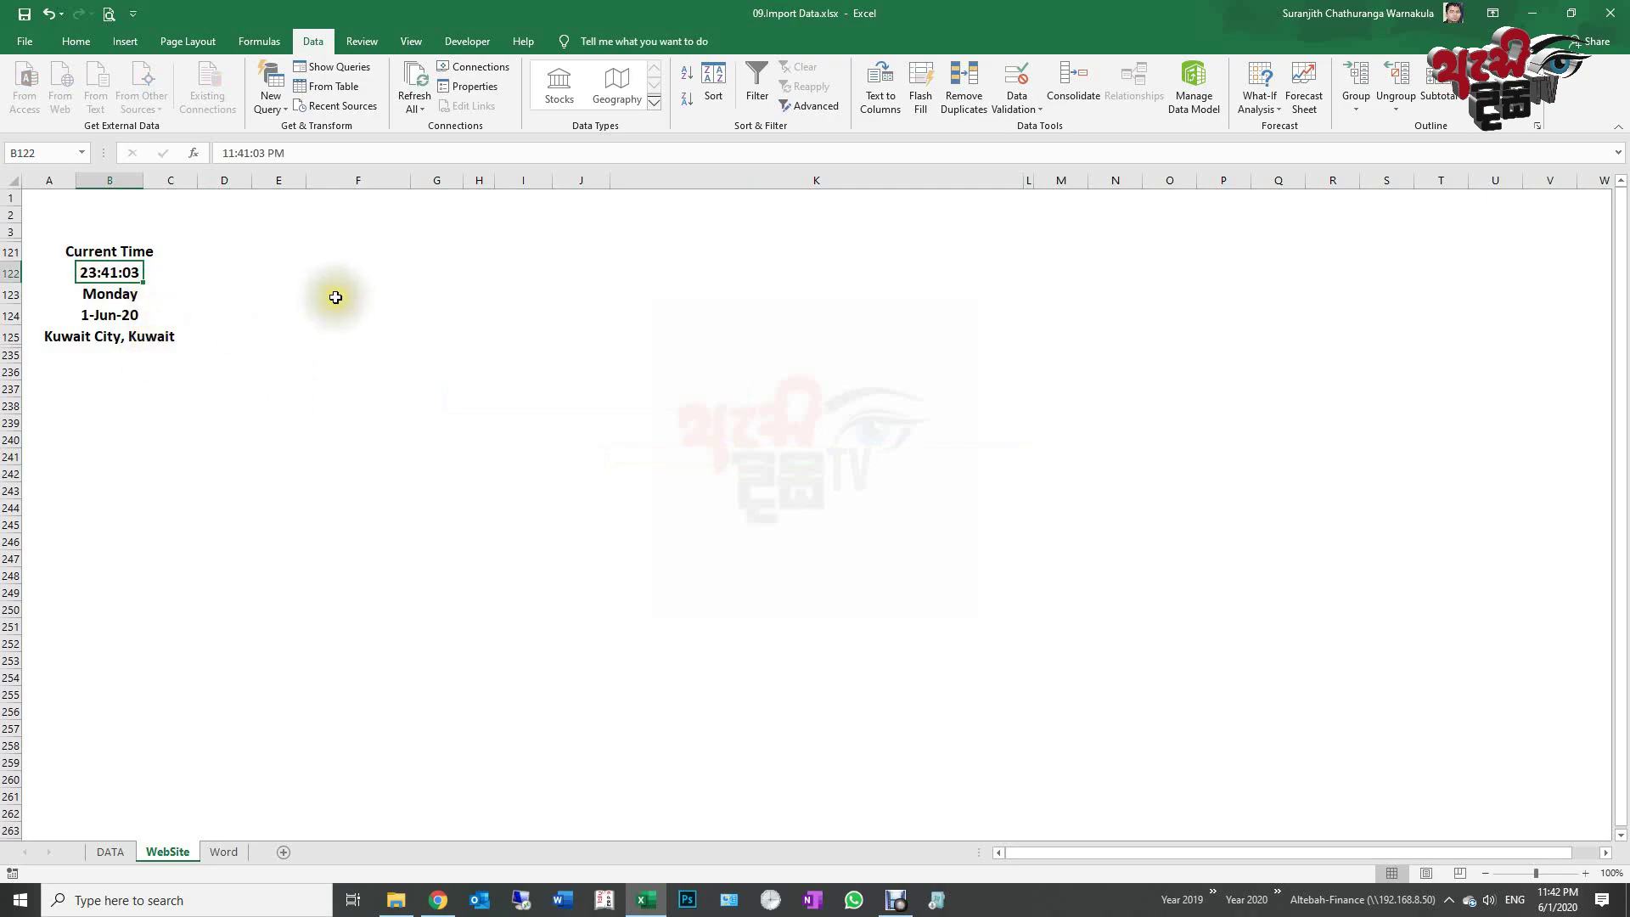
pyautogui.click(224, 851)
pyautogui.click(110, 852)
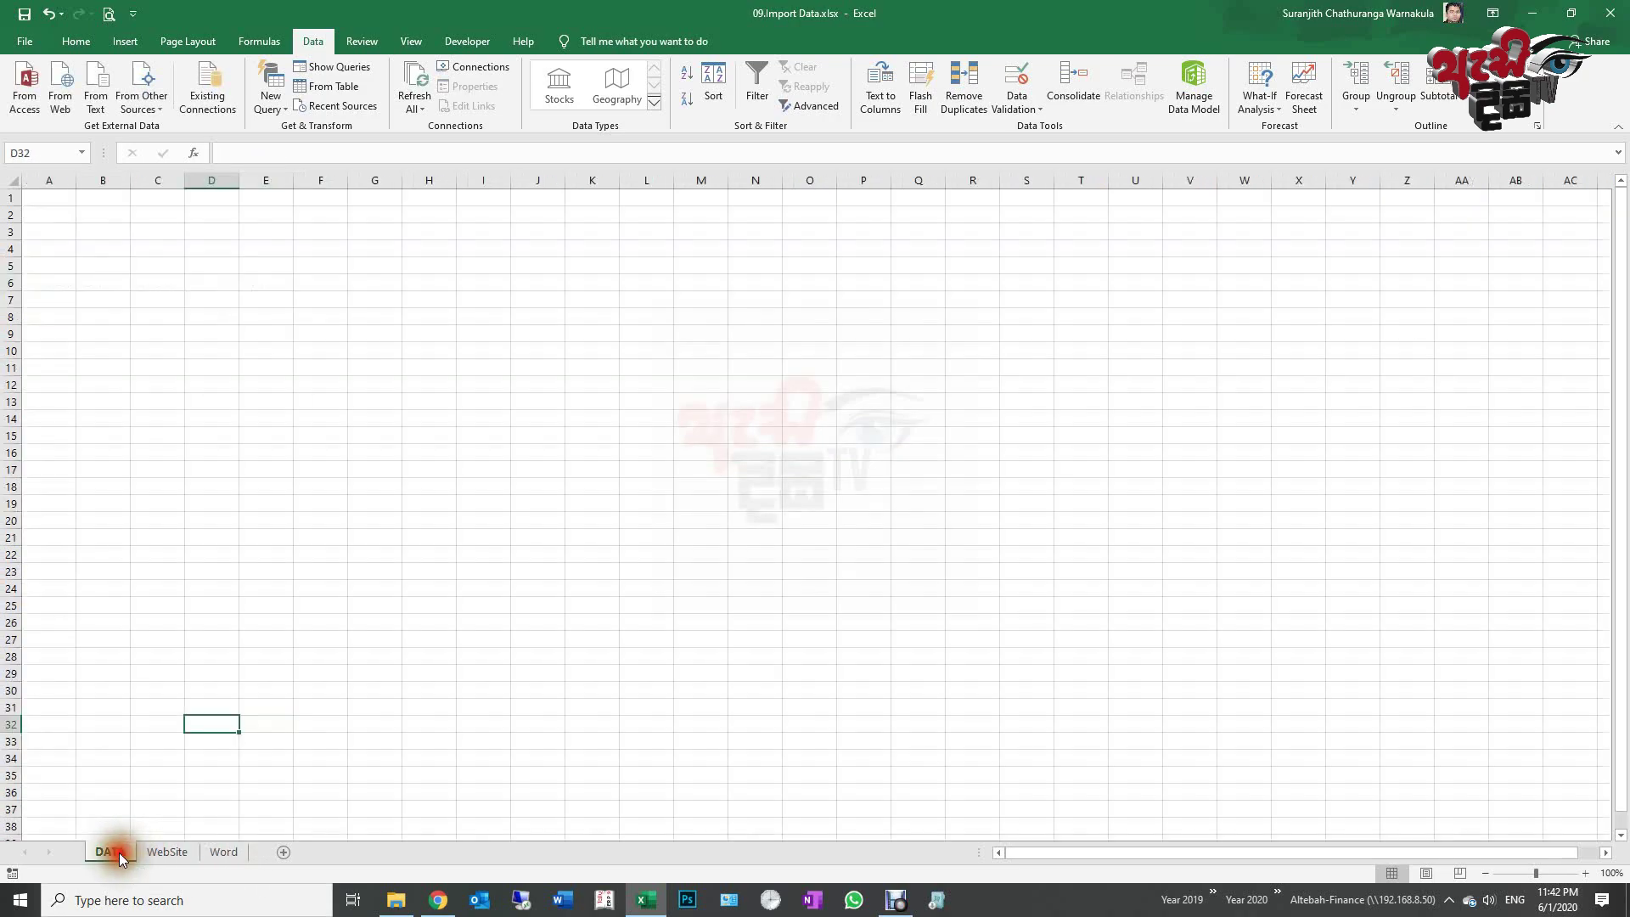
pyautogui.click(168, 852)
pyautogui.click(291, 494)
pyautogui.click(123, 274)
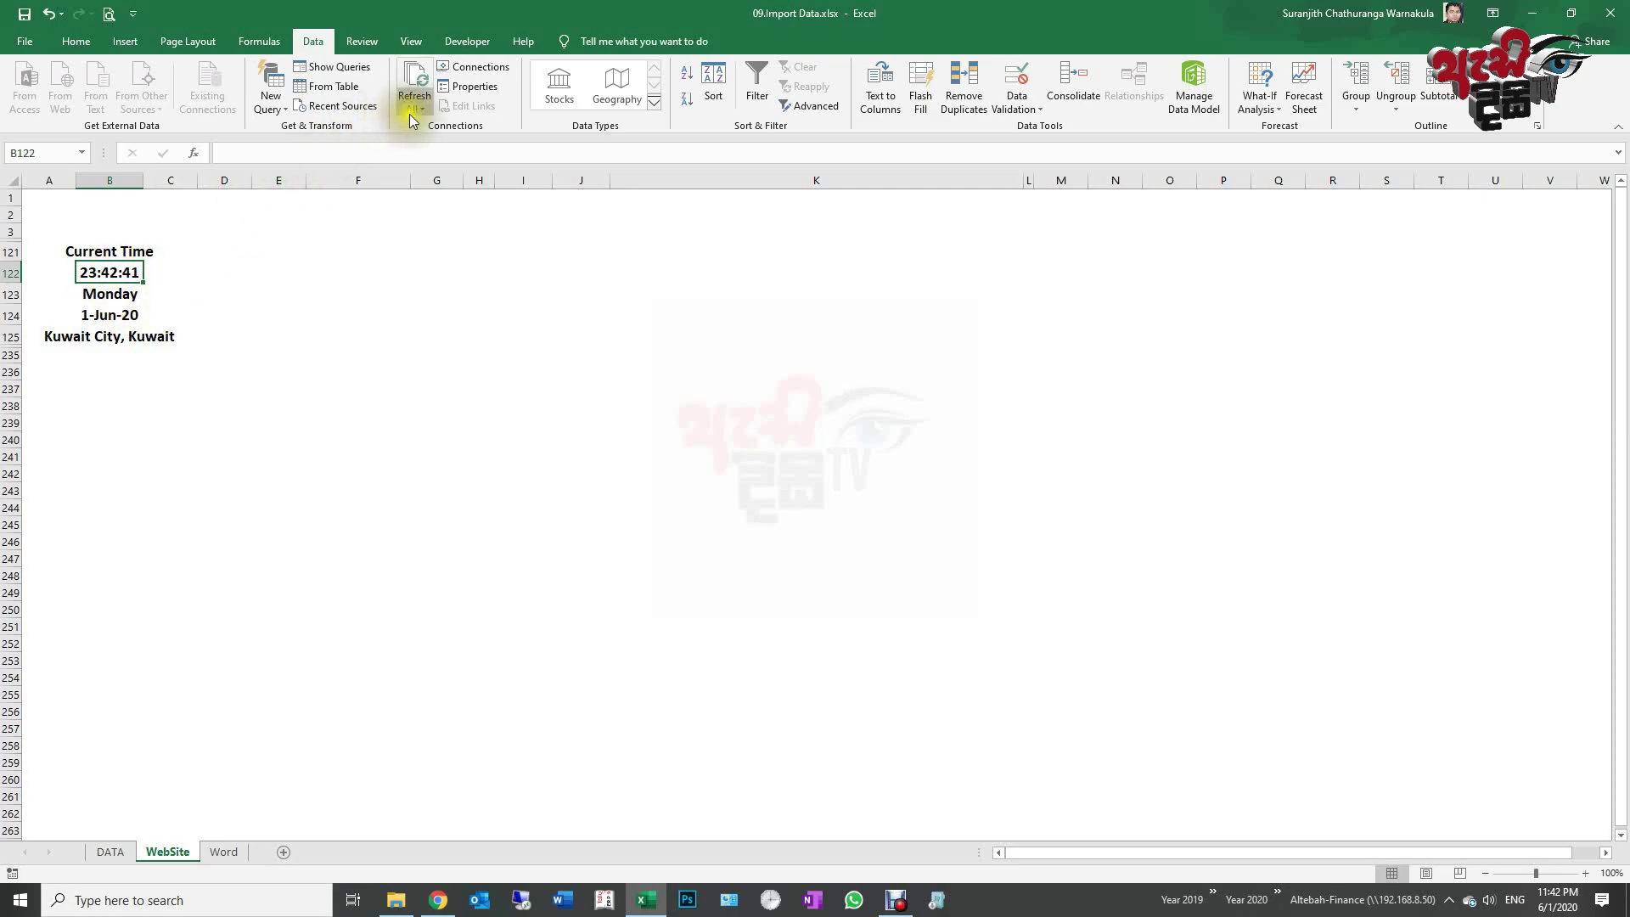
# Step: Review the automatic refresh interval in the external data range properties for B122
pyautogui.click(472, 87)
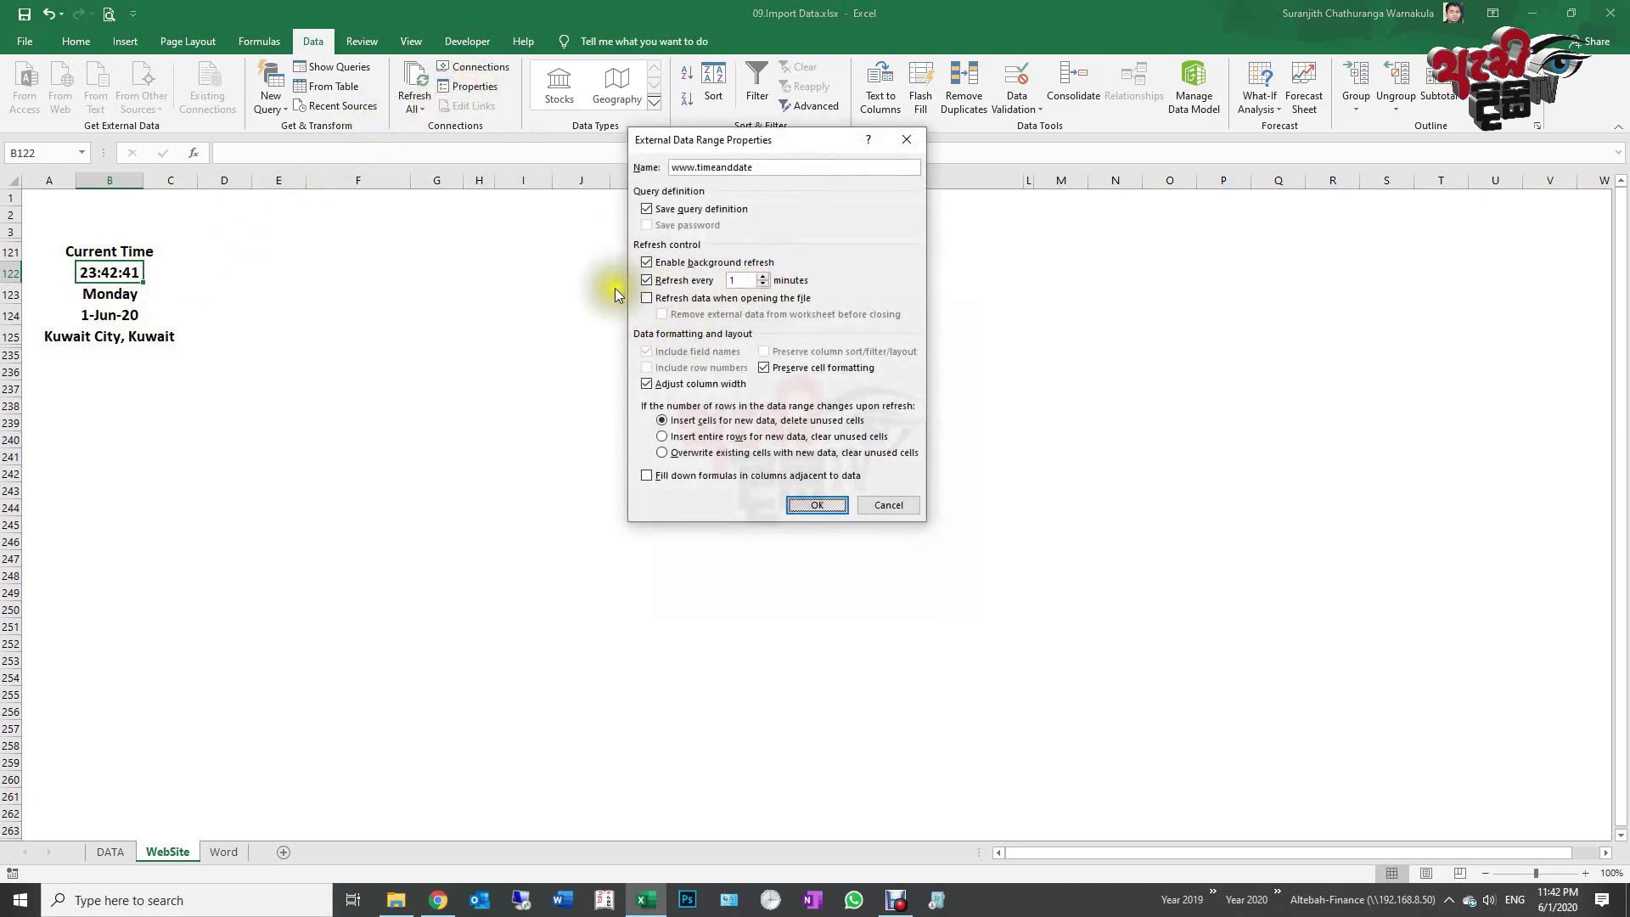
pyautogui.click(807, 503)
pyautogui.click(345, 455)
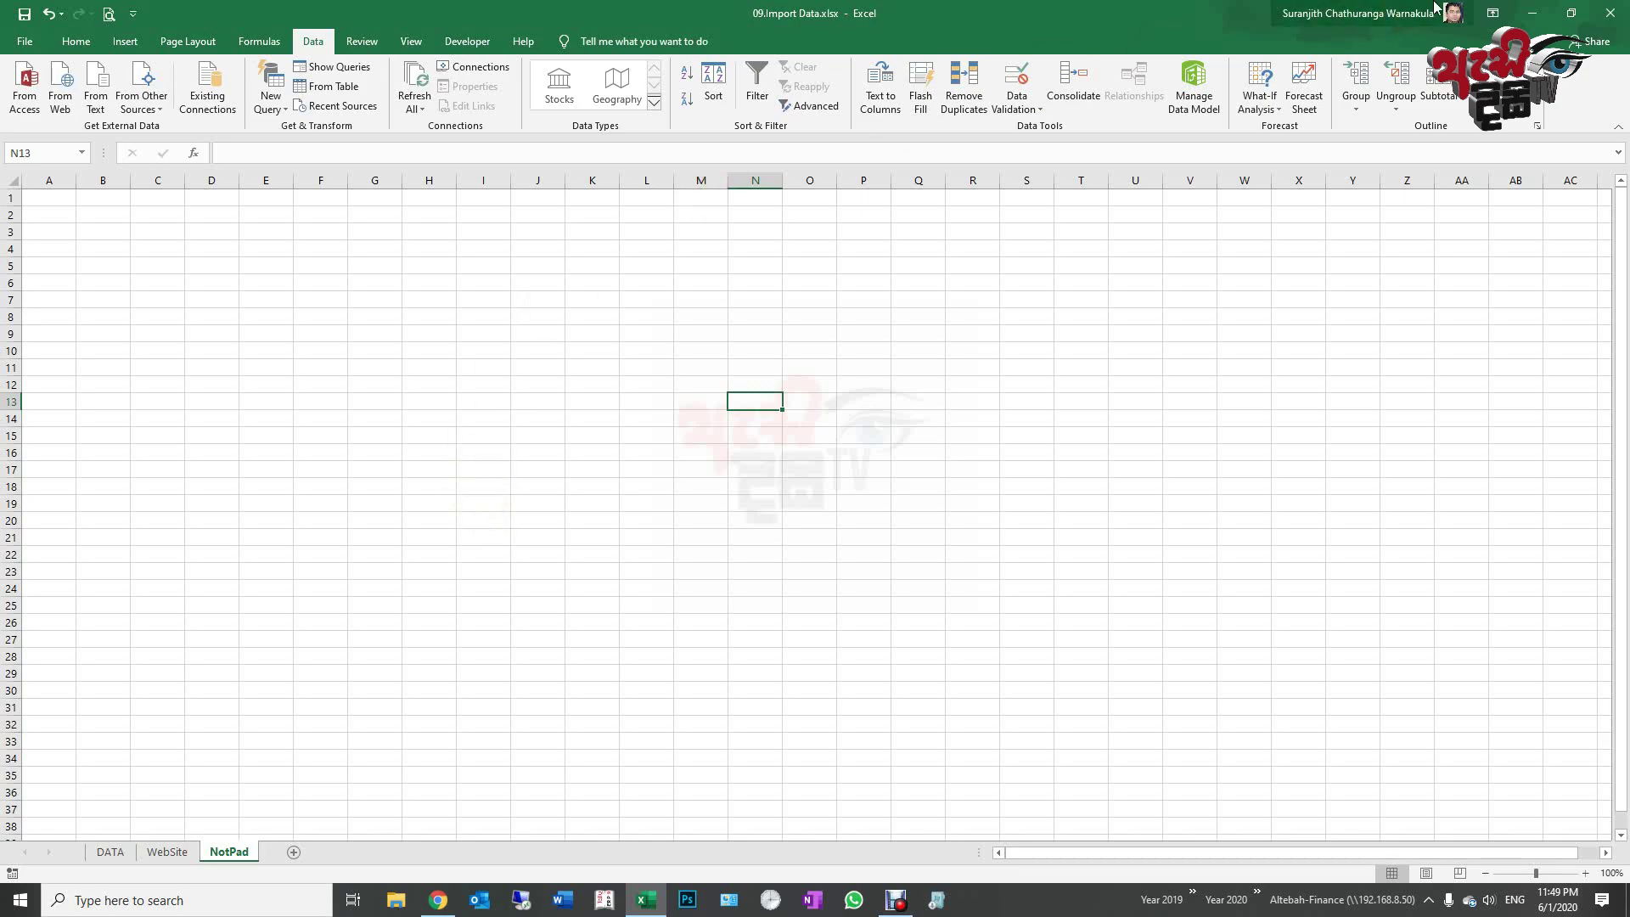
# Step: Open Tasklist.txt from the desktop in Notepad, read the task list full screen and close the file
pyautogui.press('super+d')
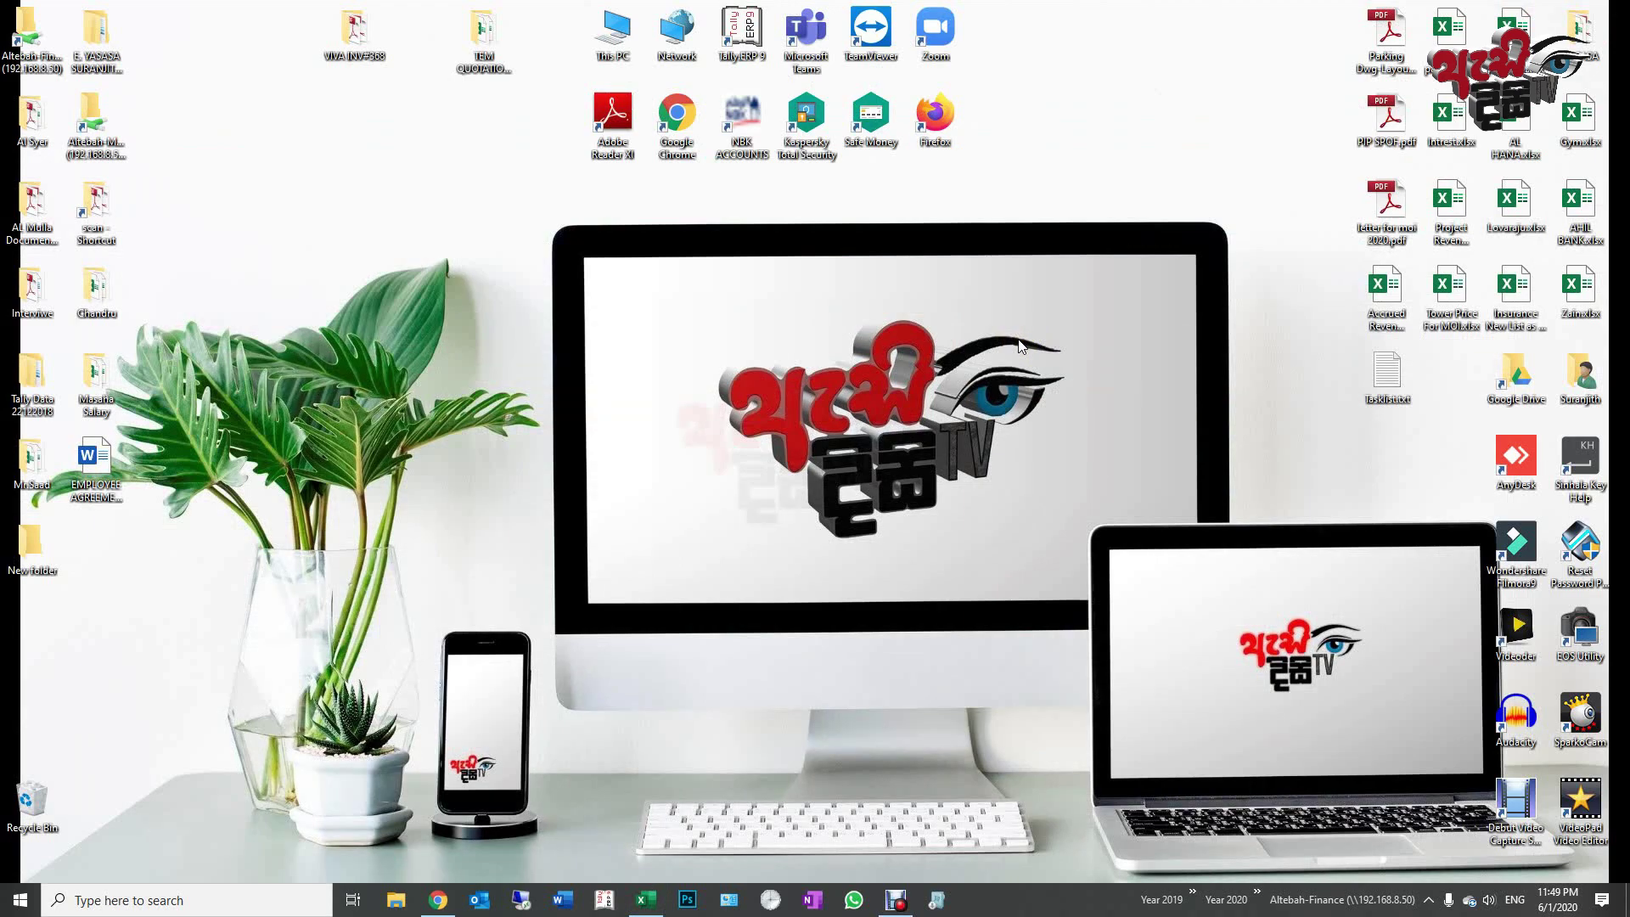
pyautogui.doubleClick(1395, 365)
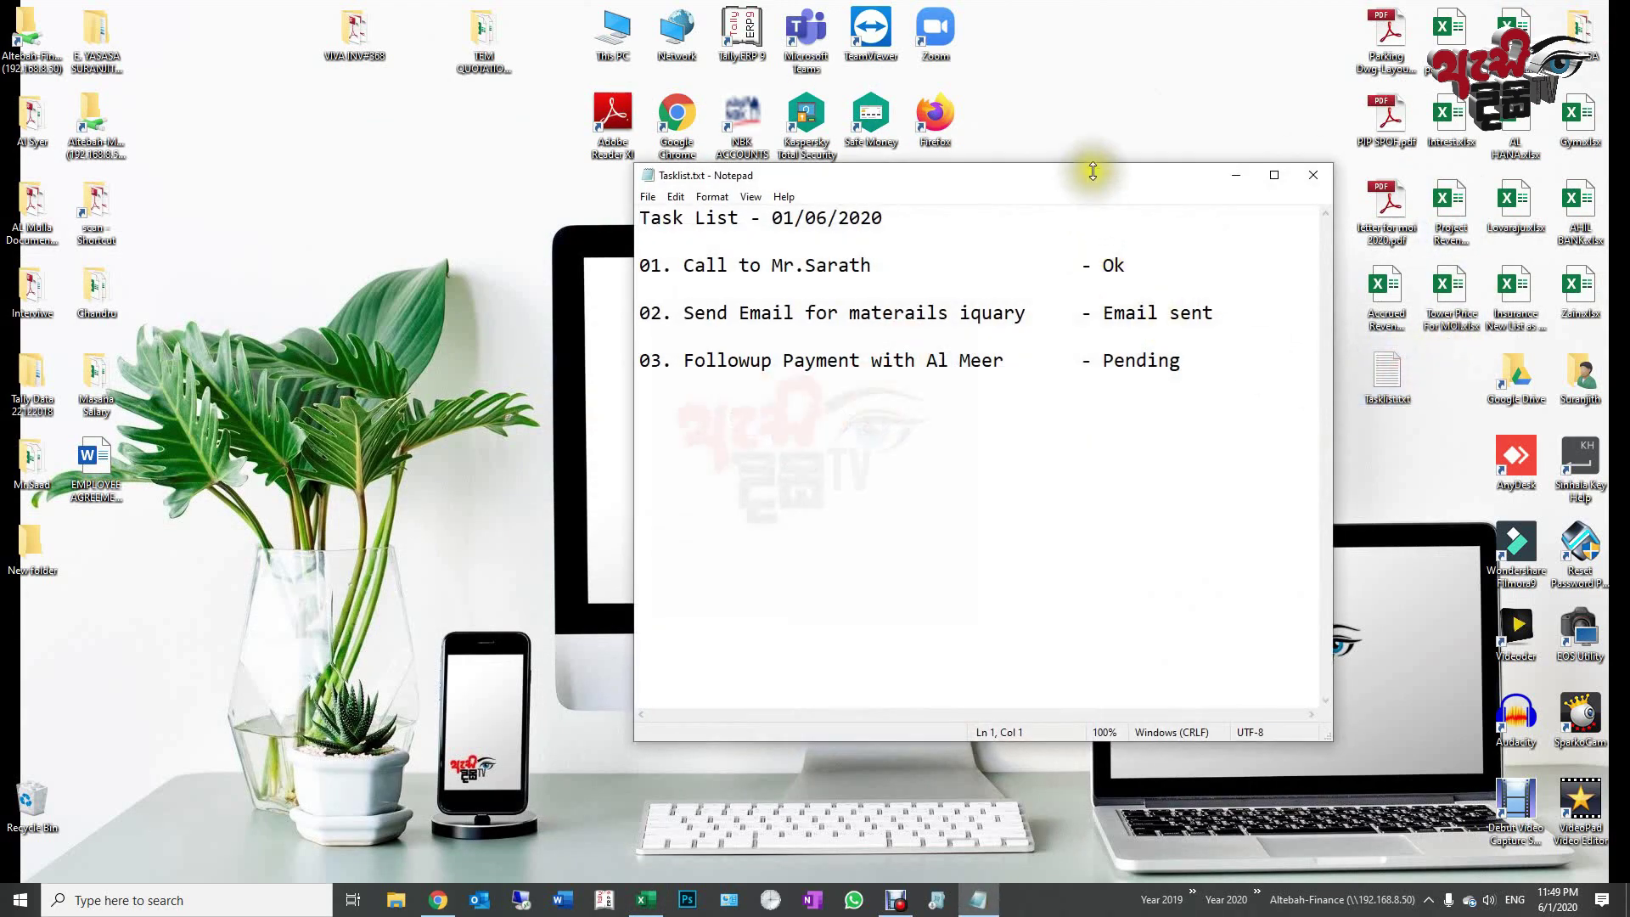
pyautogui.click(1262, 184)
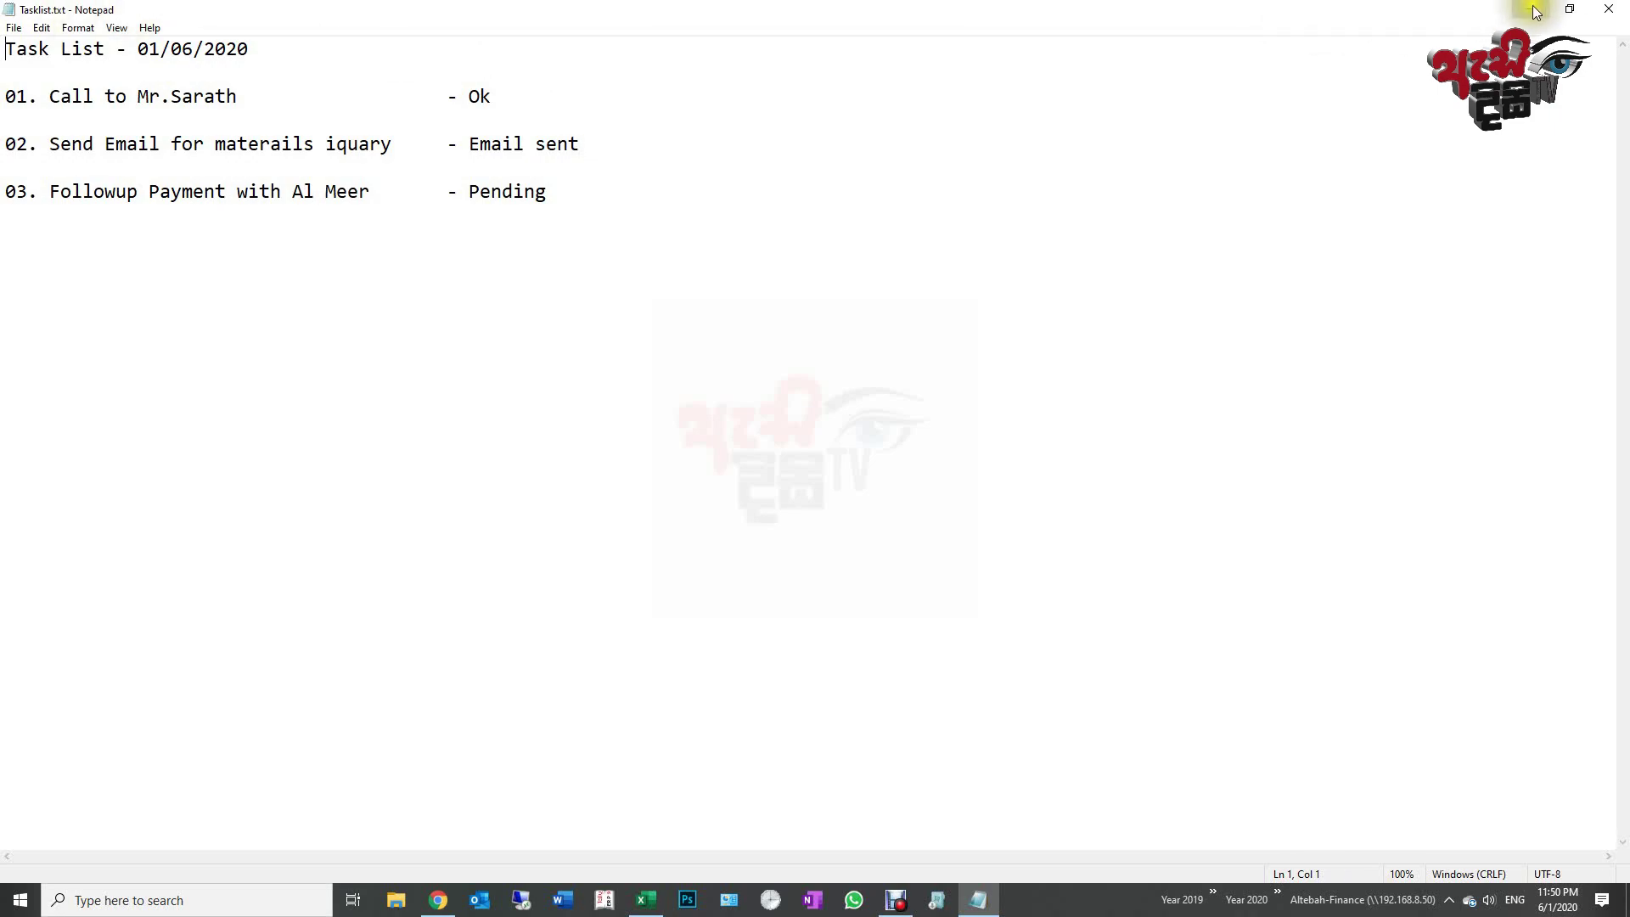
pyautogui.click(1608, 9)
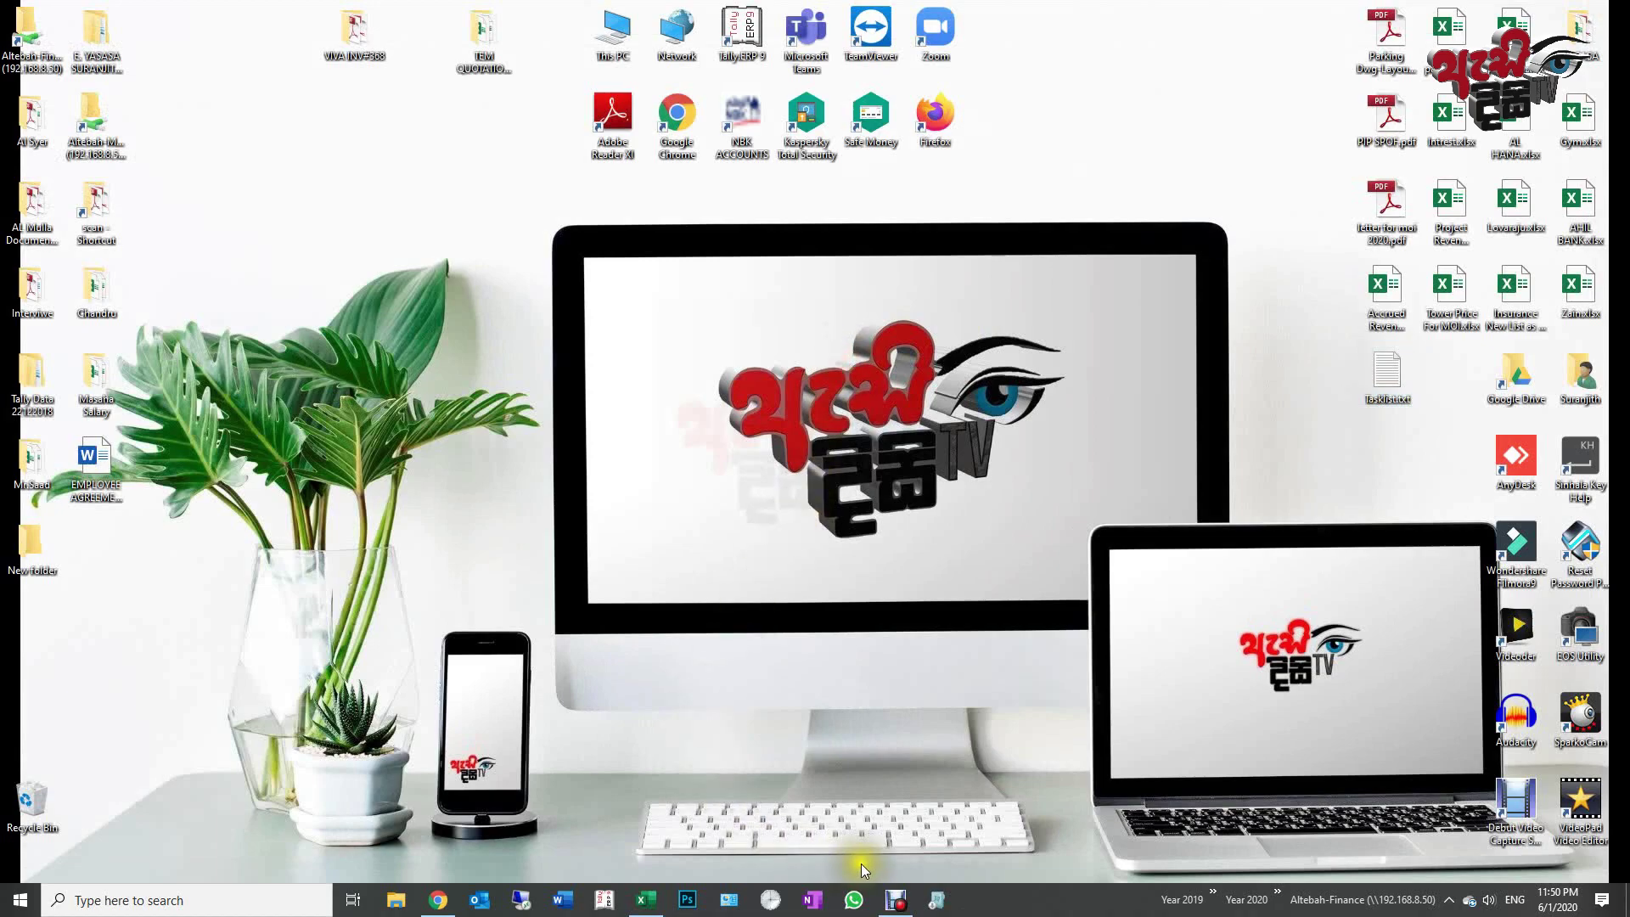
# Step: Switch to Excel and start a text import of Tasklist.txt from the Desktop at cell A2 of the NotPad sheet
pyautogui.click(646, 901)
pyautogui.click(263, 401)
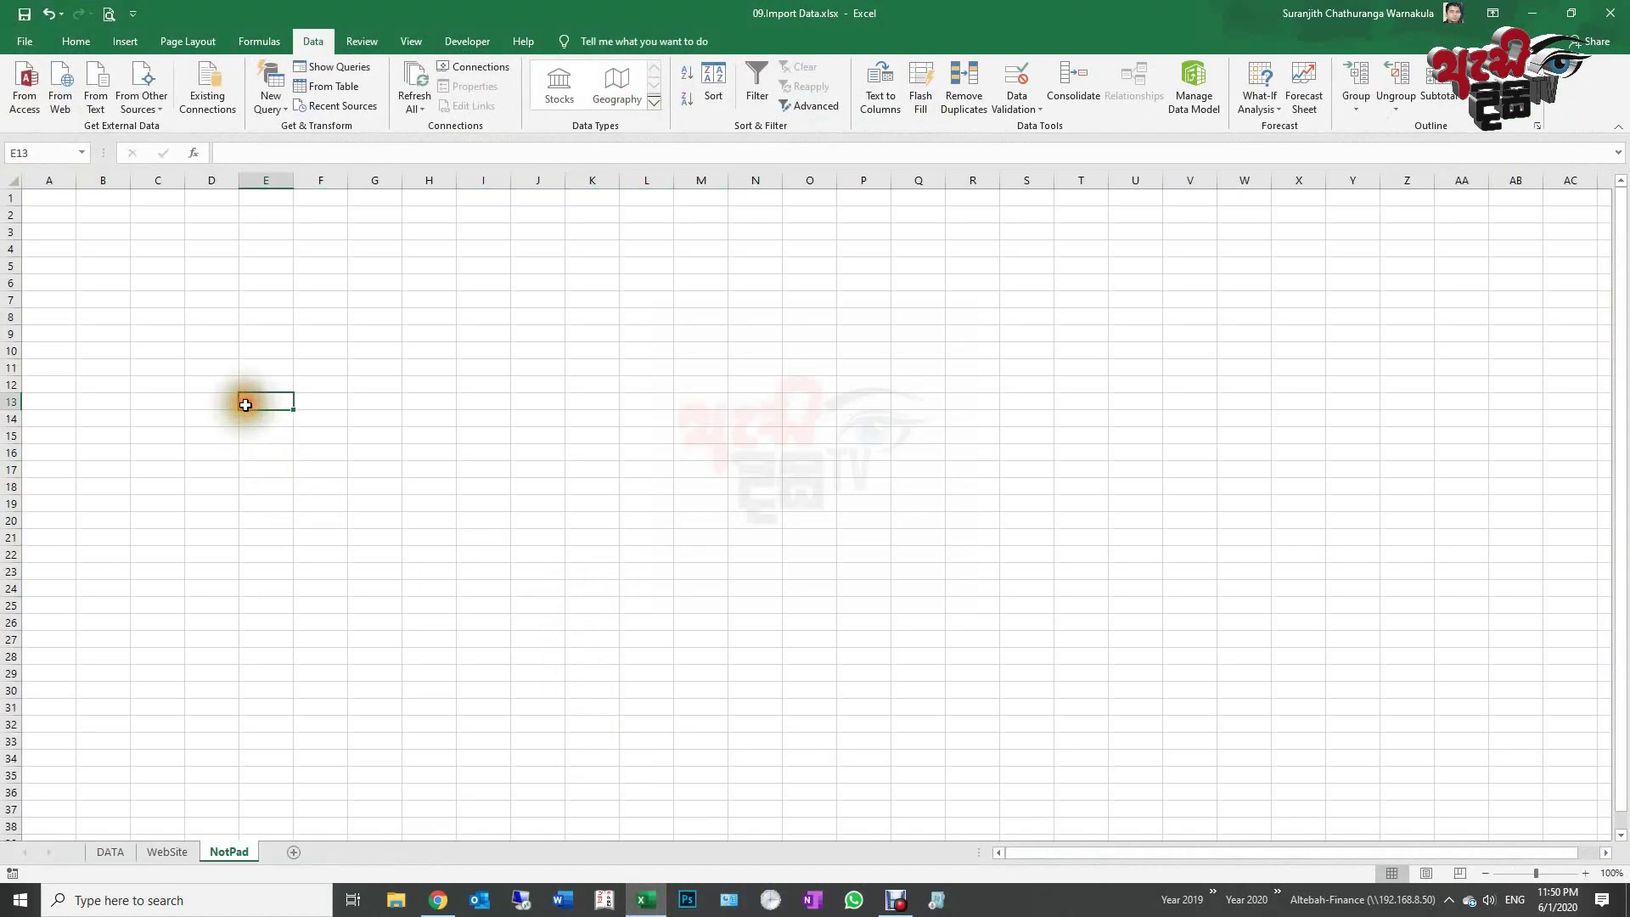
pyautogui.click(161, 331)
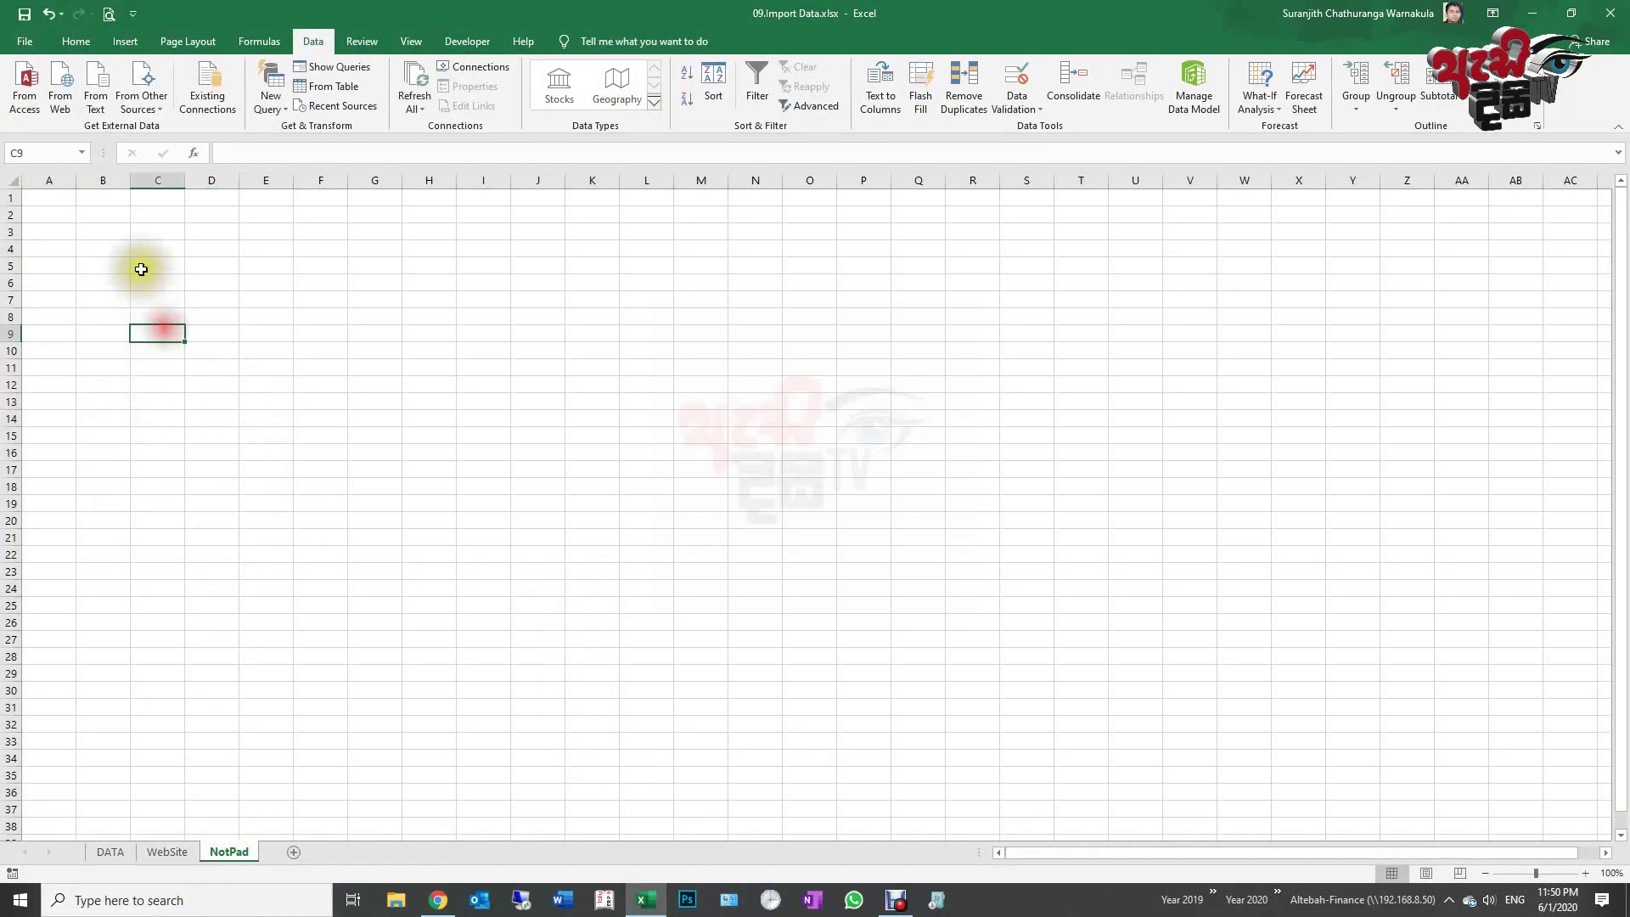
pyautogui.click(68, 199)
pyautogui.click(98, 93)
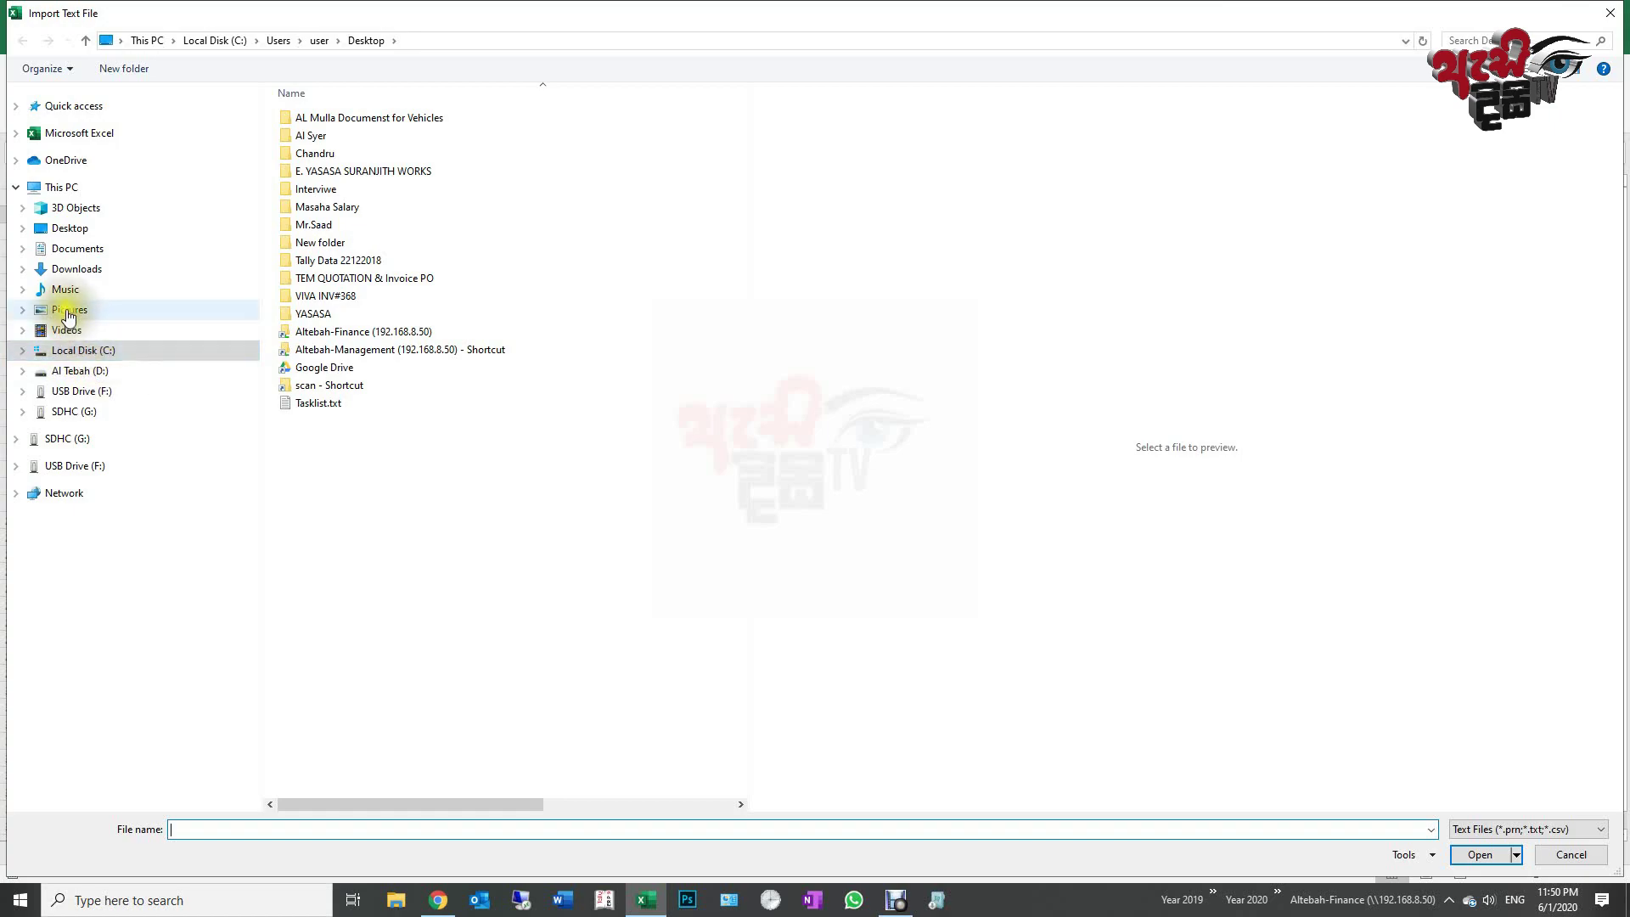
pyautogui.click(67, 227)
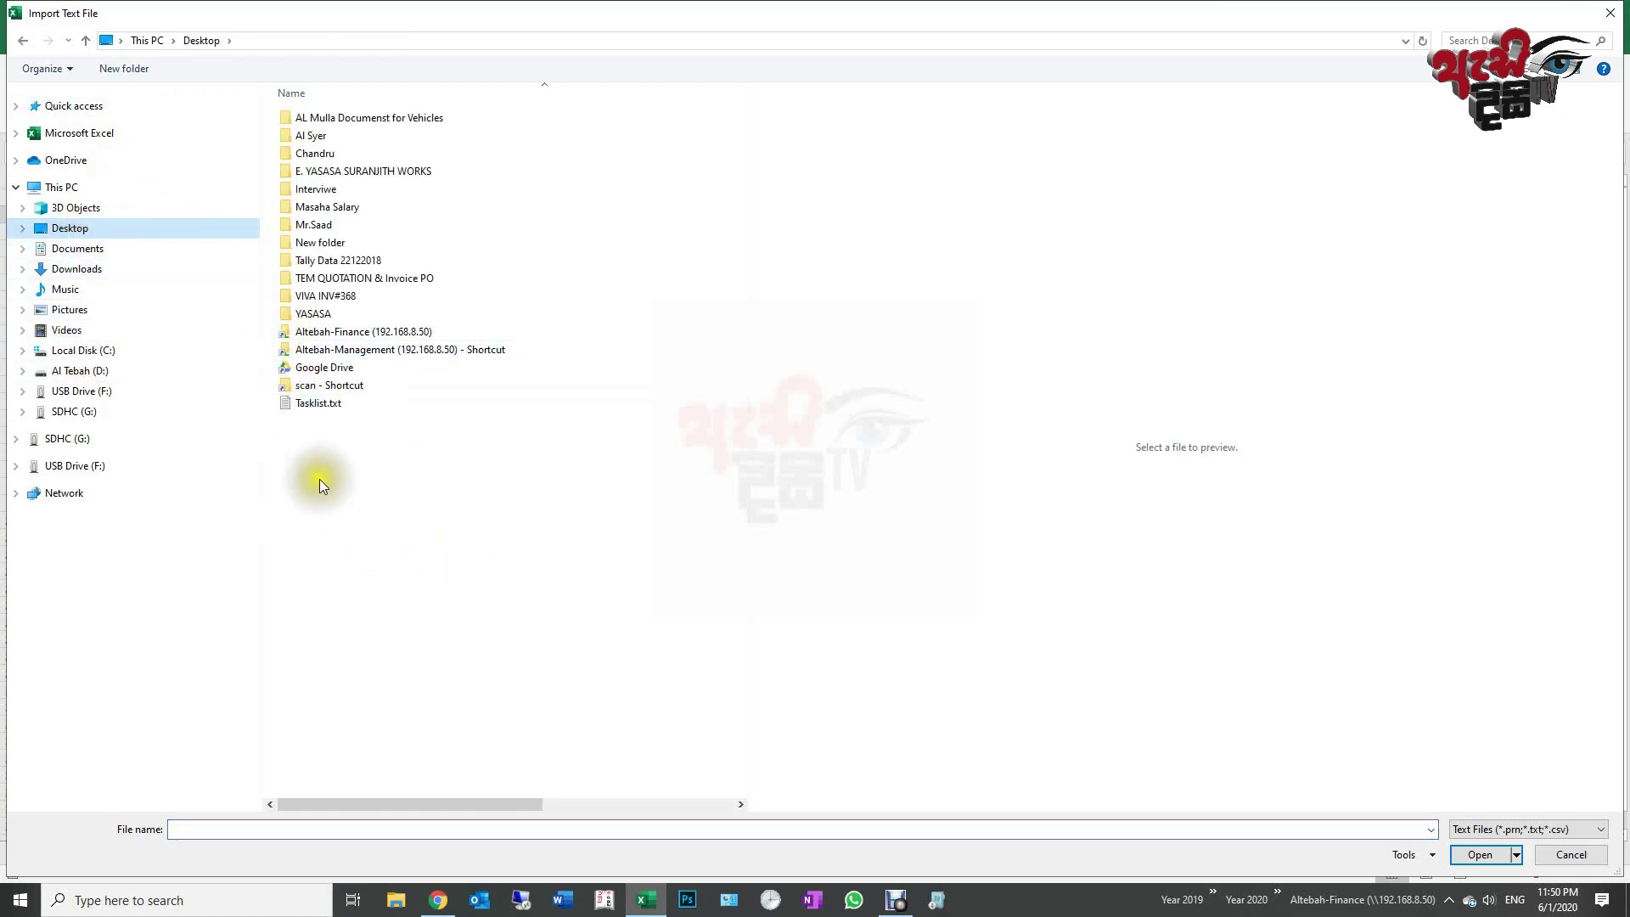
pyautogui.click(325, 405)
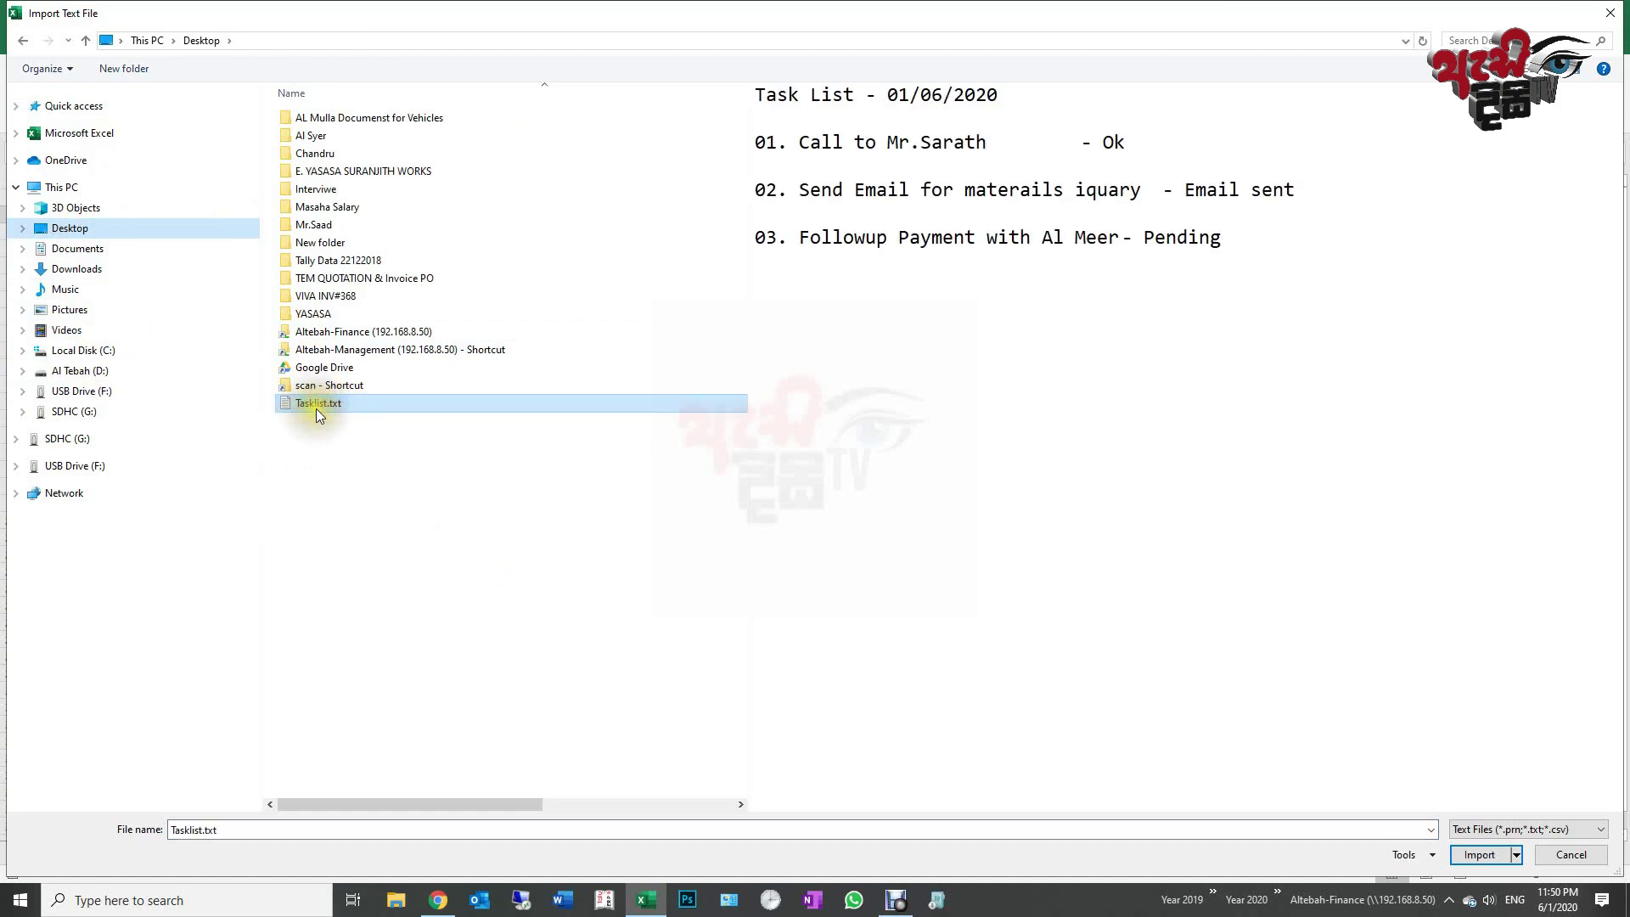
pyautogui.click(732, 505)
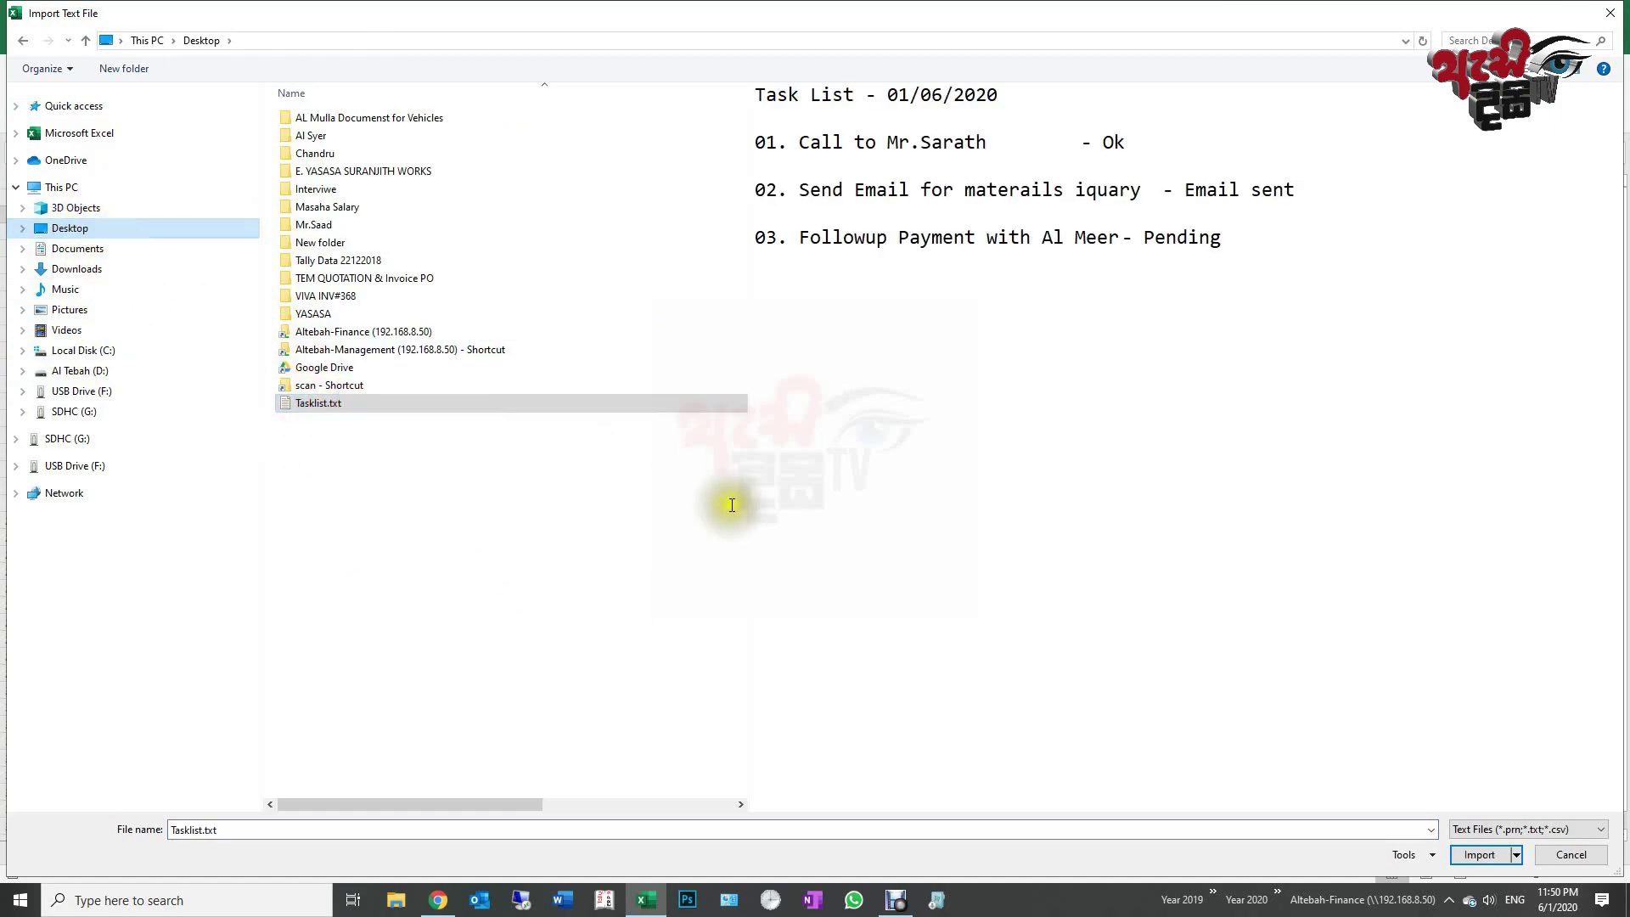
pyautogui.click(1479, 855)
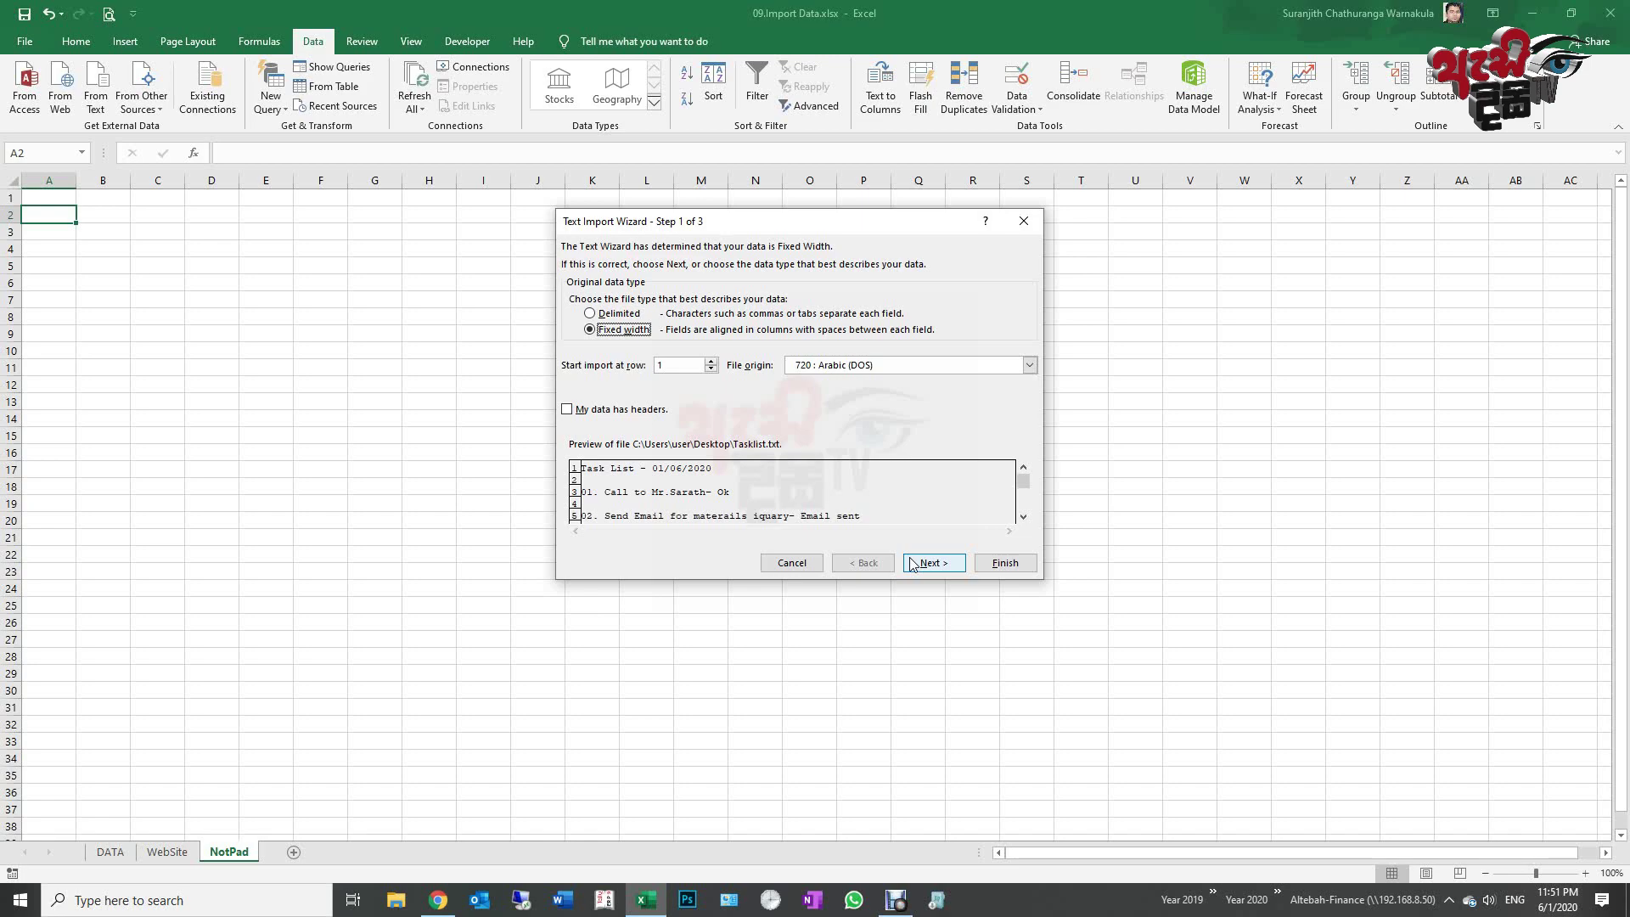
# Step: Define the text import as Delimited, with Tab turned off and a hyphen (-) as the only delimiter
pyautogui.click(601, 314)
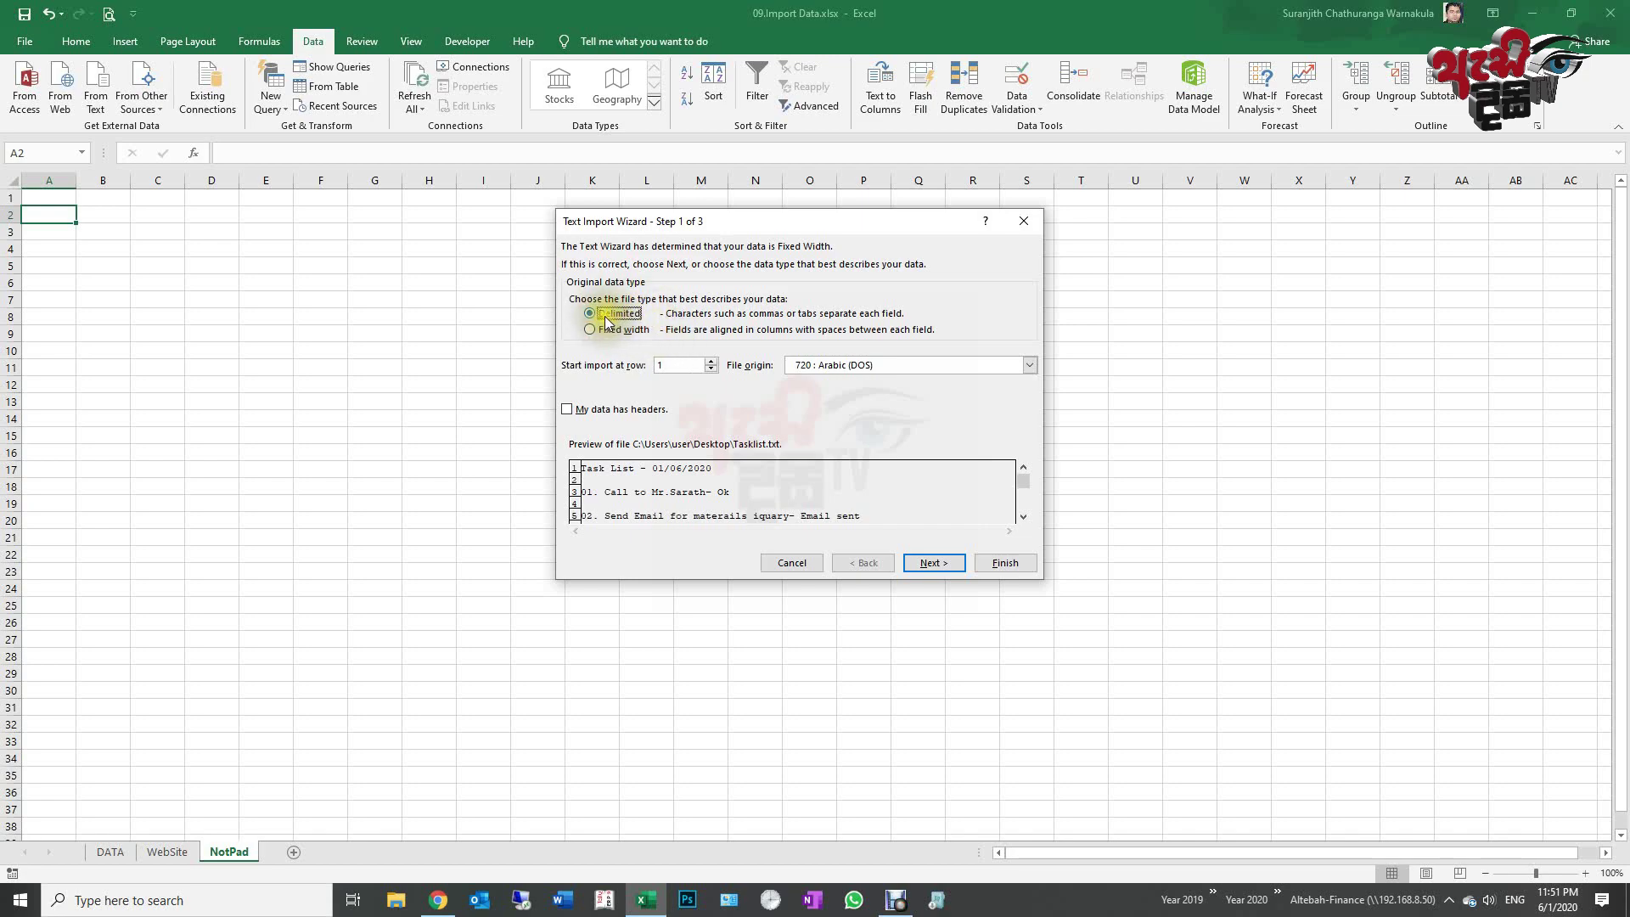
pyautogui.click(930, 563)
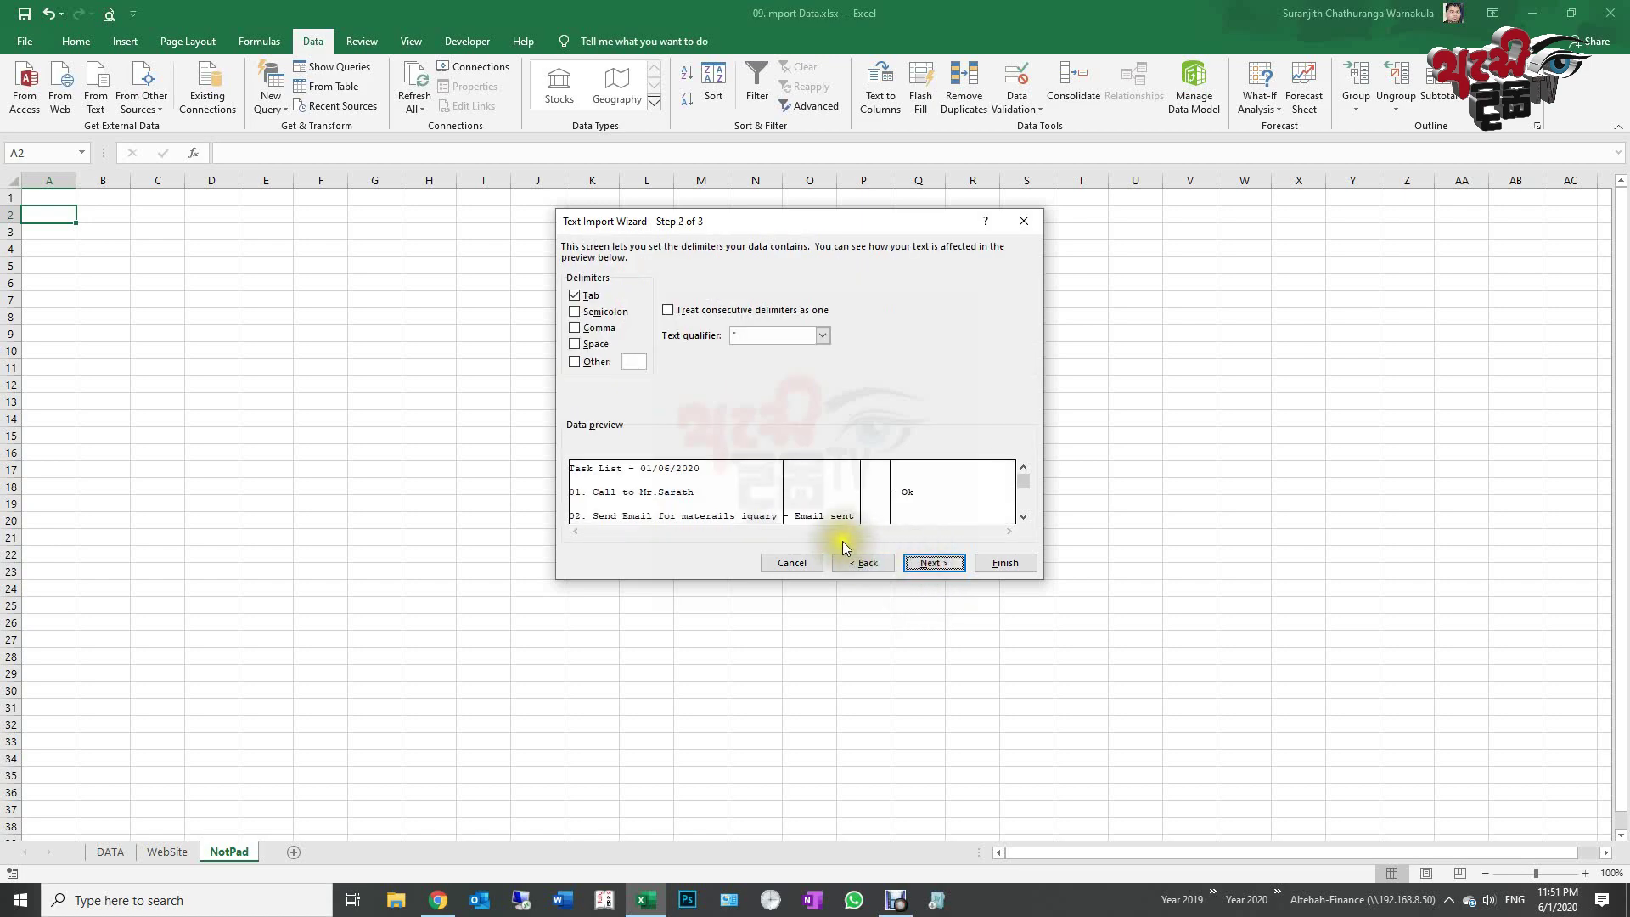
pyautogui.click(573, 297)
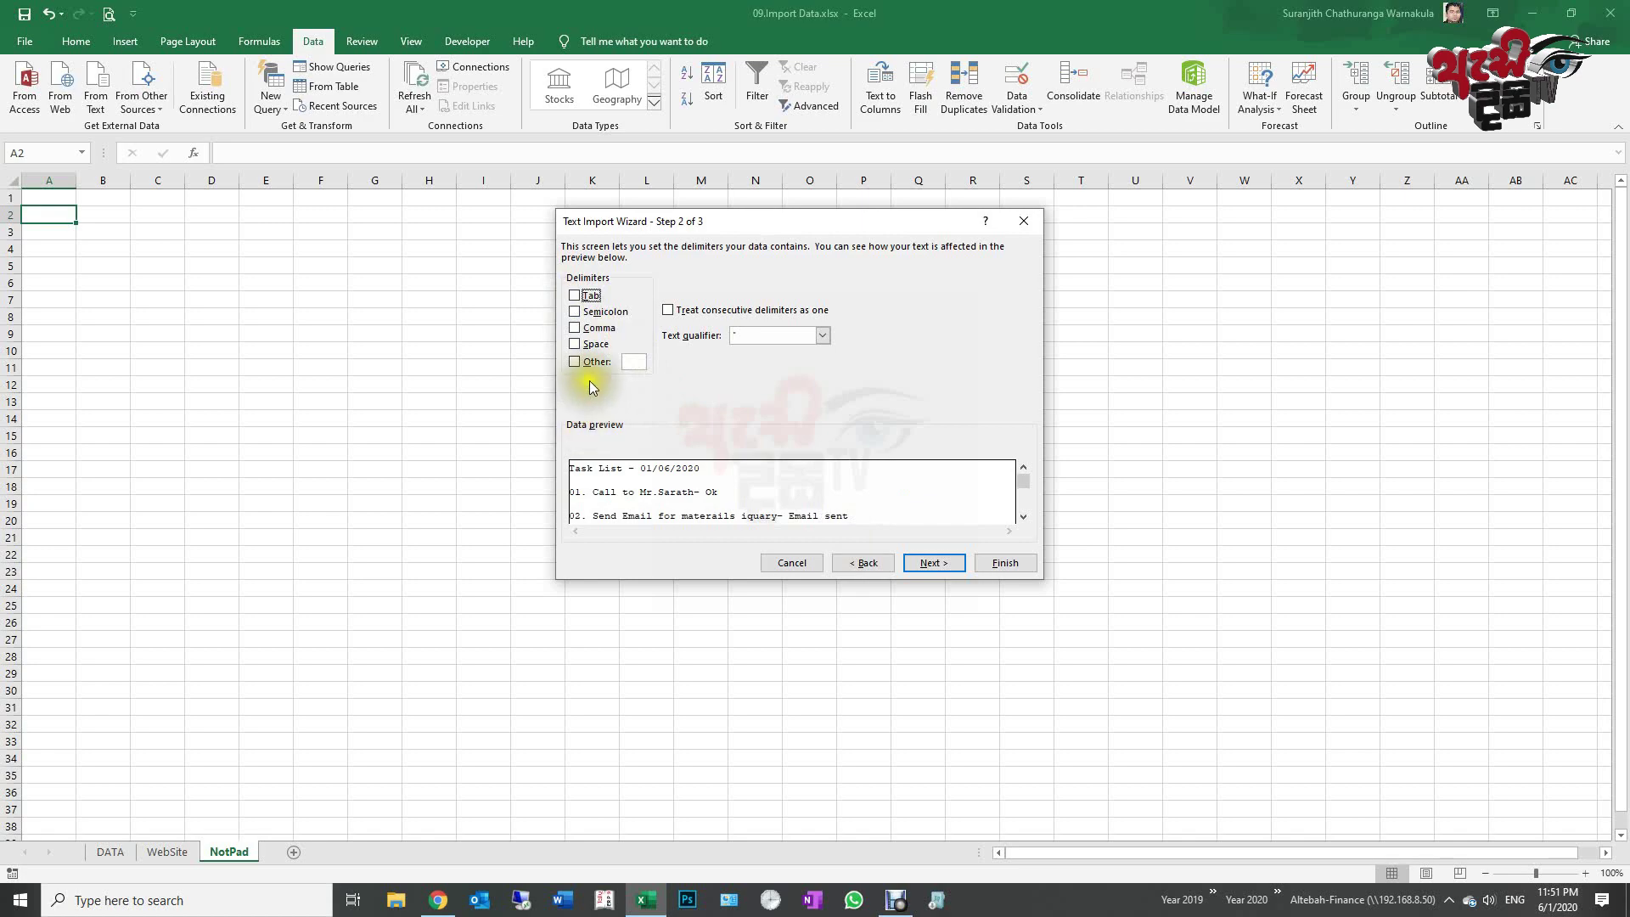
pyautogui.click(576, 362)
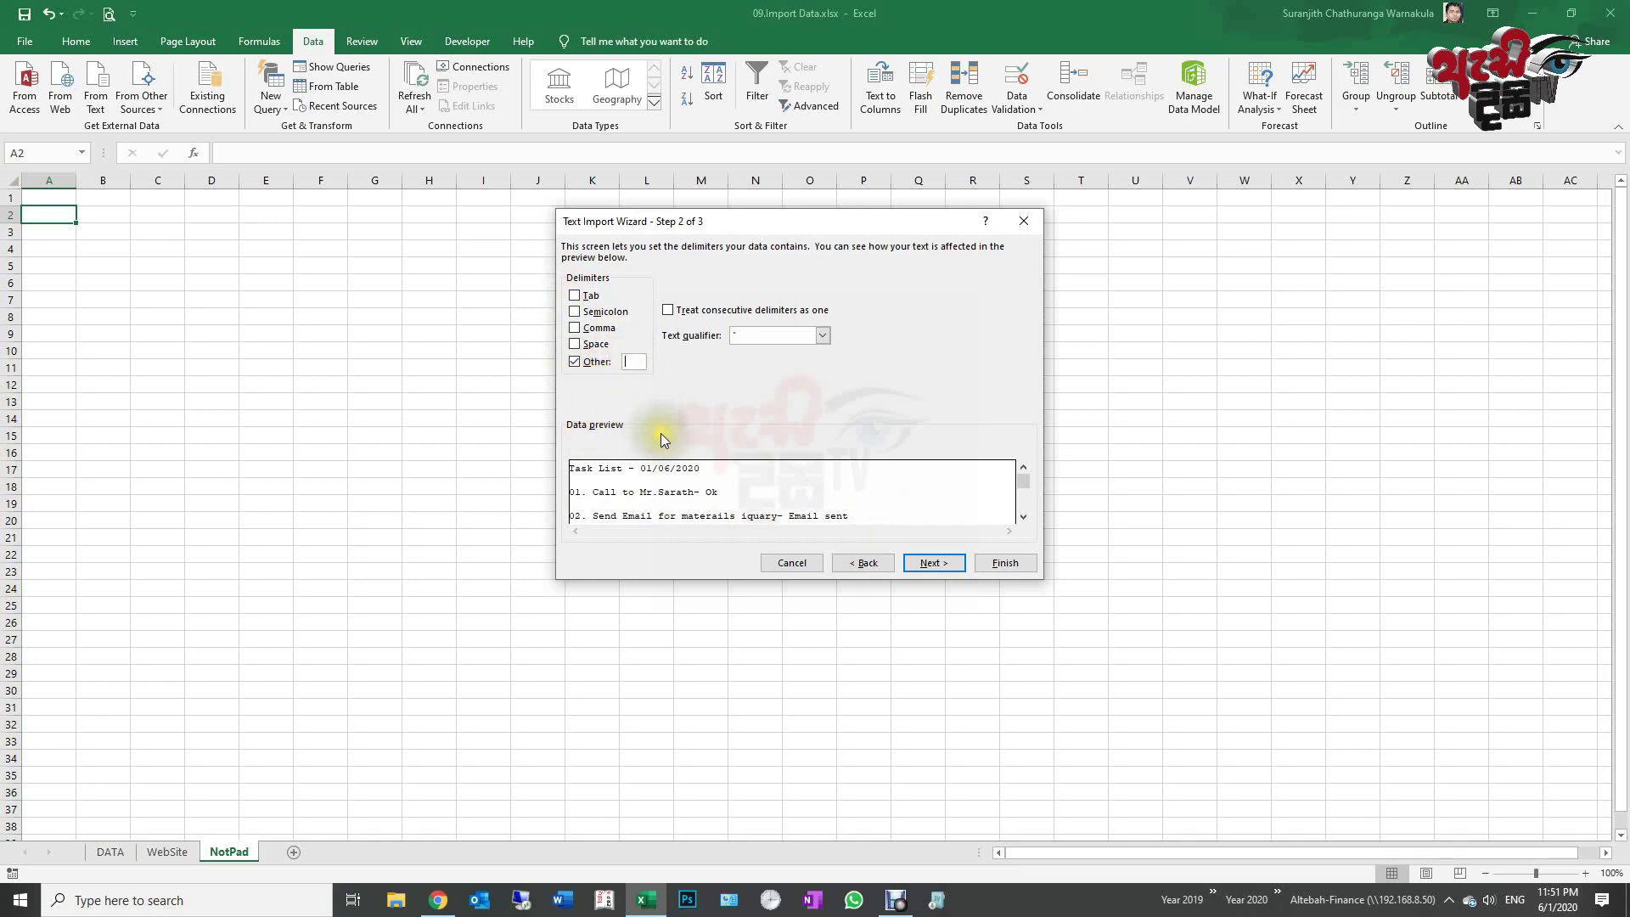
pyautogui.write('-')
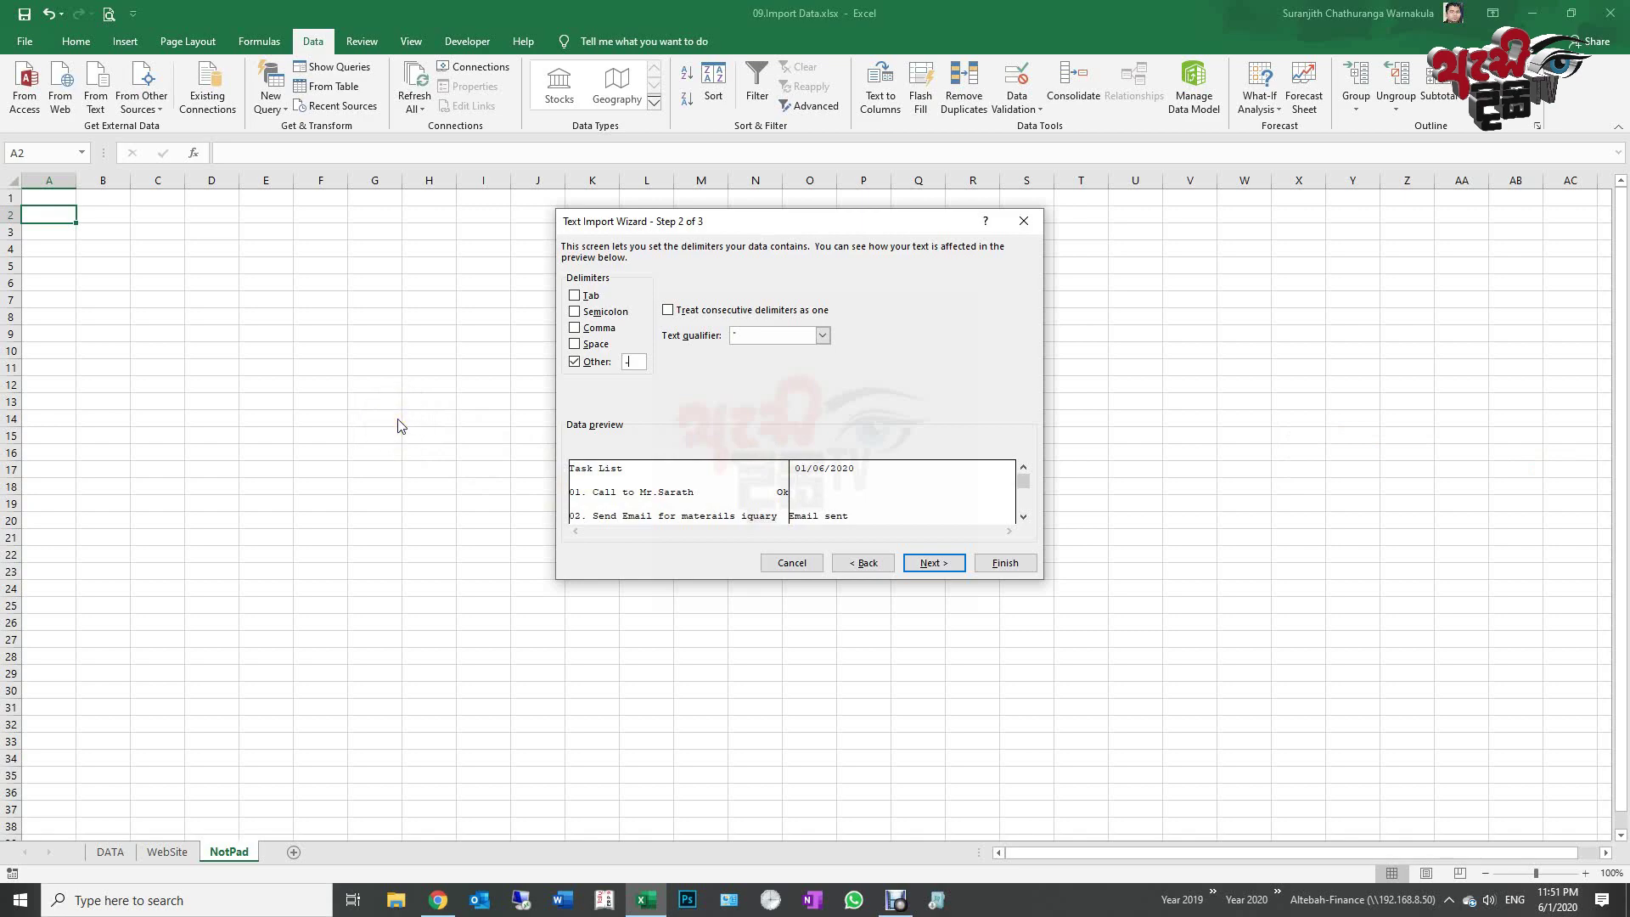
# Step: Finish the text import with the General column format and place the data on the NotPad sheet from A2
pyautogui.click(930, 564)
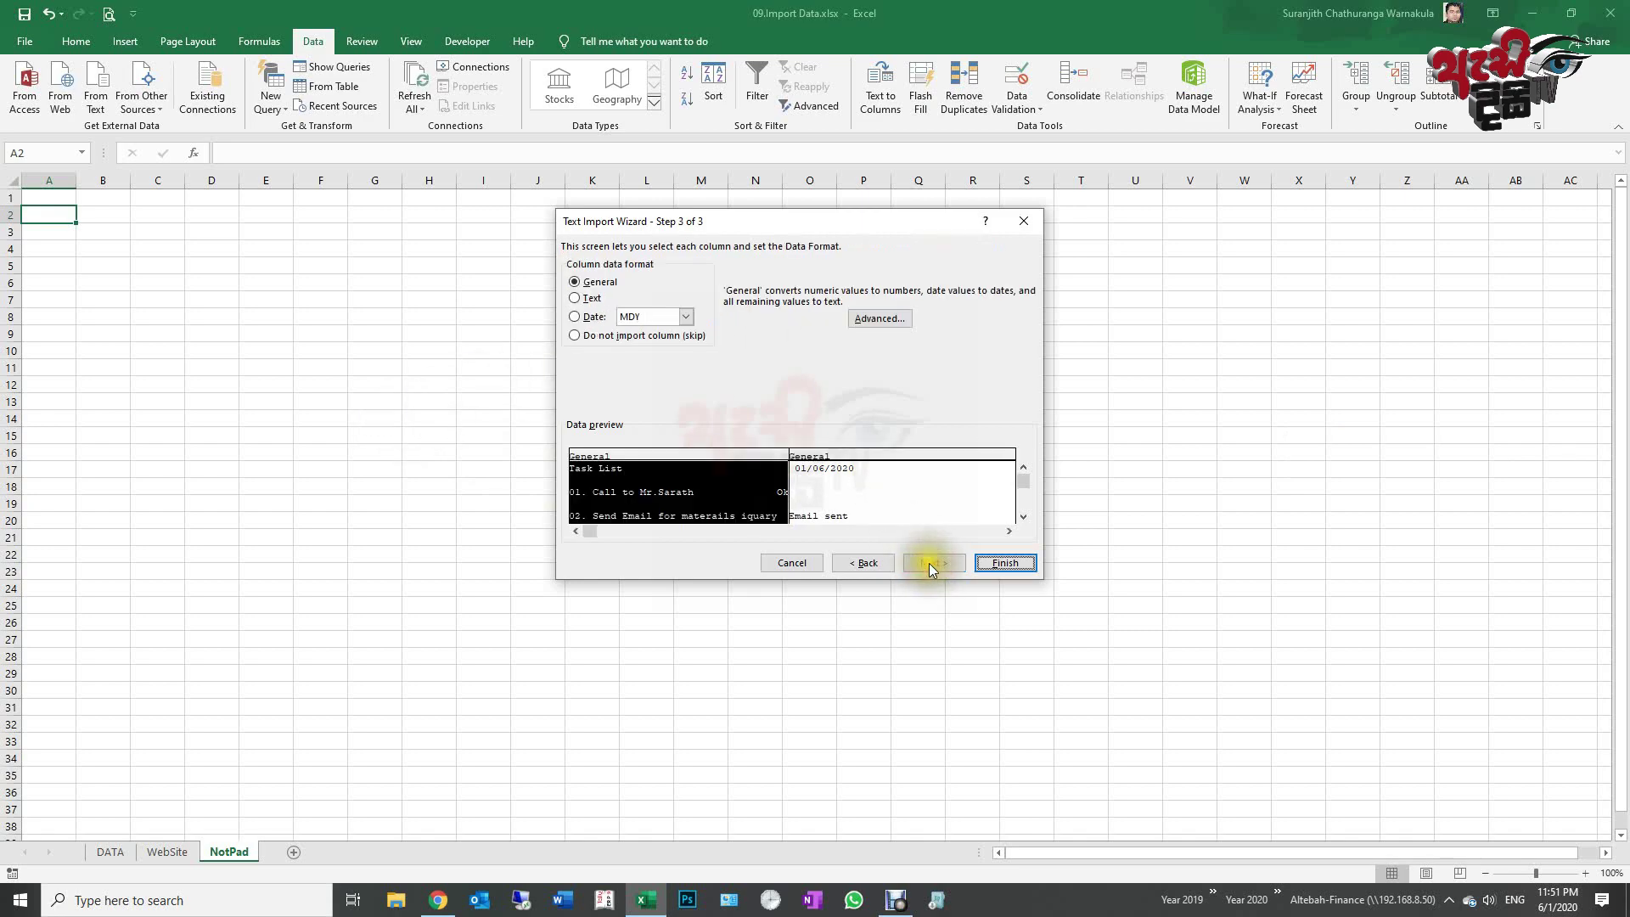
pyautogui.click(991, 564)
pyautogui.click(822, 493)
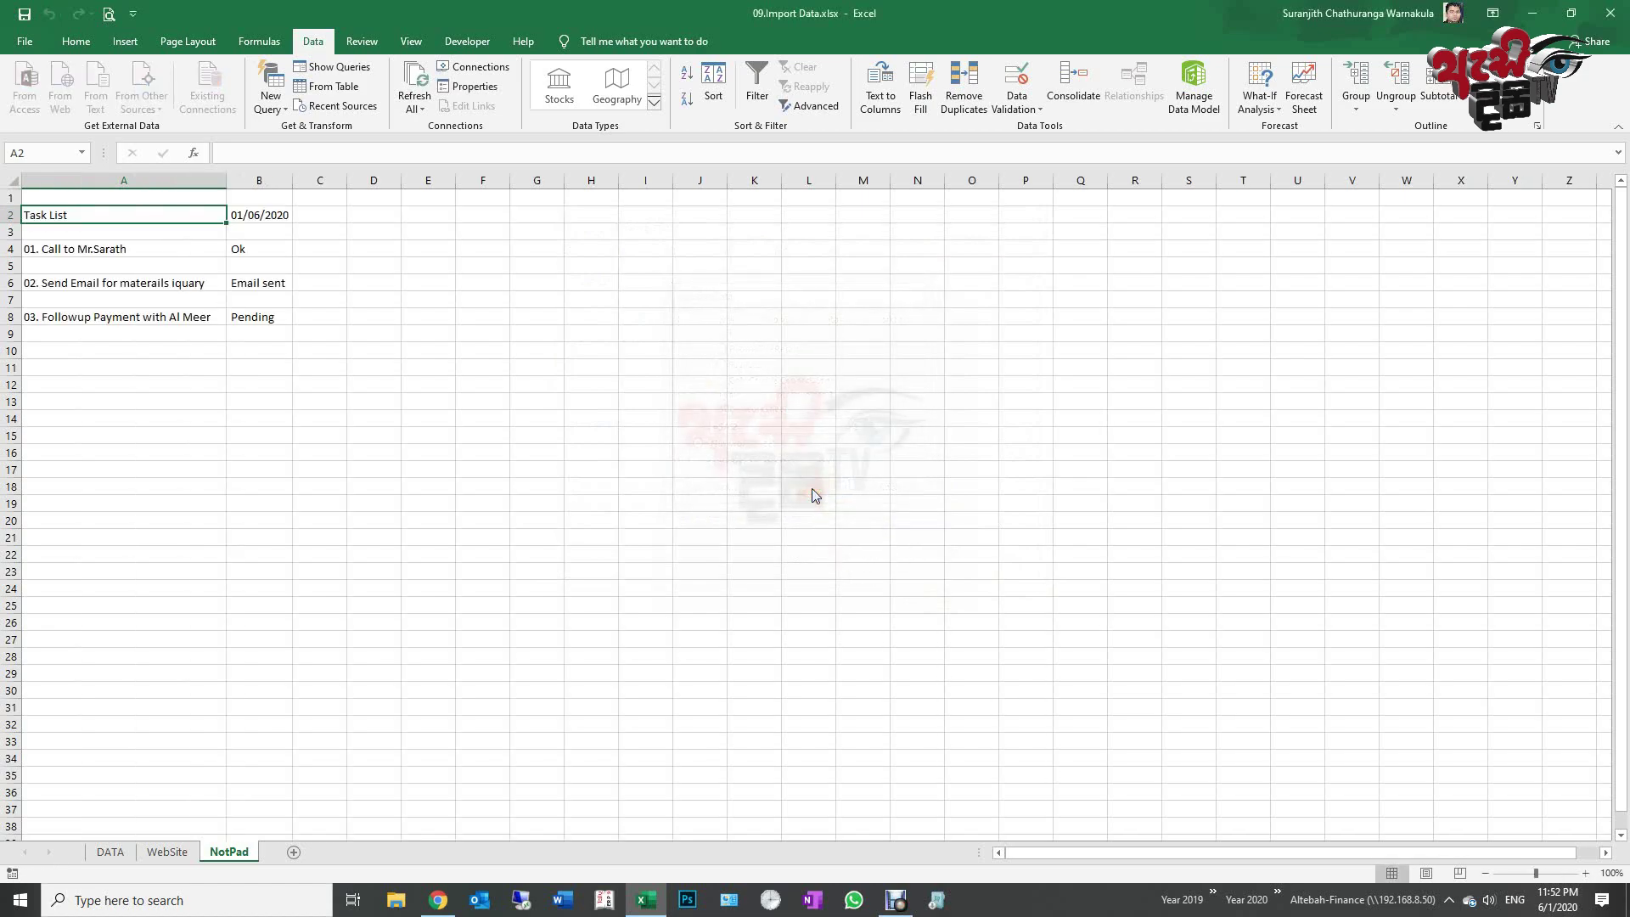
# Step: Review the imported task list in A2:B8 of the NotPad sheet
pyautogui.click(536, 407)
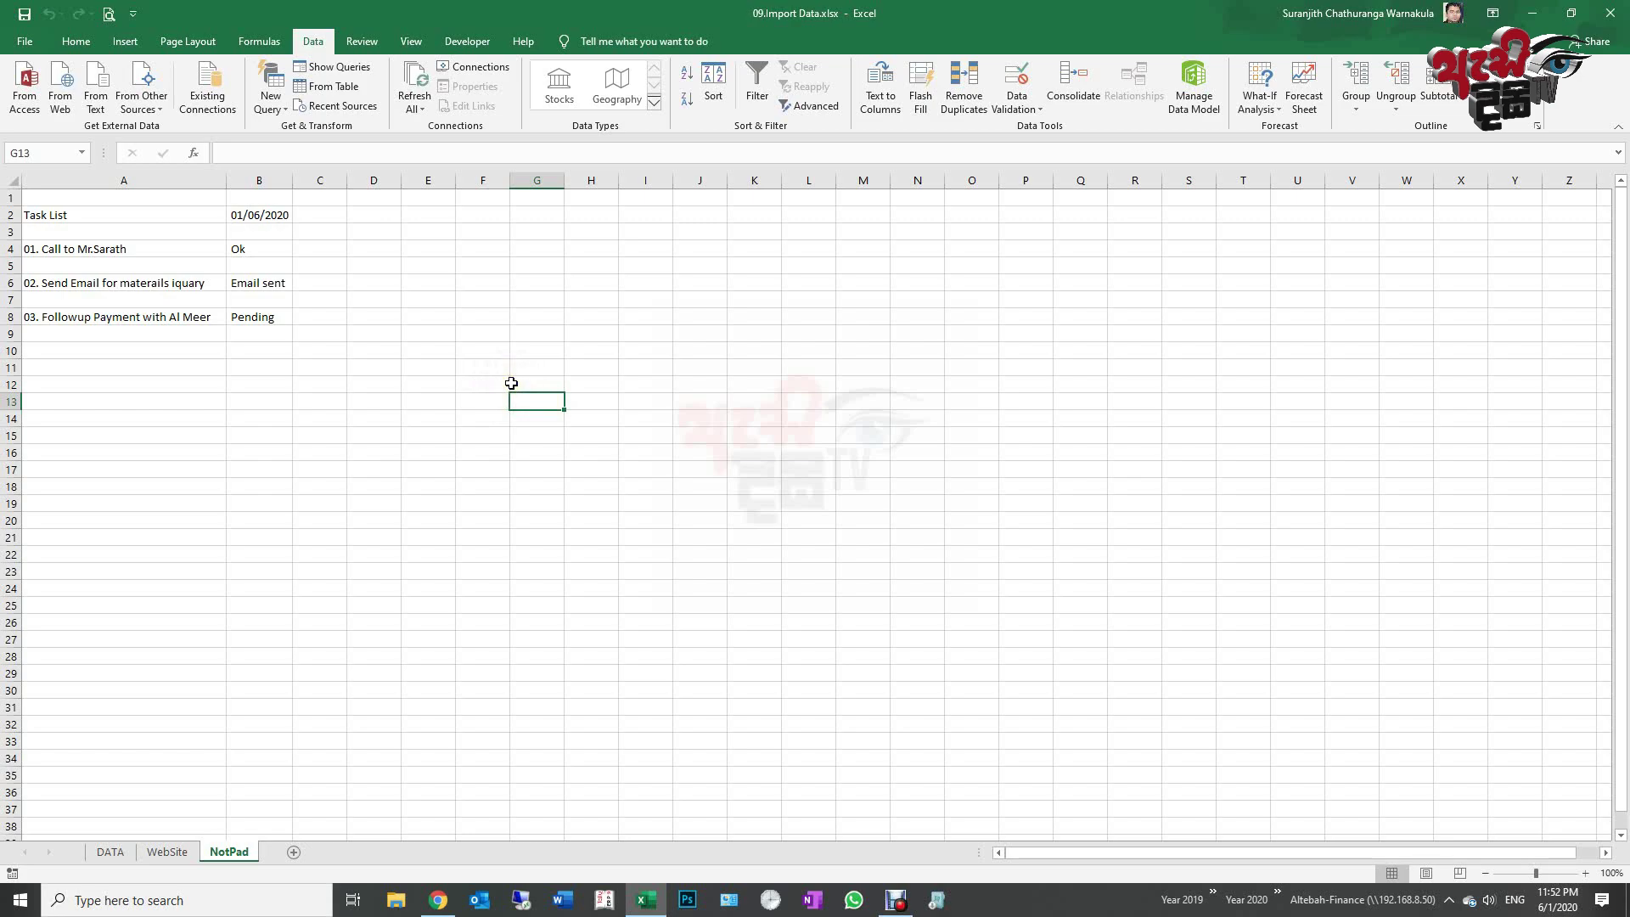
pyautogui.moveTo(34, 214); pyautogui.dragTo(284, 320)
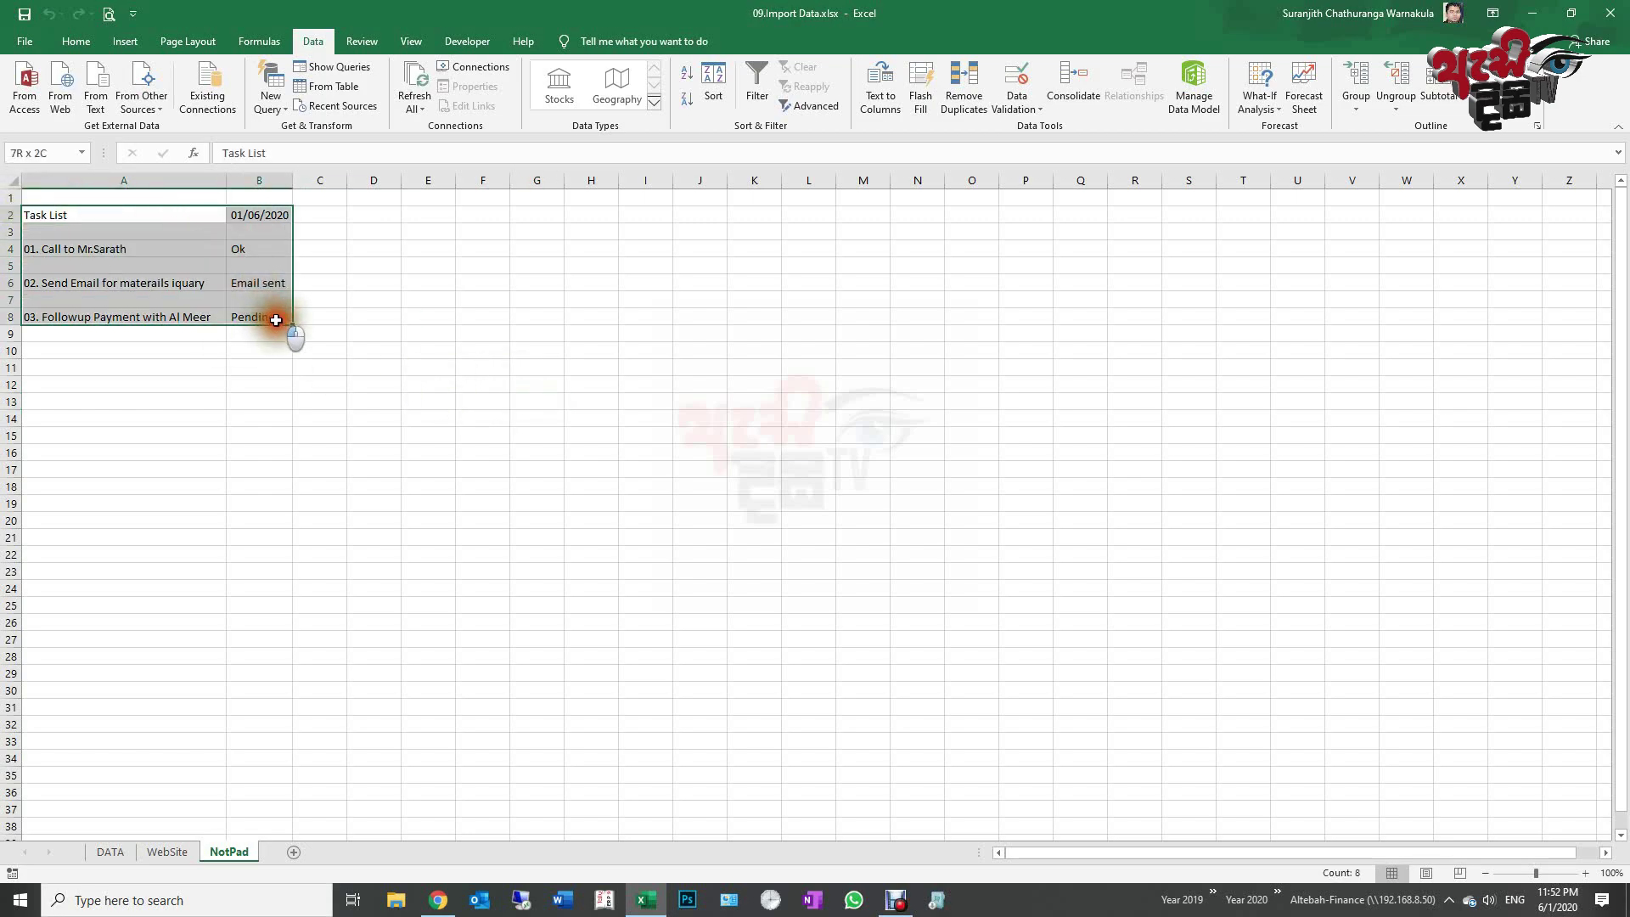
pyautogui.click(411, 382)
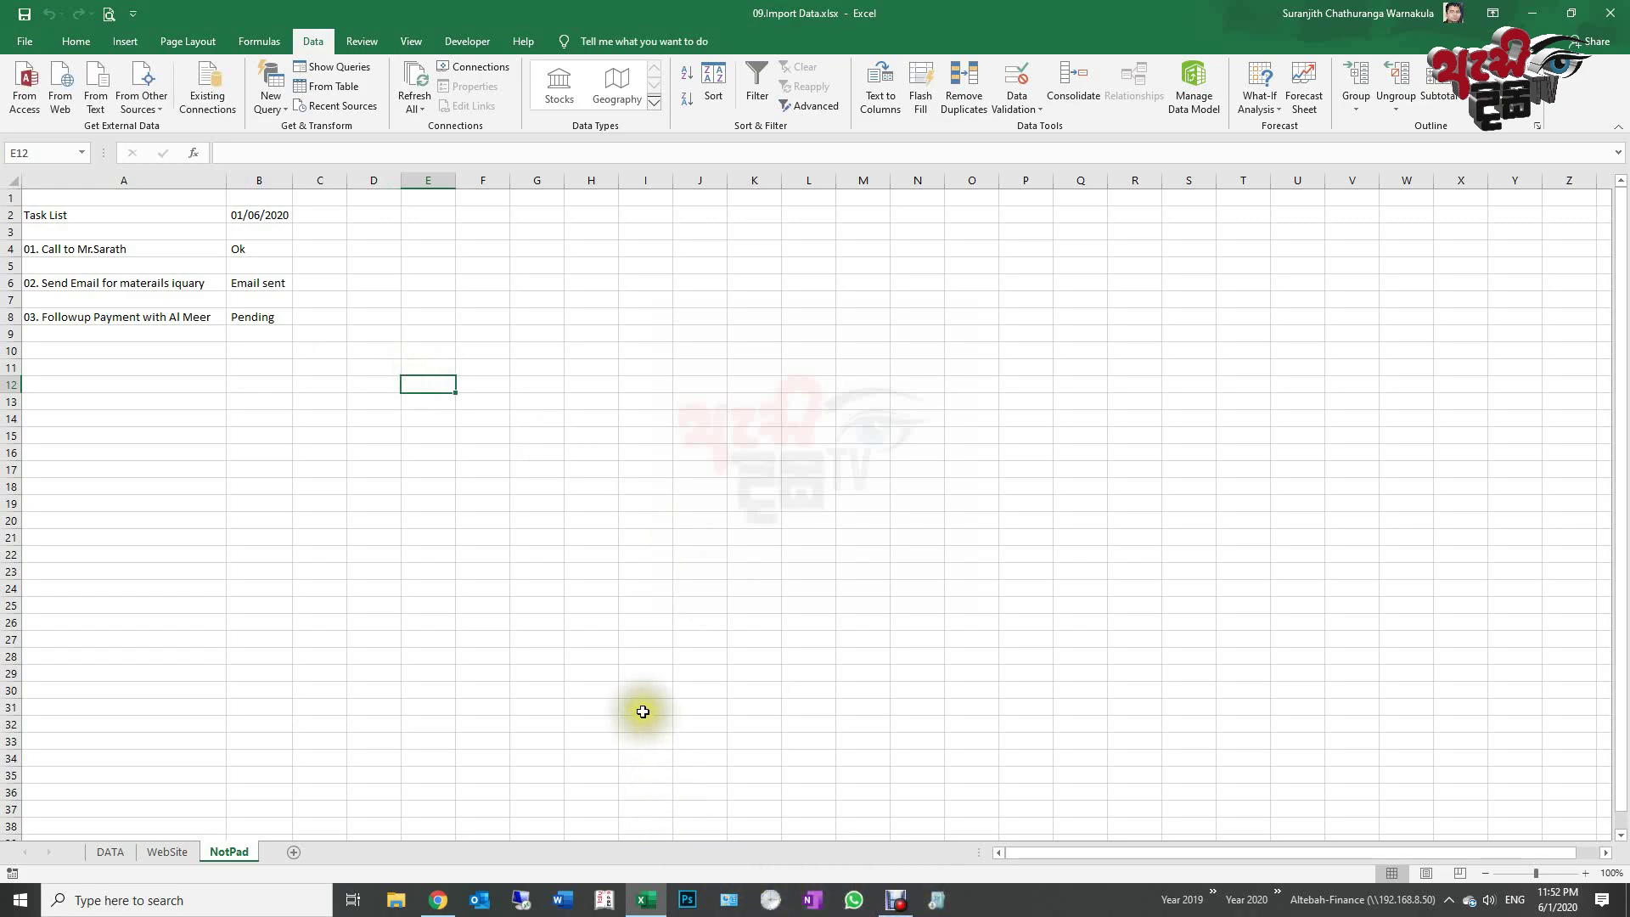
# Step: Open Tasklist.txt from the desktop and return to Excel to check the task statuses in column B
pyautogui.click(1533, 12)
pyautogui.doubleClick(1389, 374)
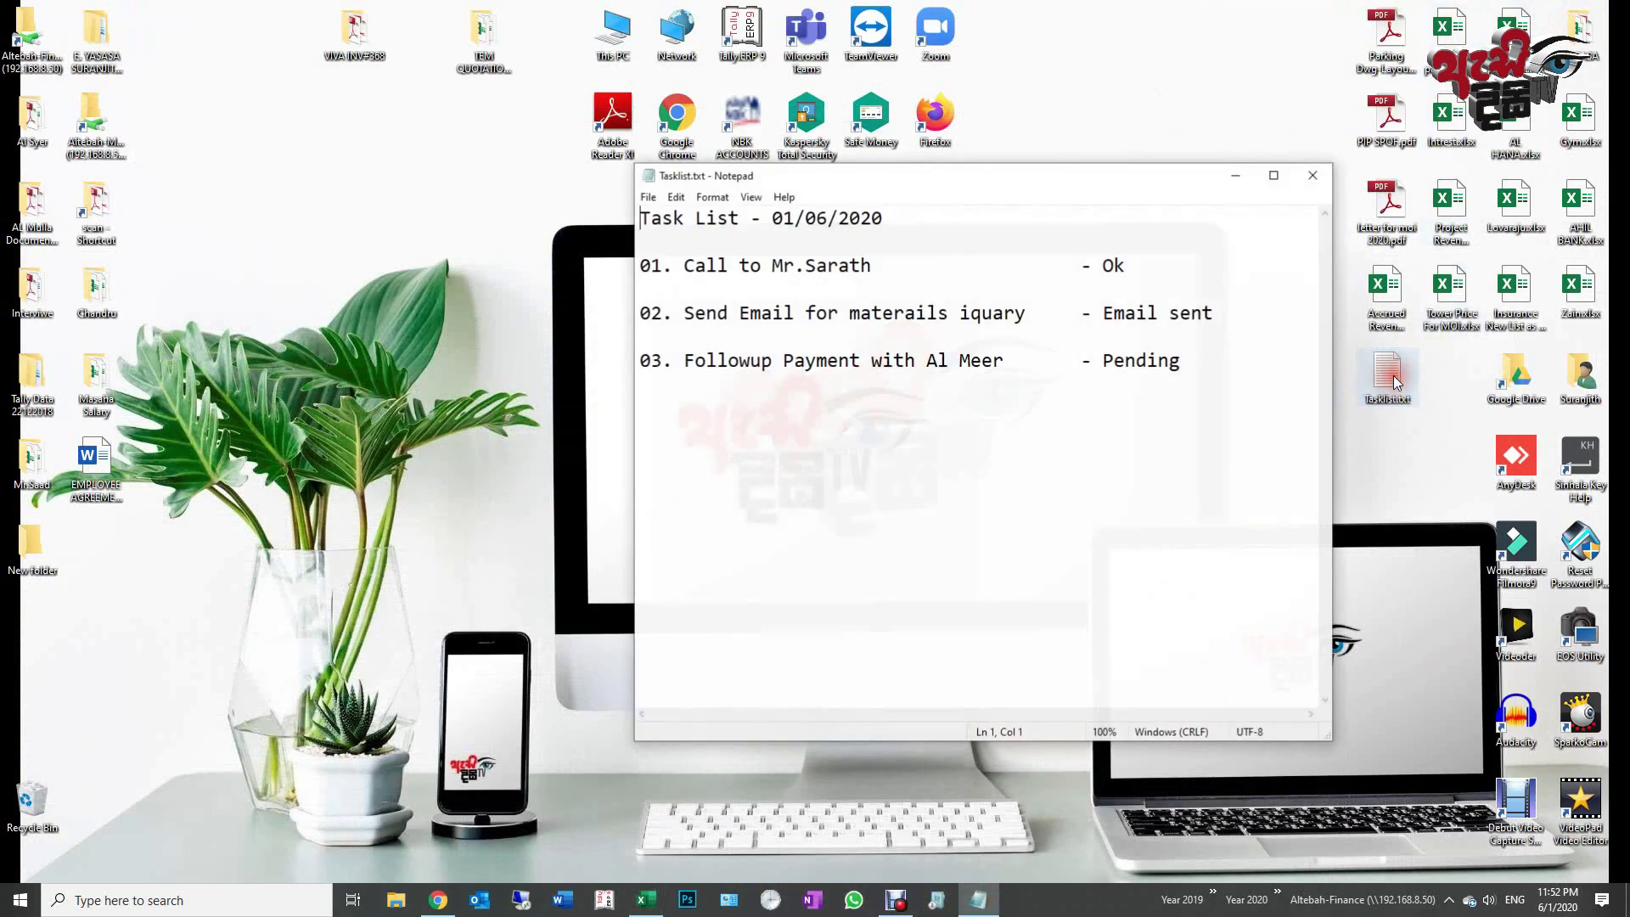
pyautogui.click(645, 899)
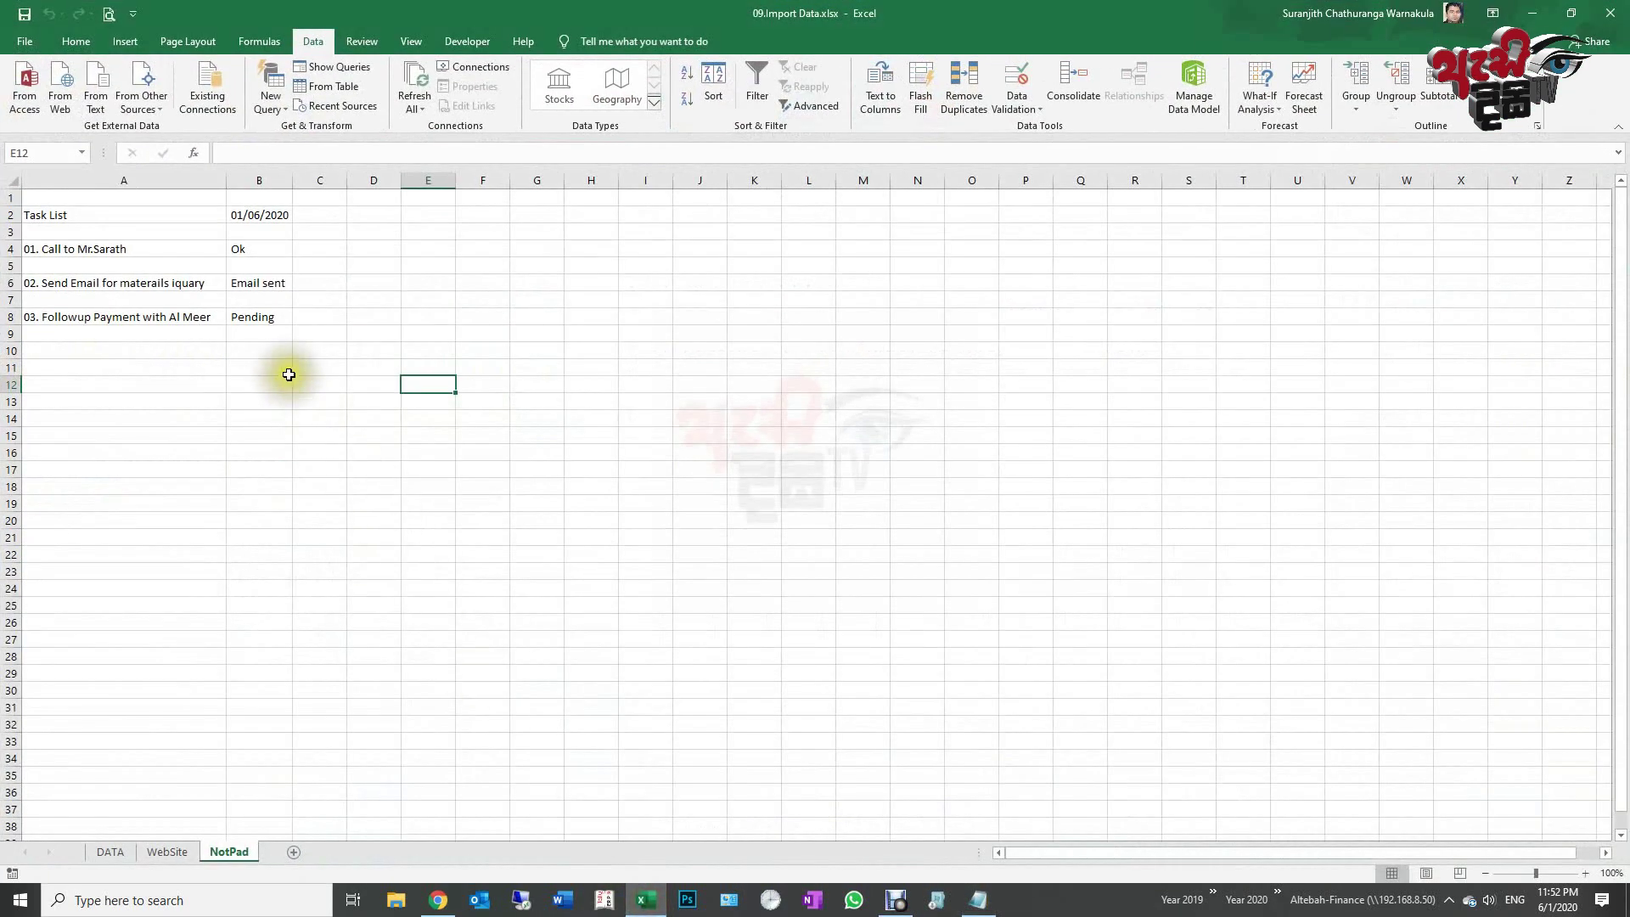
pyautogui.click(270, 249)
pyautogui.click(267, 283)
pyautogui.click(258, 331)
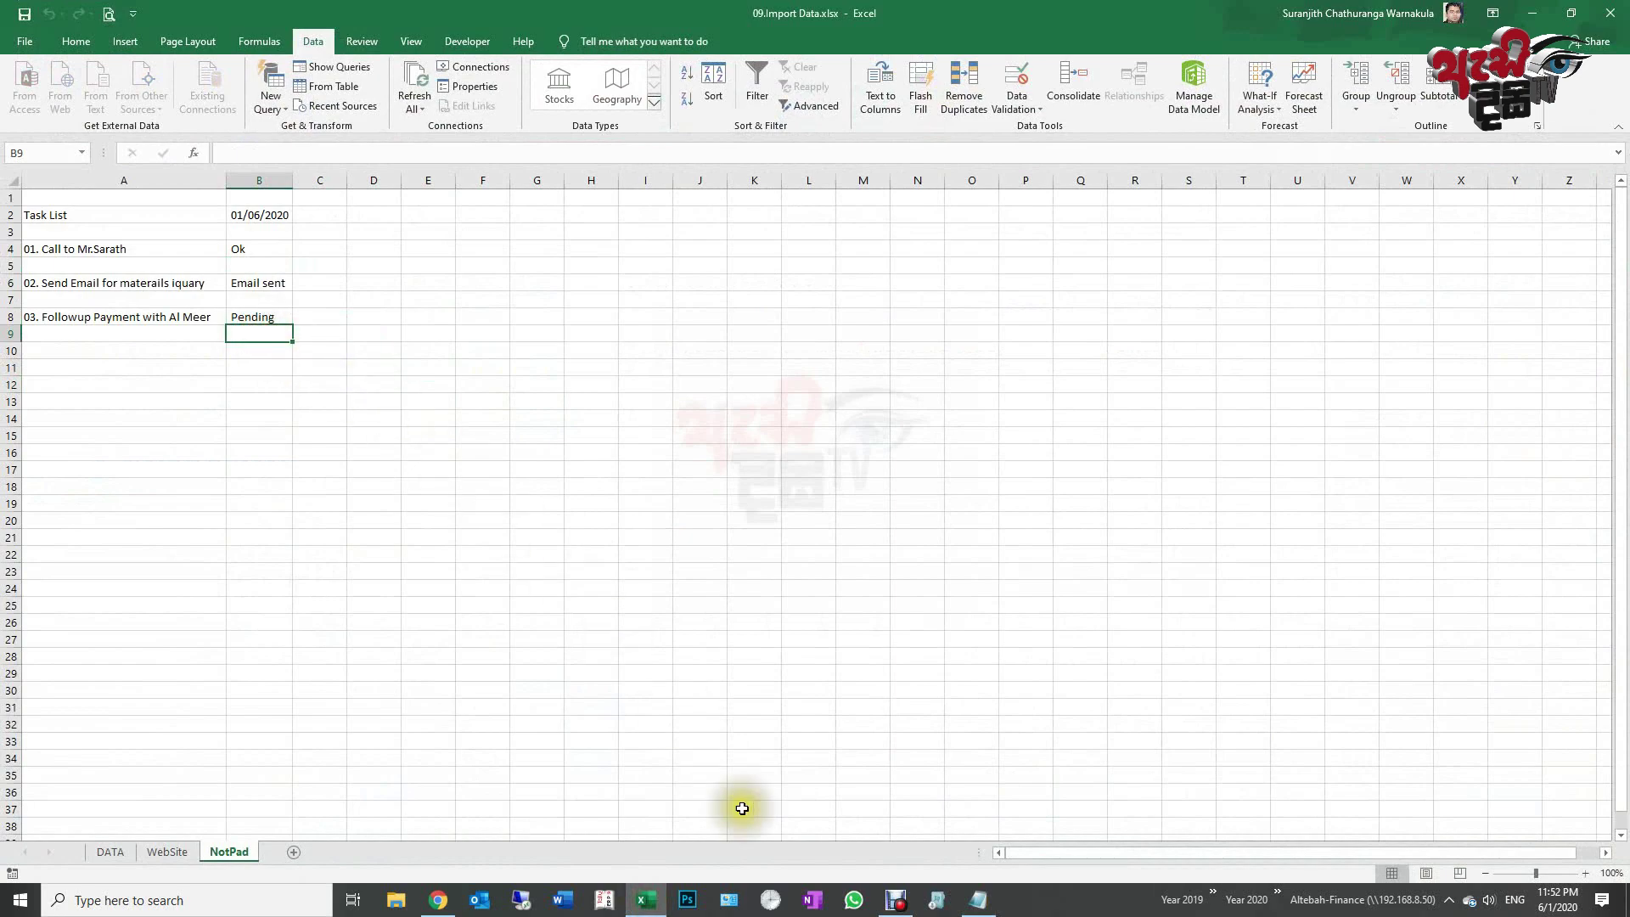
# Step: Switch to Notepad and replace the status of task 01 in Tasklist.txt with Done
pyautogui.click(978, 899)
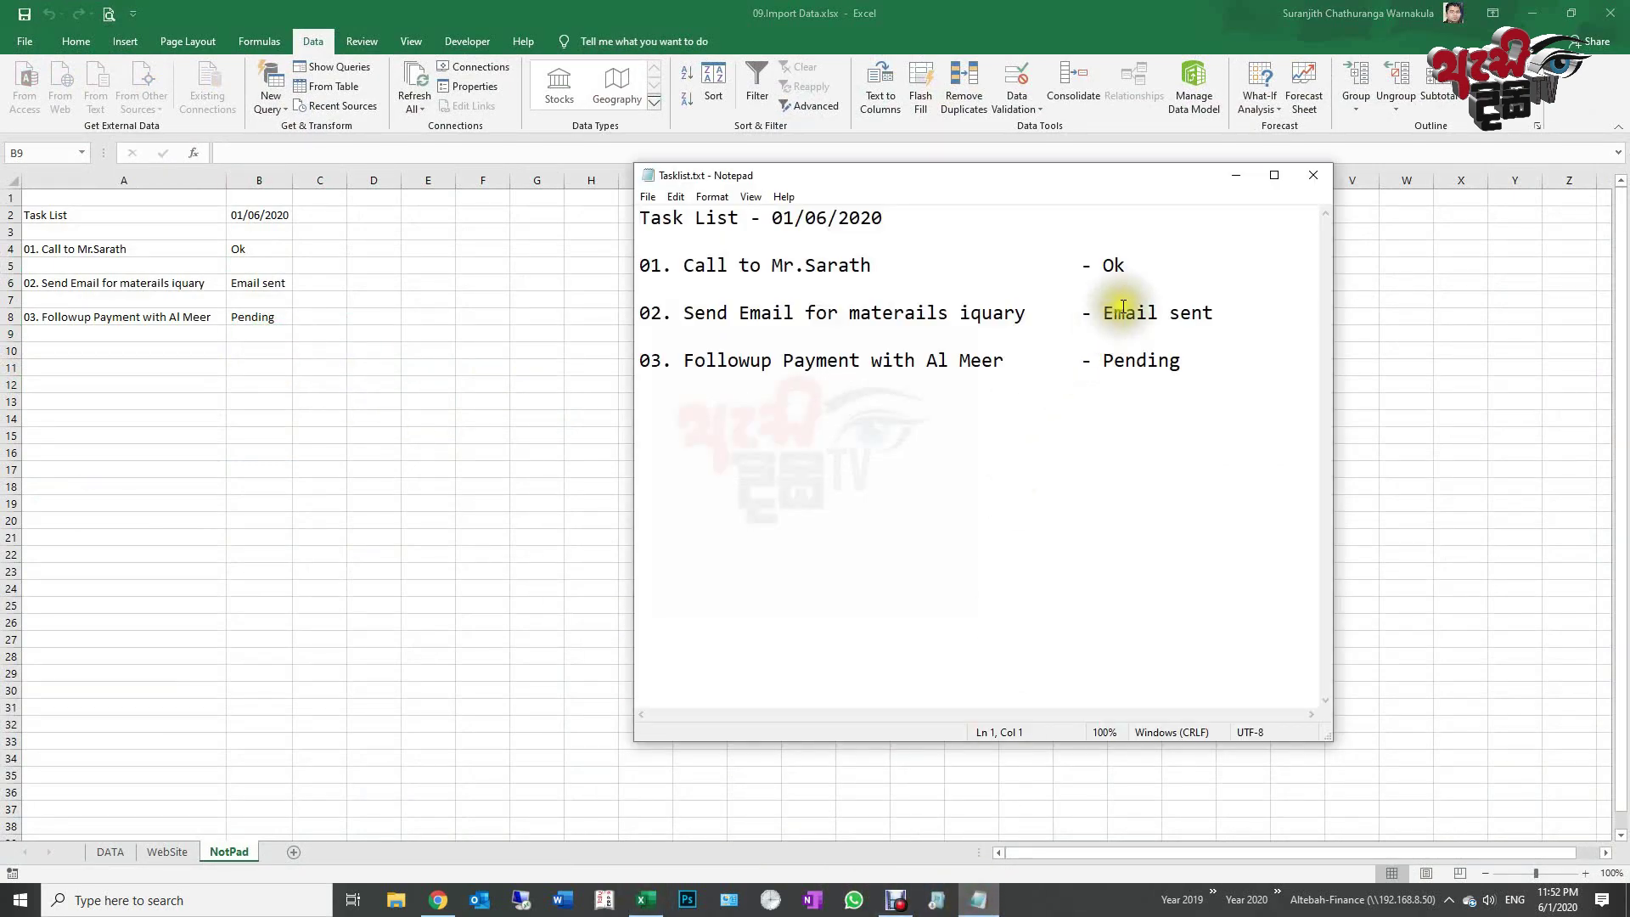
pyautogui.click(1129, 266)
pyautogui.press('BackSpace')
pyautogui.press('BackSpace')
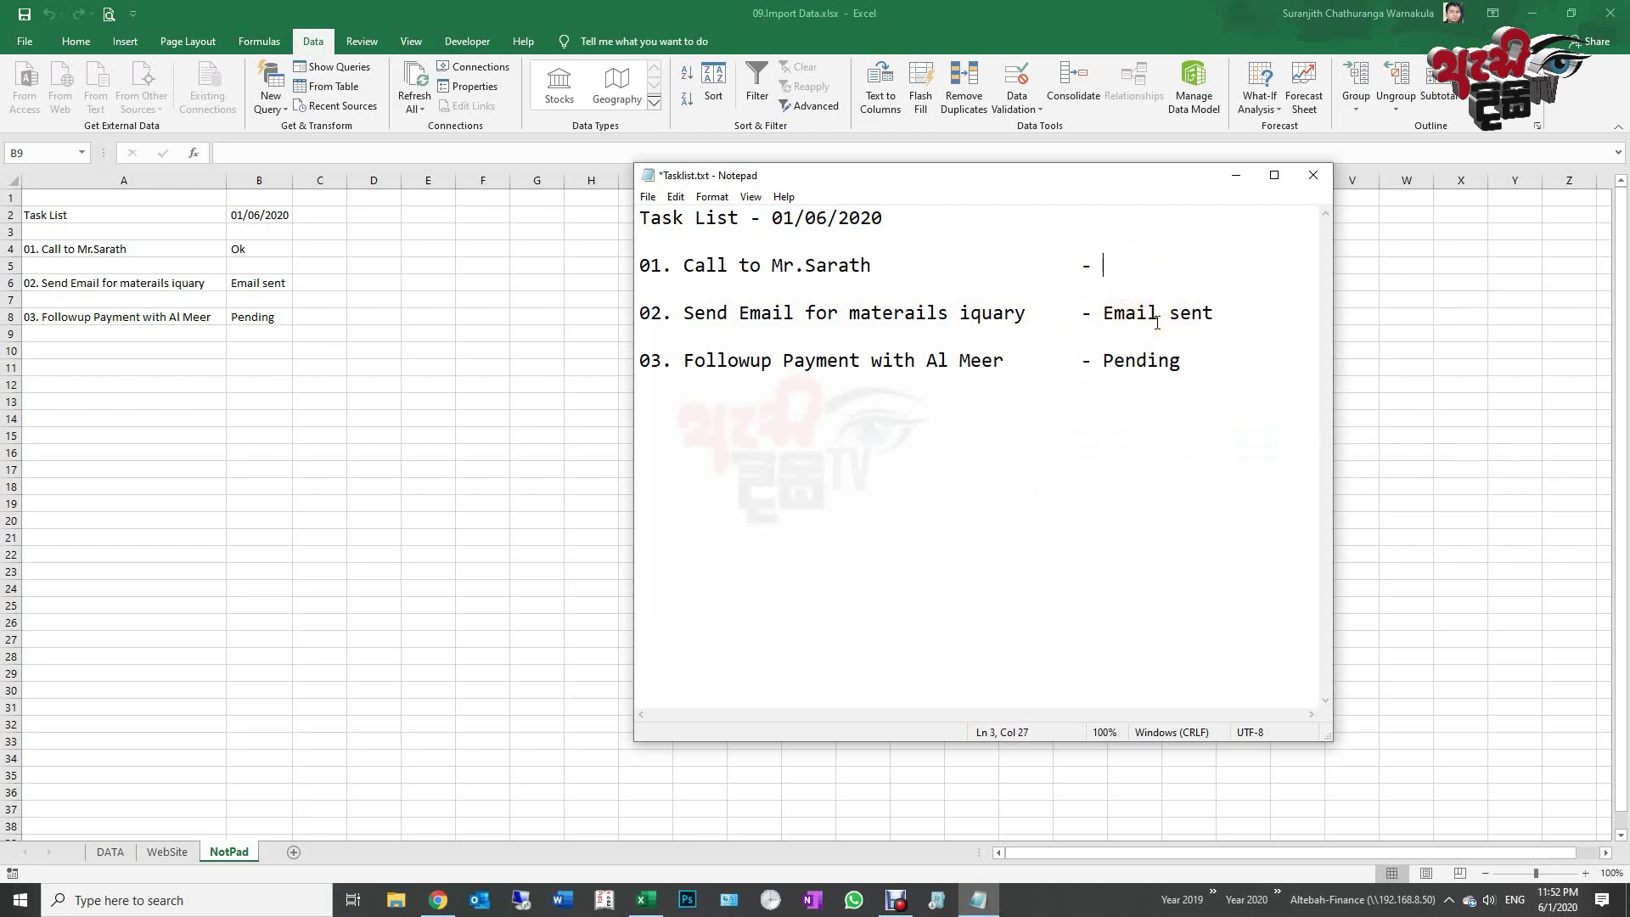
pyautogui.write('Done')
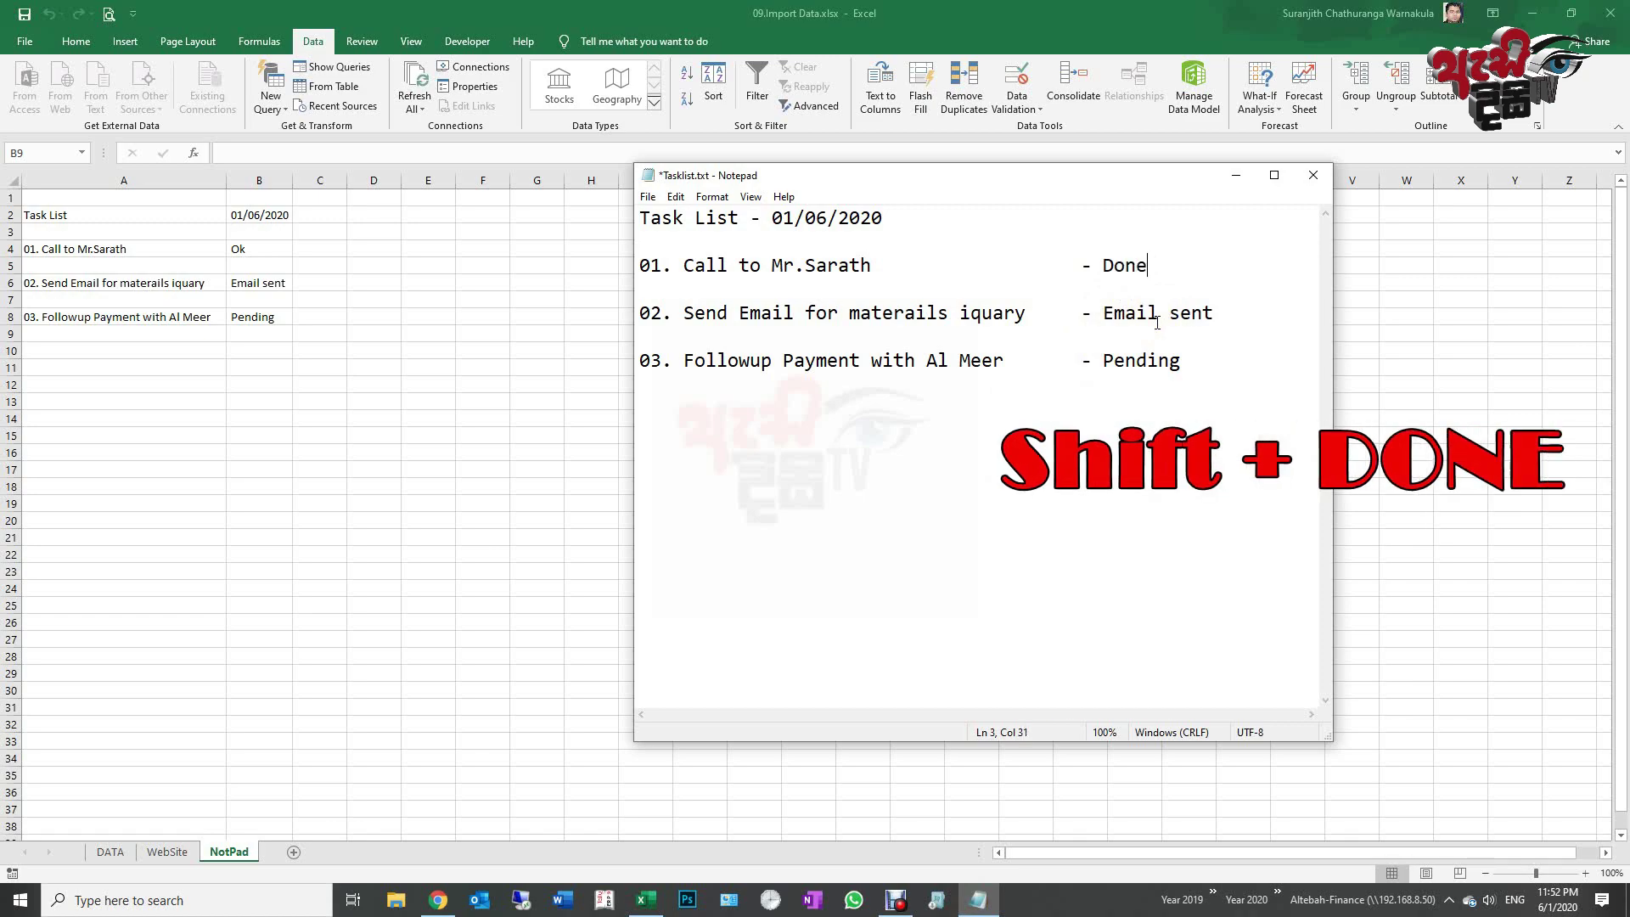
# Step: Append "(Call Again 02of Jun)" after Done in the status of task 01 in Tasklist.txt
pyautogui.write(' (')
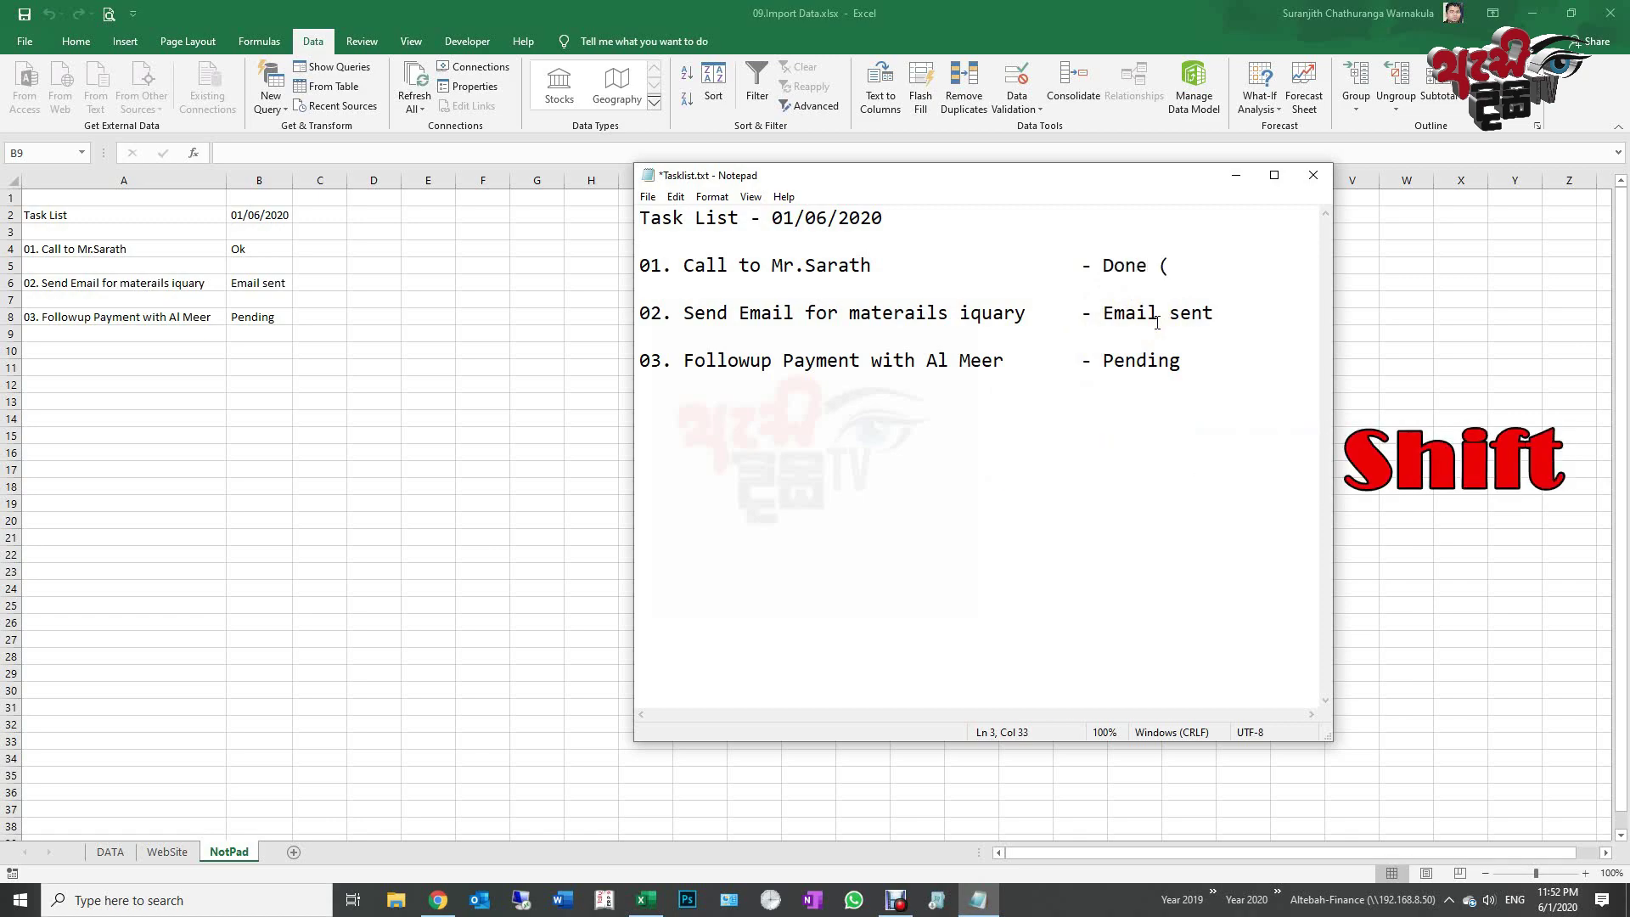
pyautogui.write('Call Again')
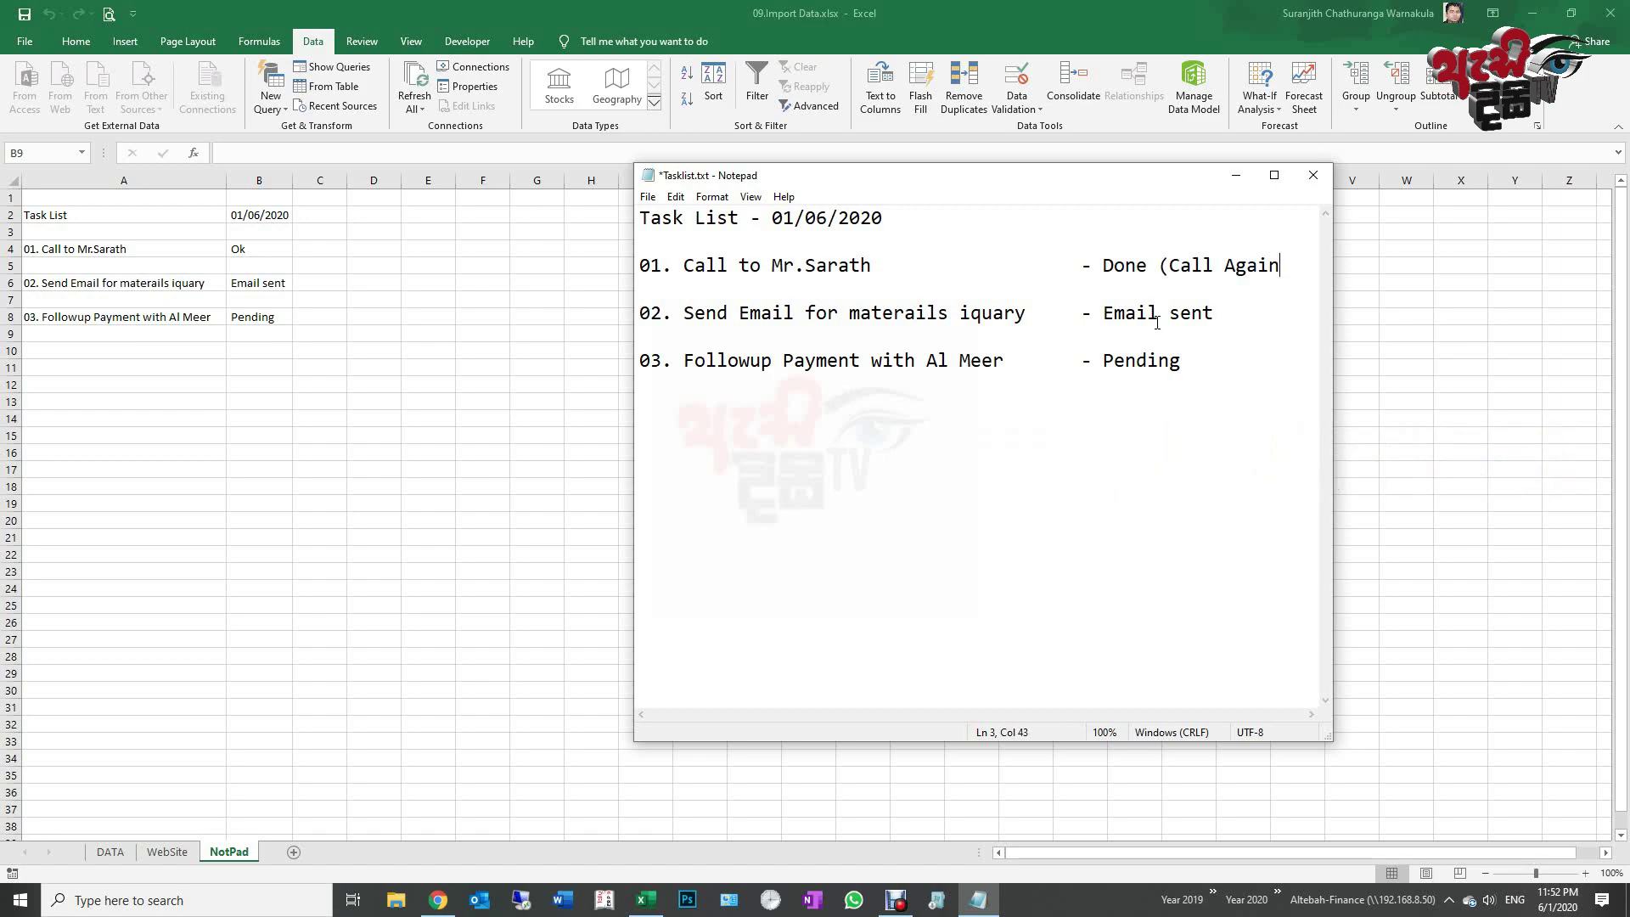
pyautogui.write('0')
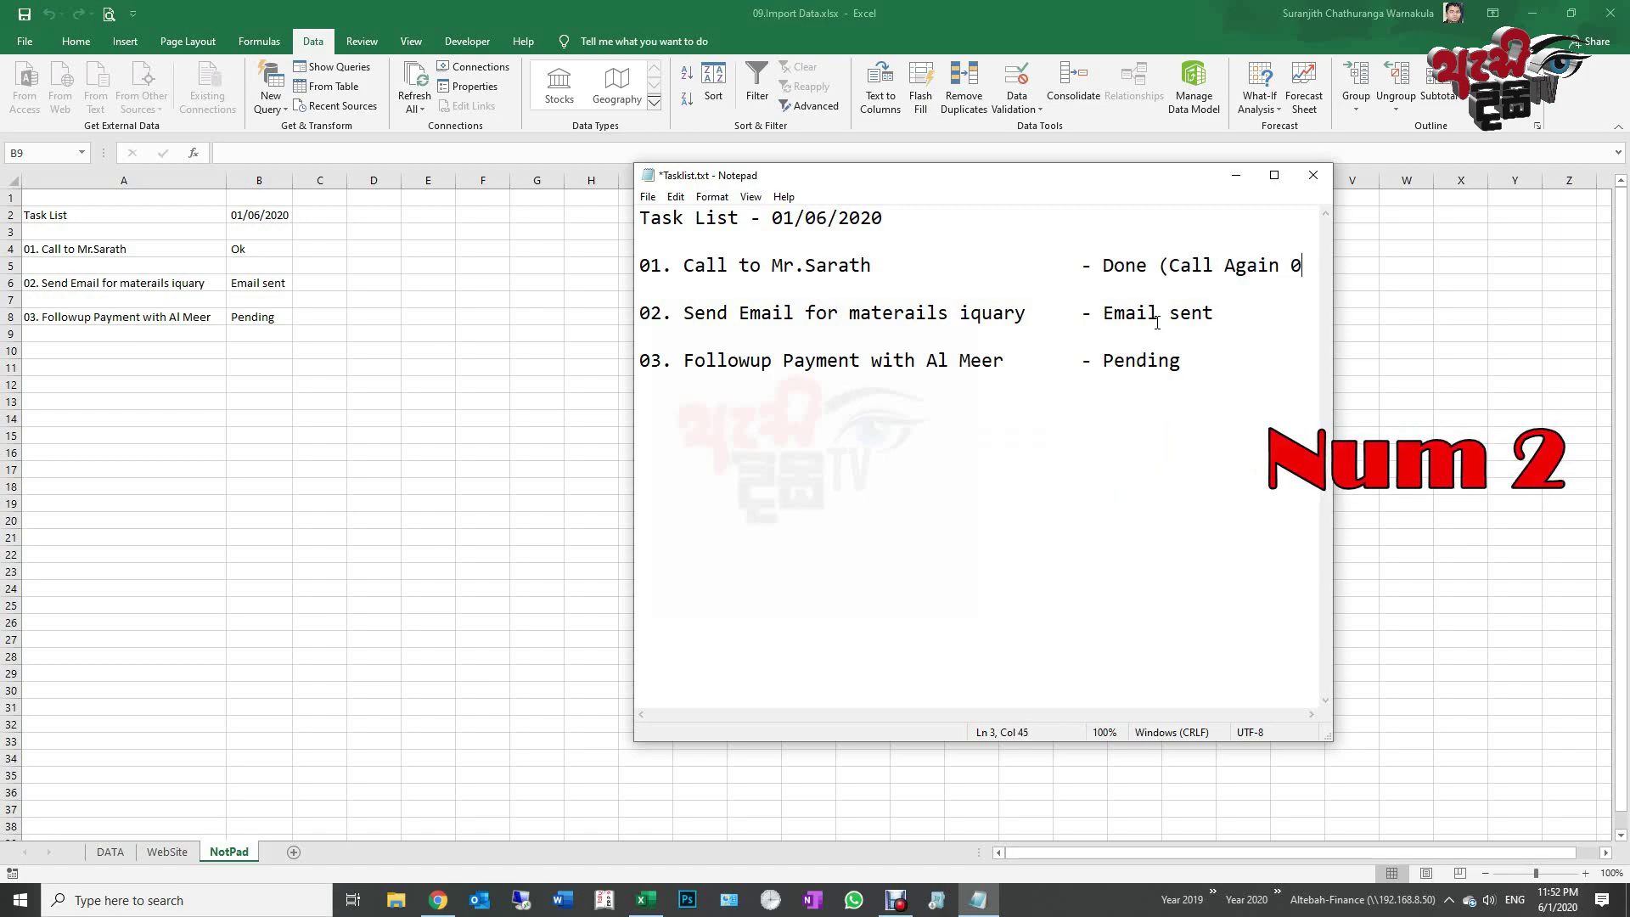
pyautogui.write('2of Jun)')
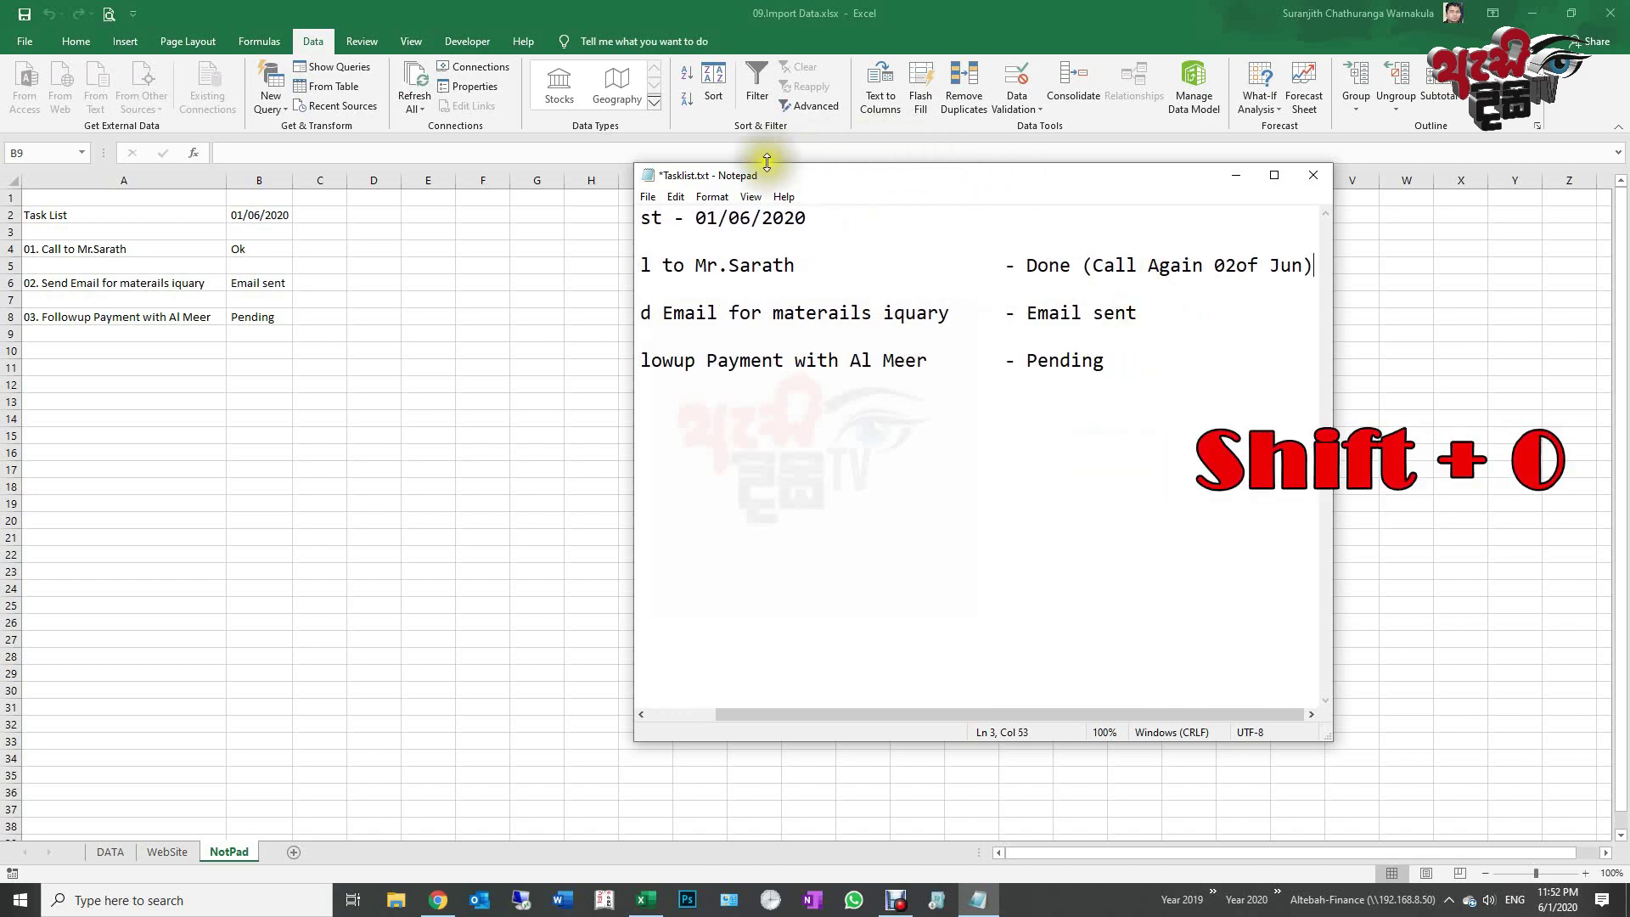
# Step: Save Tasklist.txt and close it
pyautogui.hotkey('ctrl', 's')
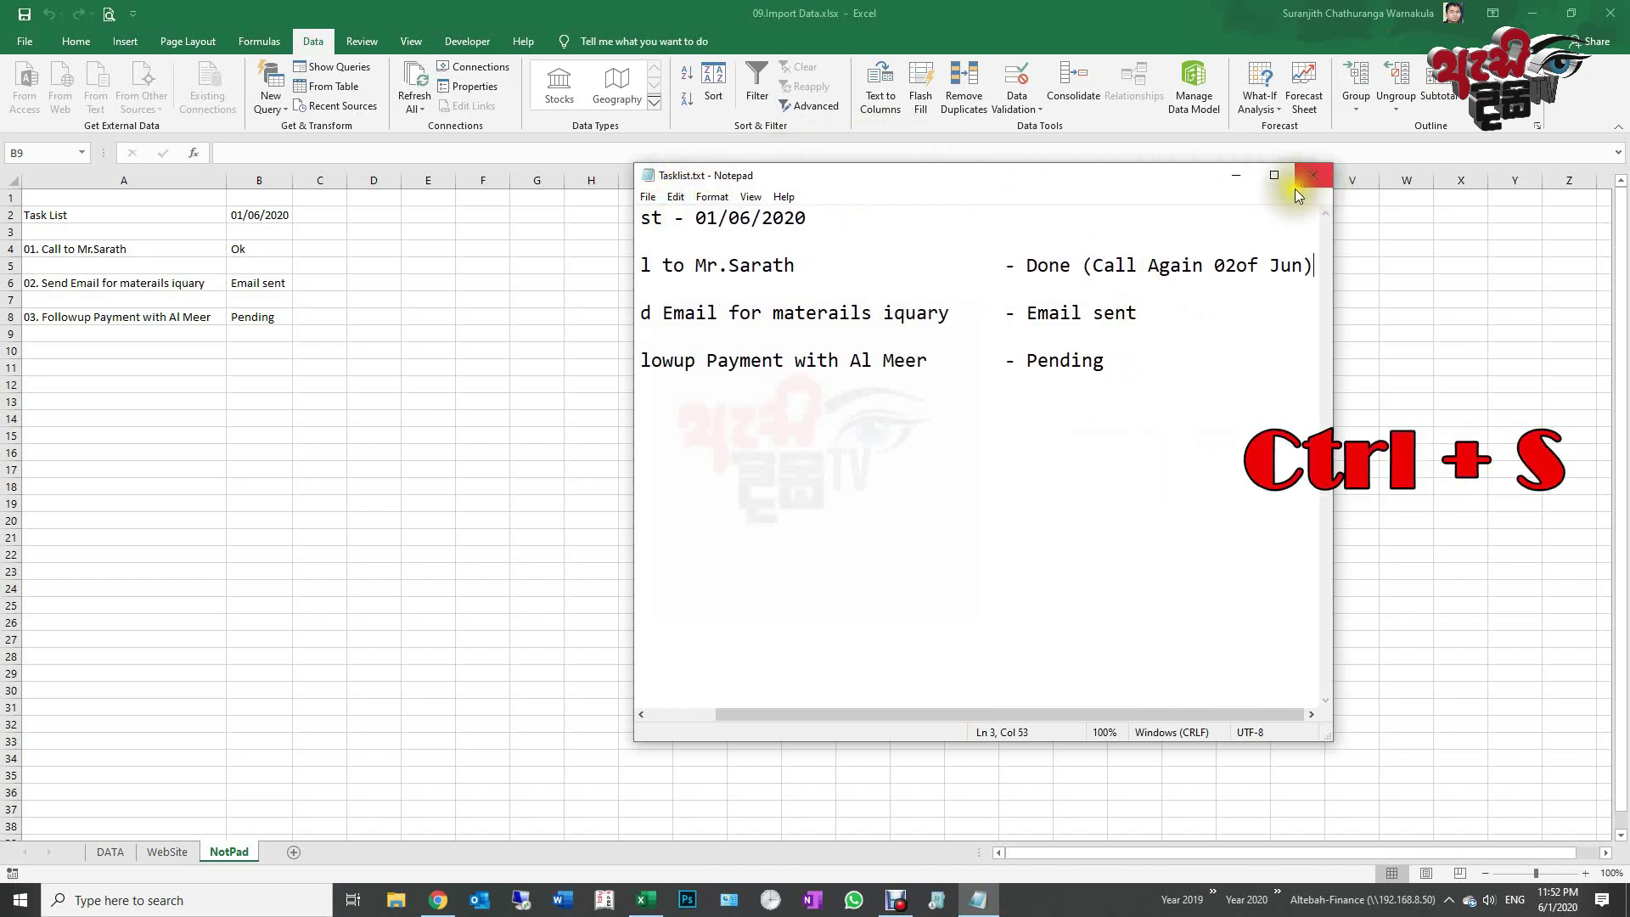
pyautogui.click(648, 202)
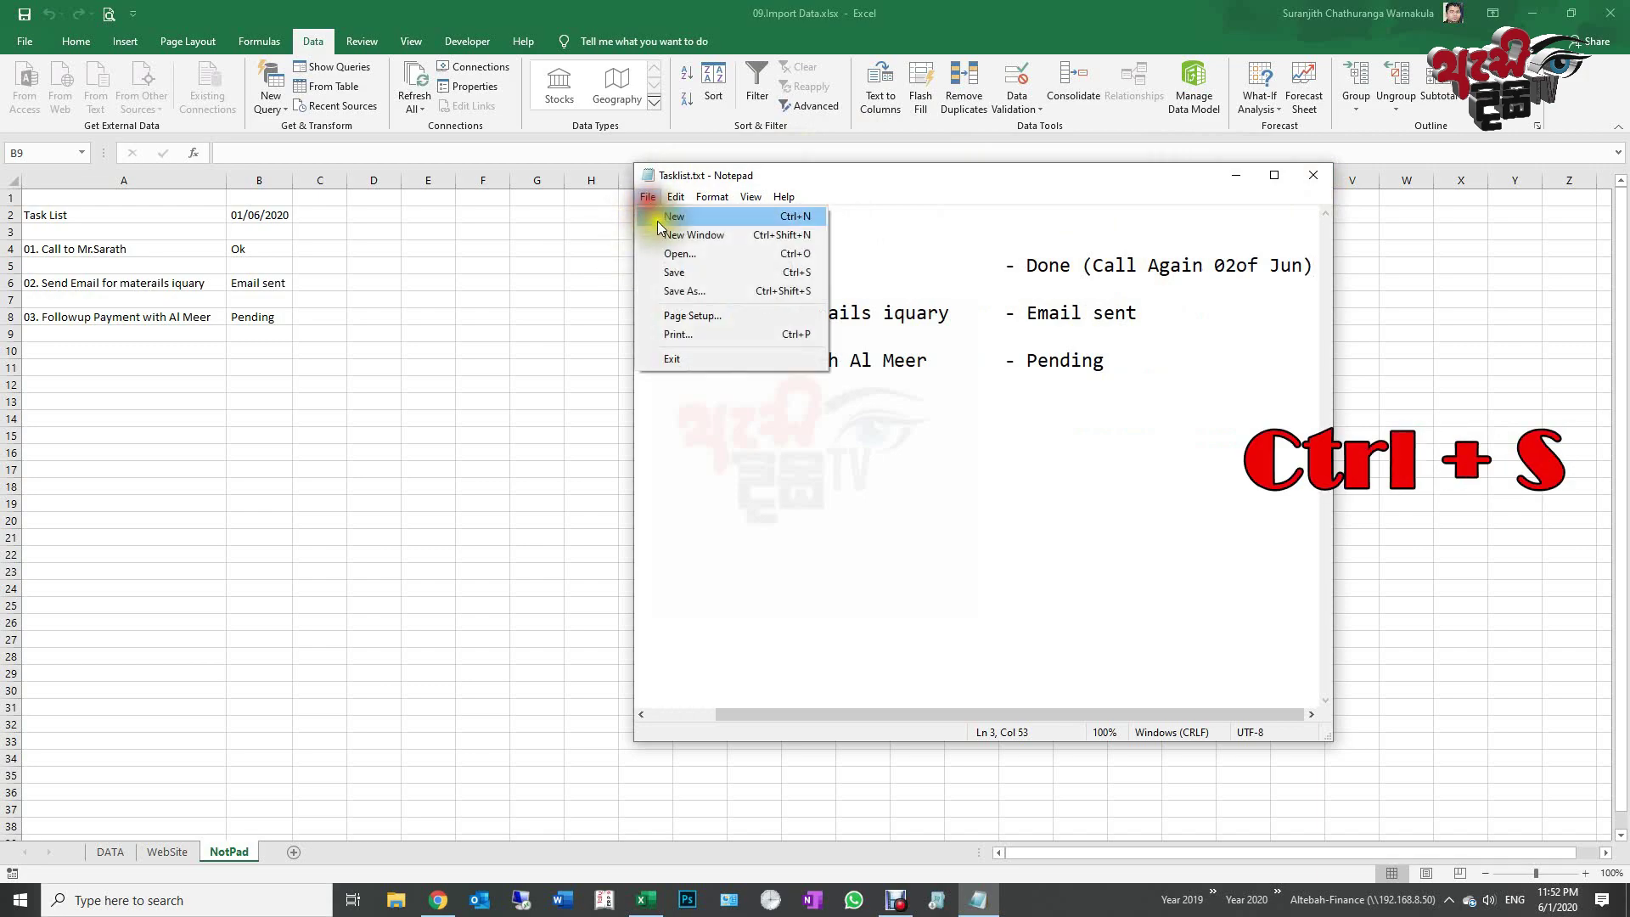
pyautogui.click(739, 268)
pyautogui.click(1321, 187)
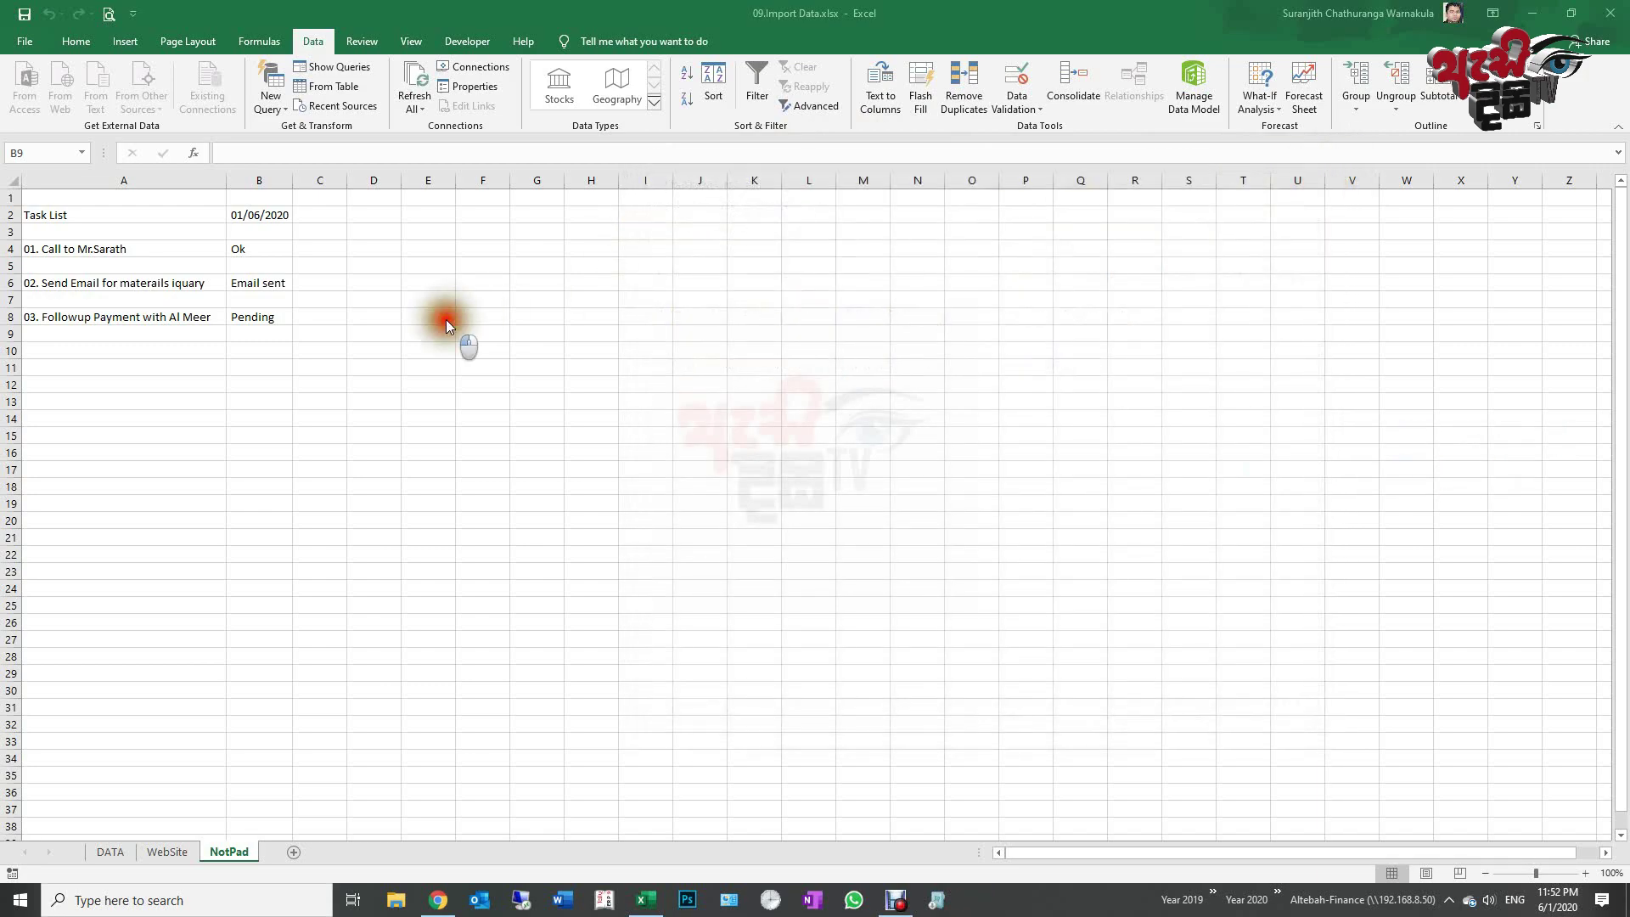
# Step: Set the Tasklist data range on the NotPad sheet to refresh every 5 minutes
pyautogui.click(1019, 854)
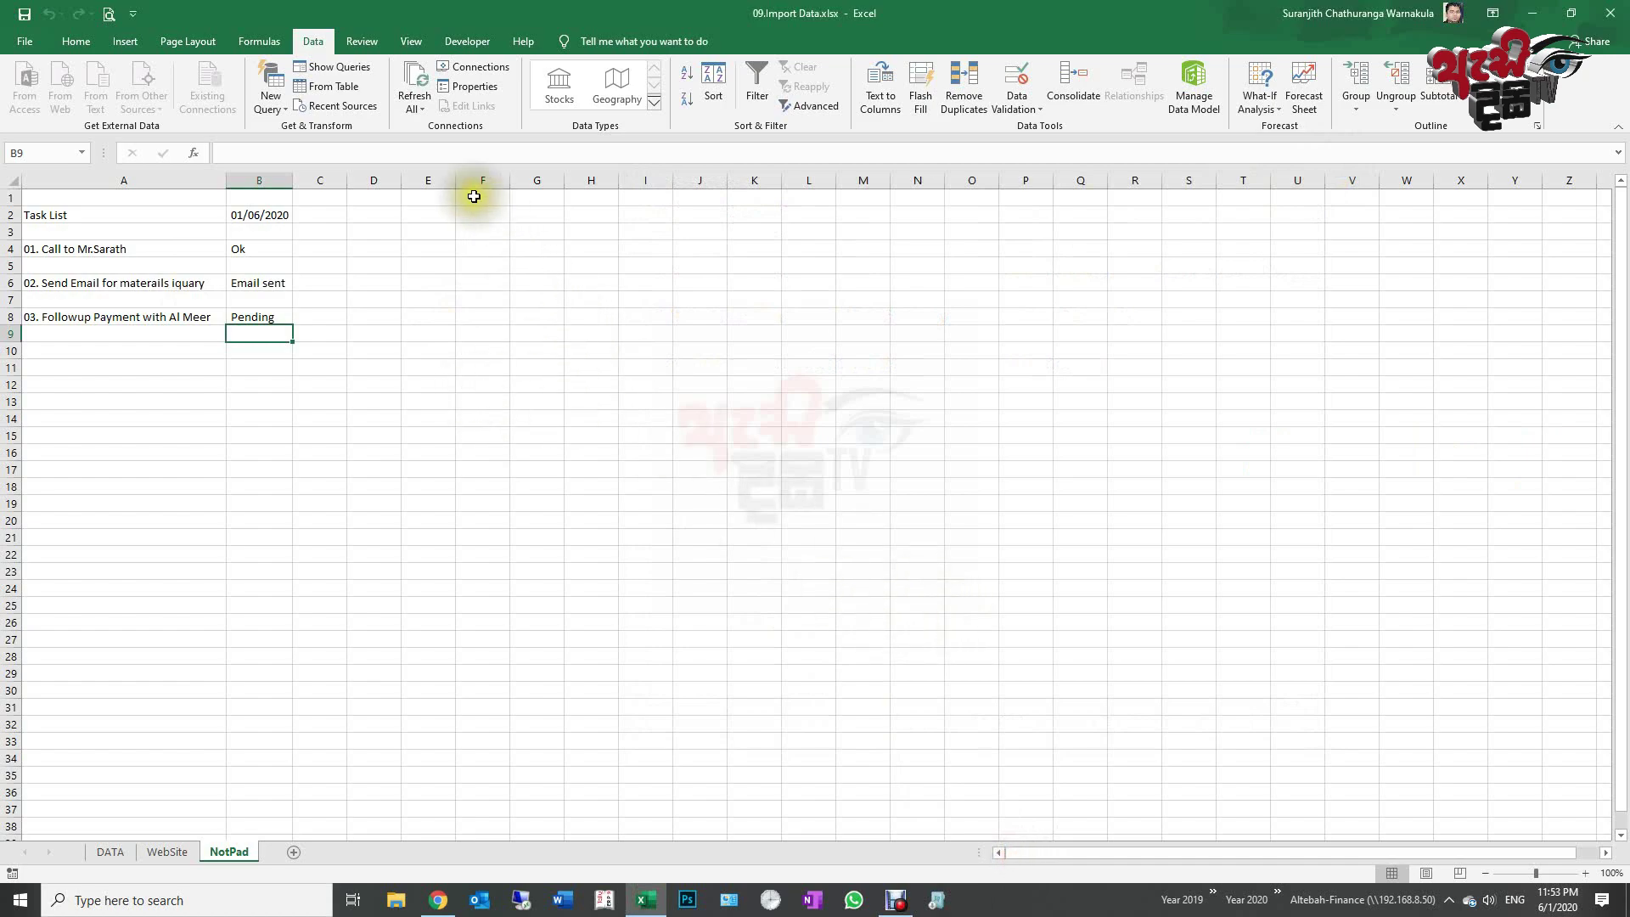
pyautogui.click(467, 88)
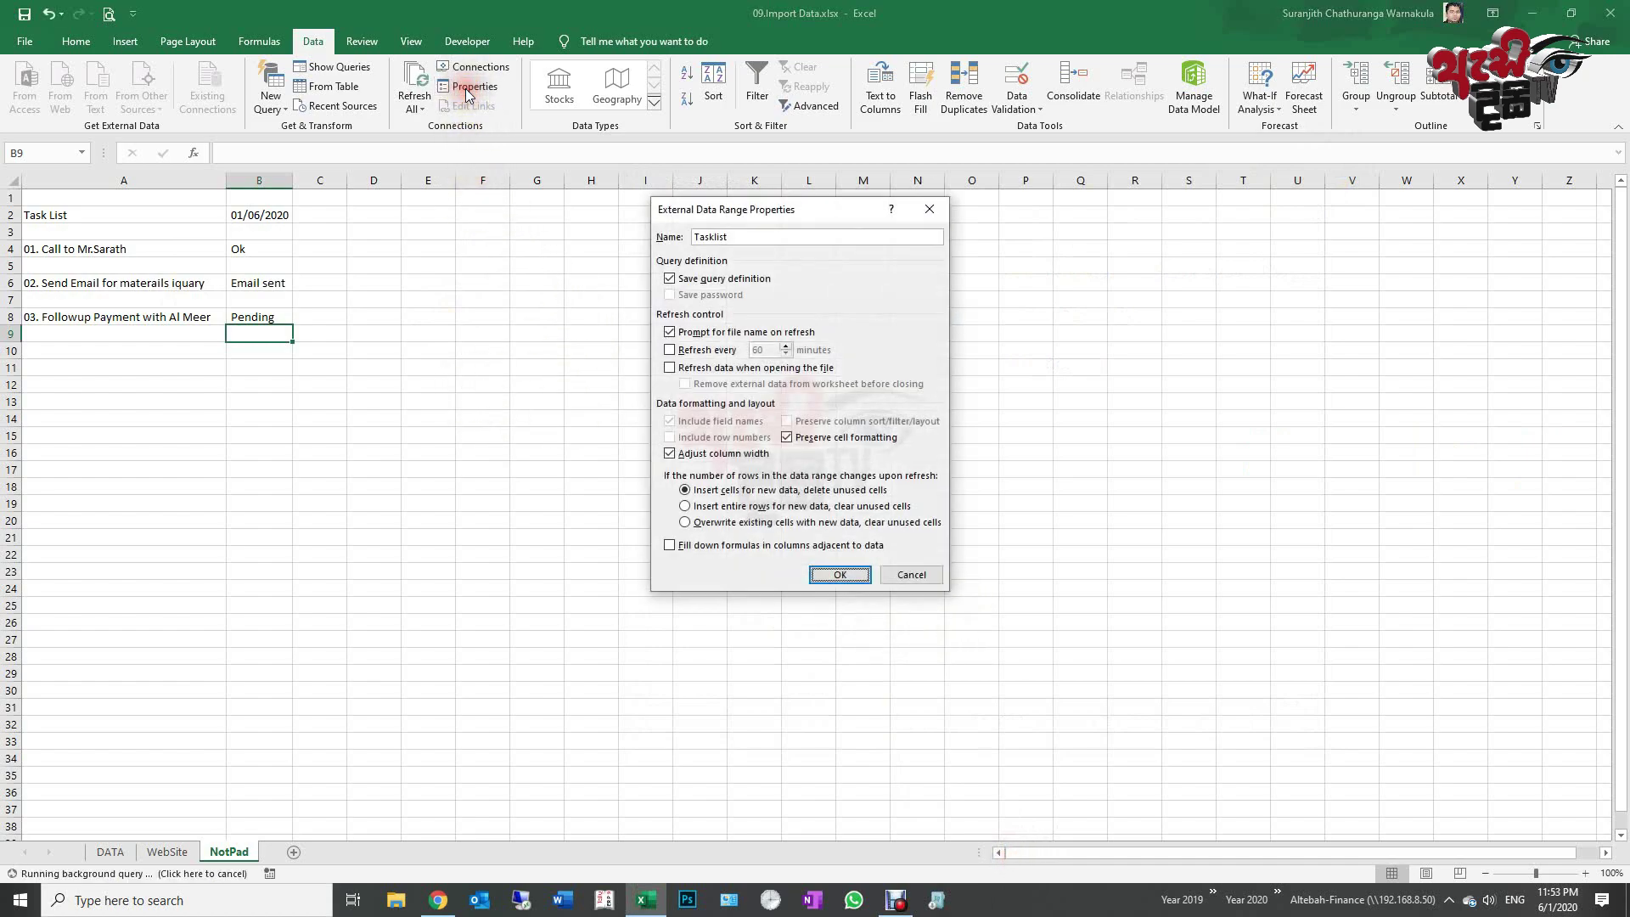
pyautogui.click(670, 349)
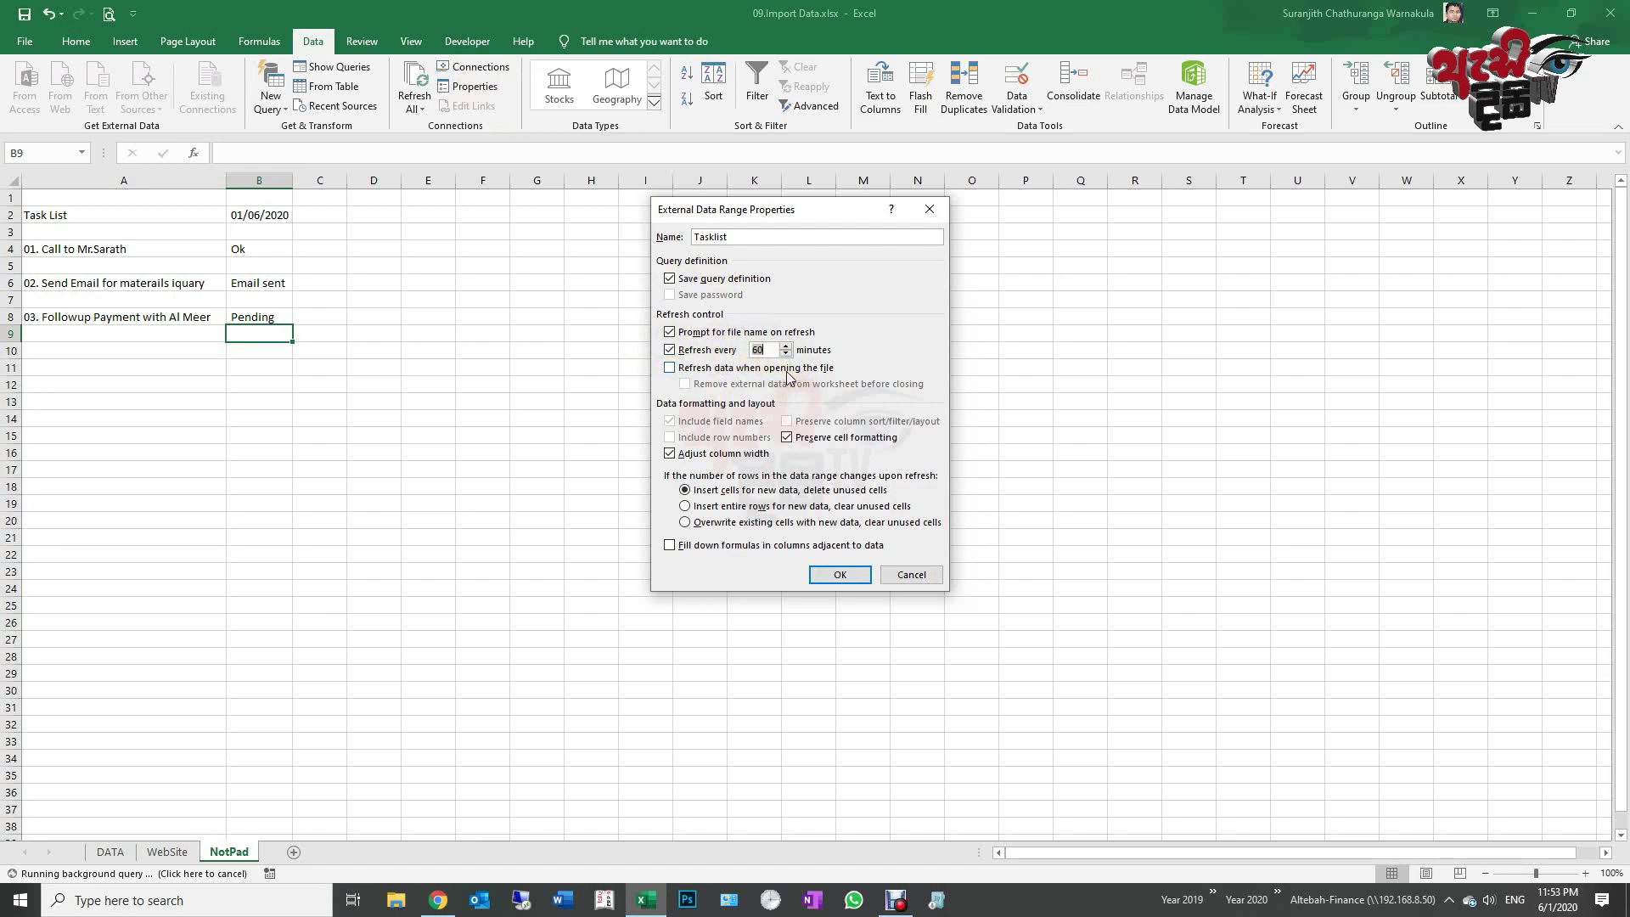
pyautogui.write('5')
pyautogui.click(837, 575)
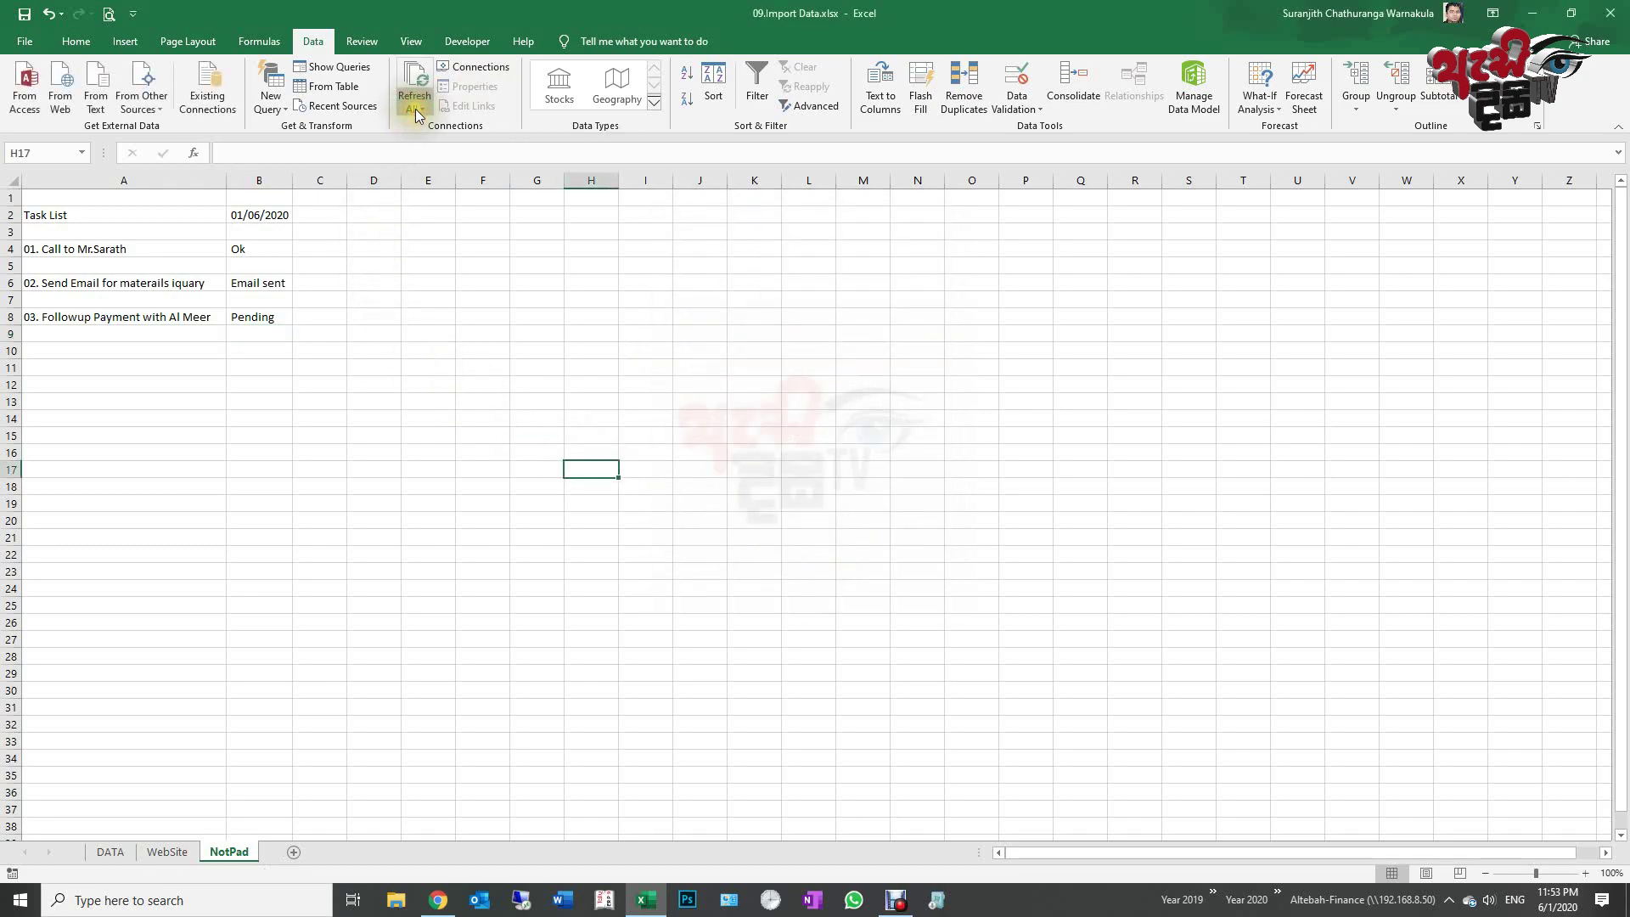
# Step: Refresh all the workbook's external data, using Tasklist from the desktop as the text source, and check the status in B4
pyautogui.click(415, 104)
pyautogui.click(419, 125)
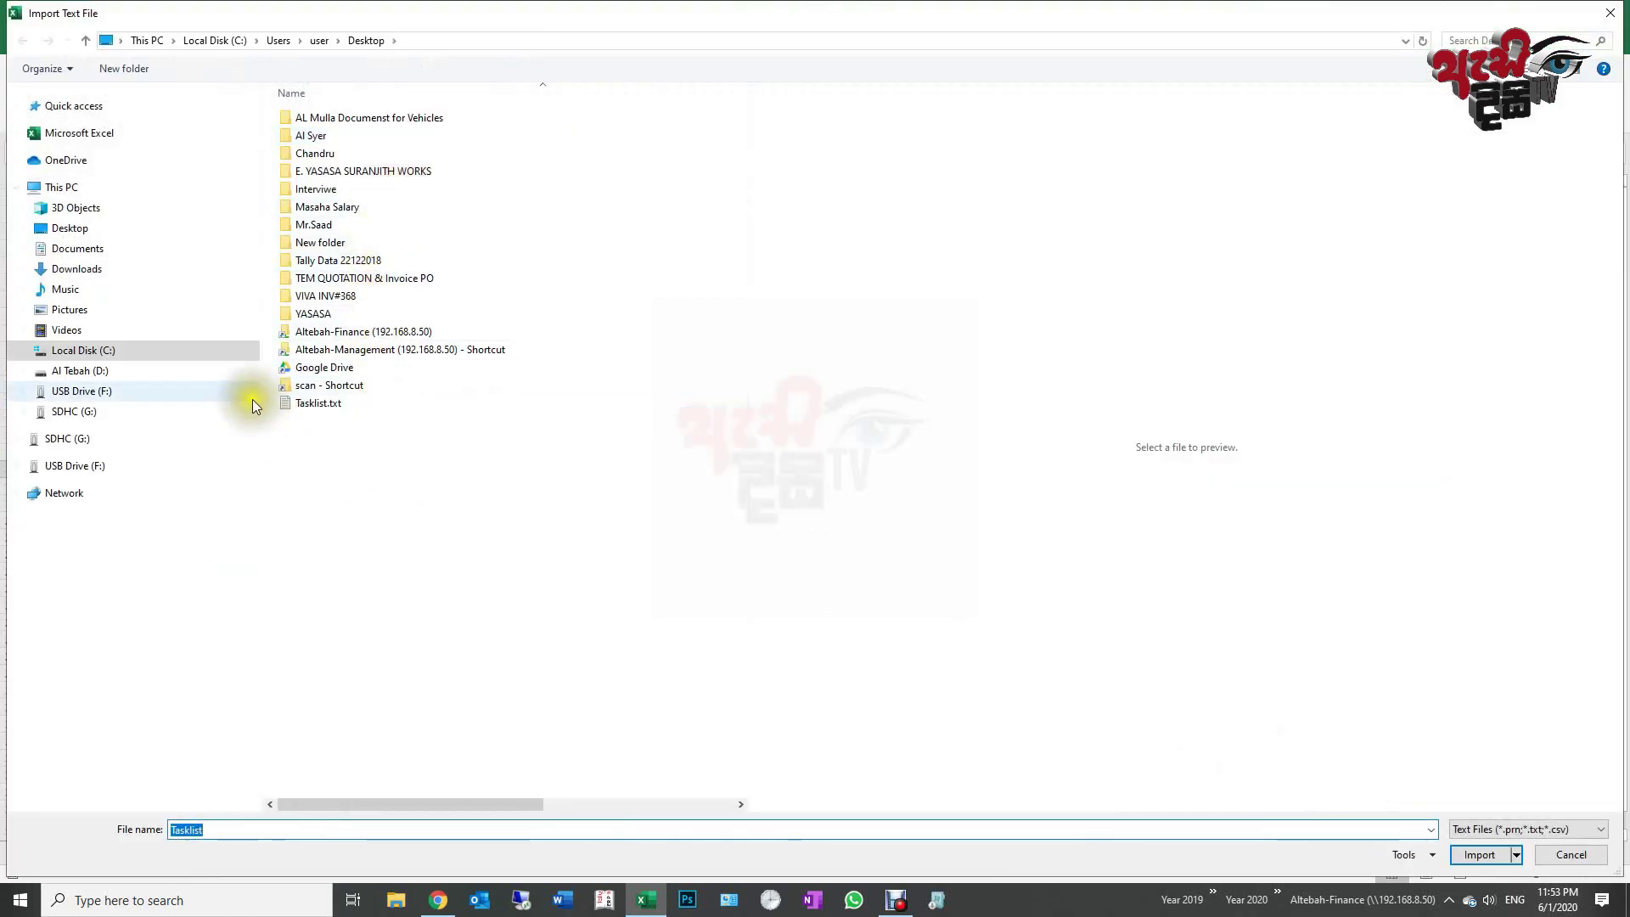
pyautogui.click(1466, 854)
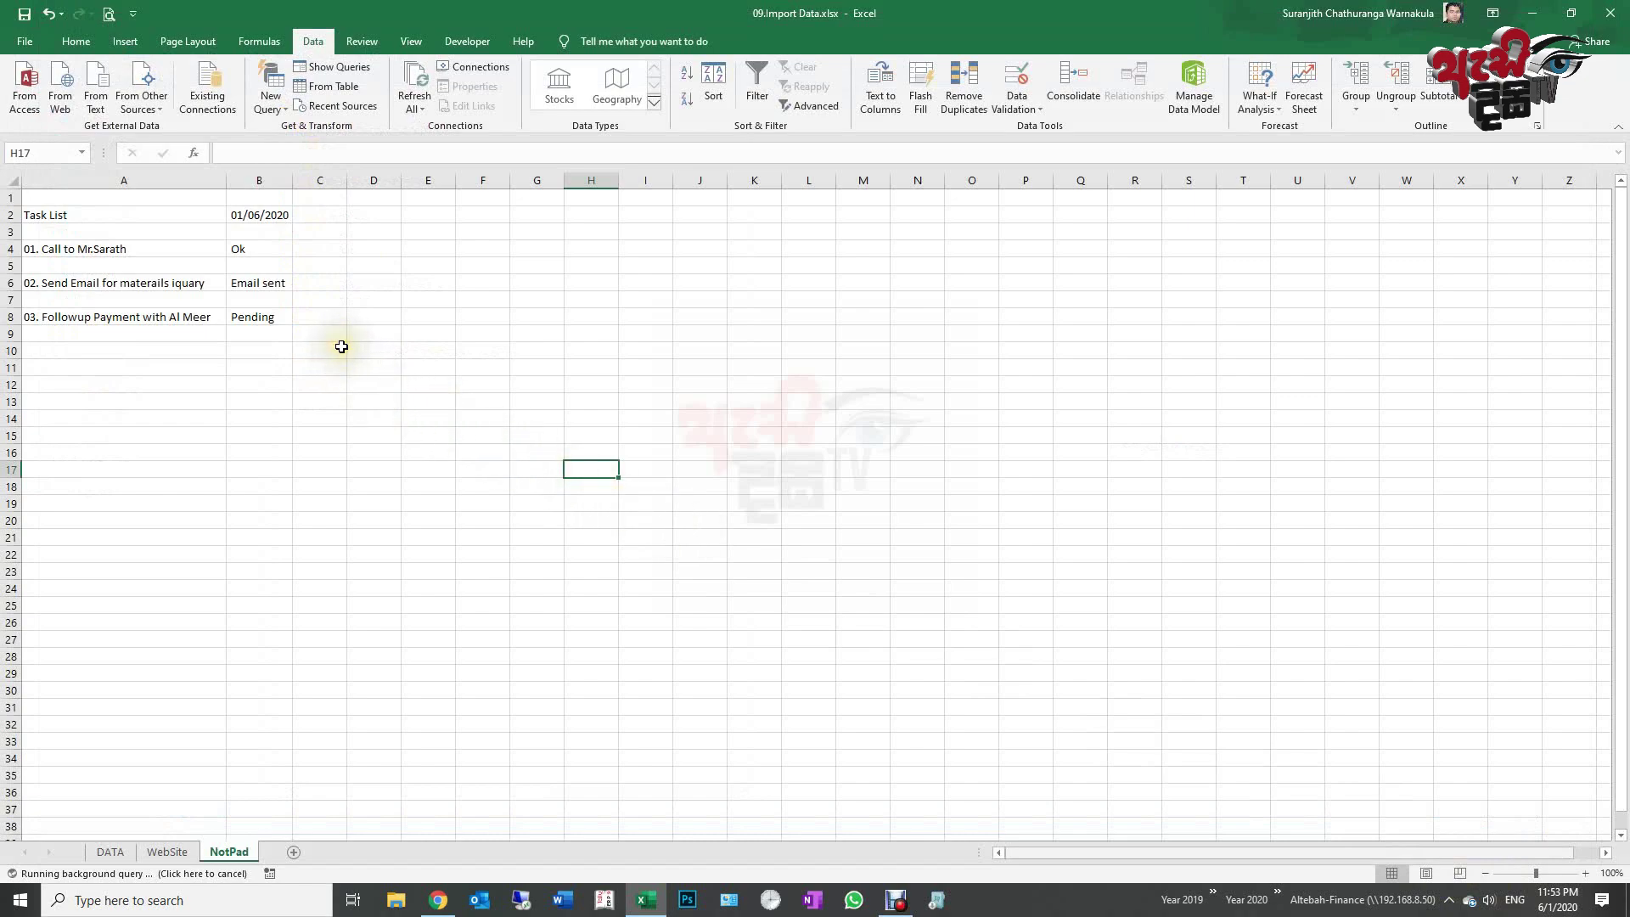
pyautogui.click(283, 252)
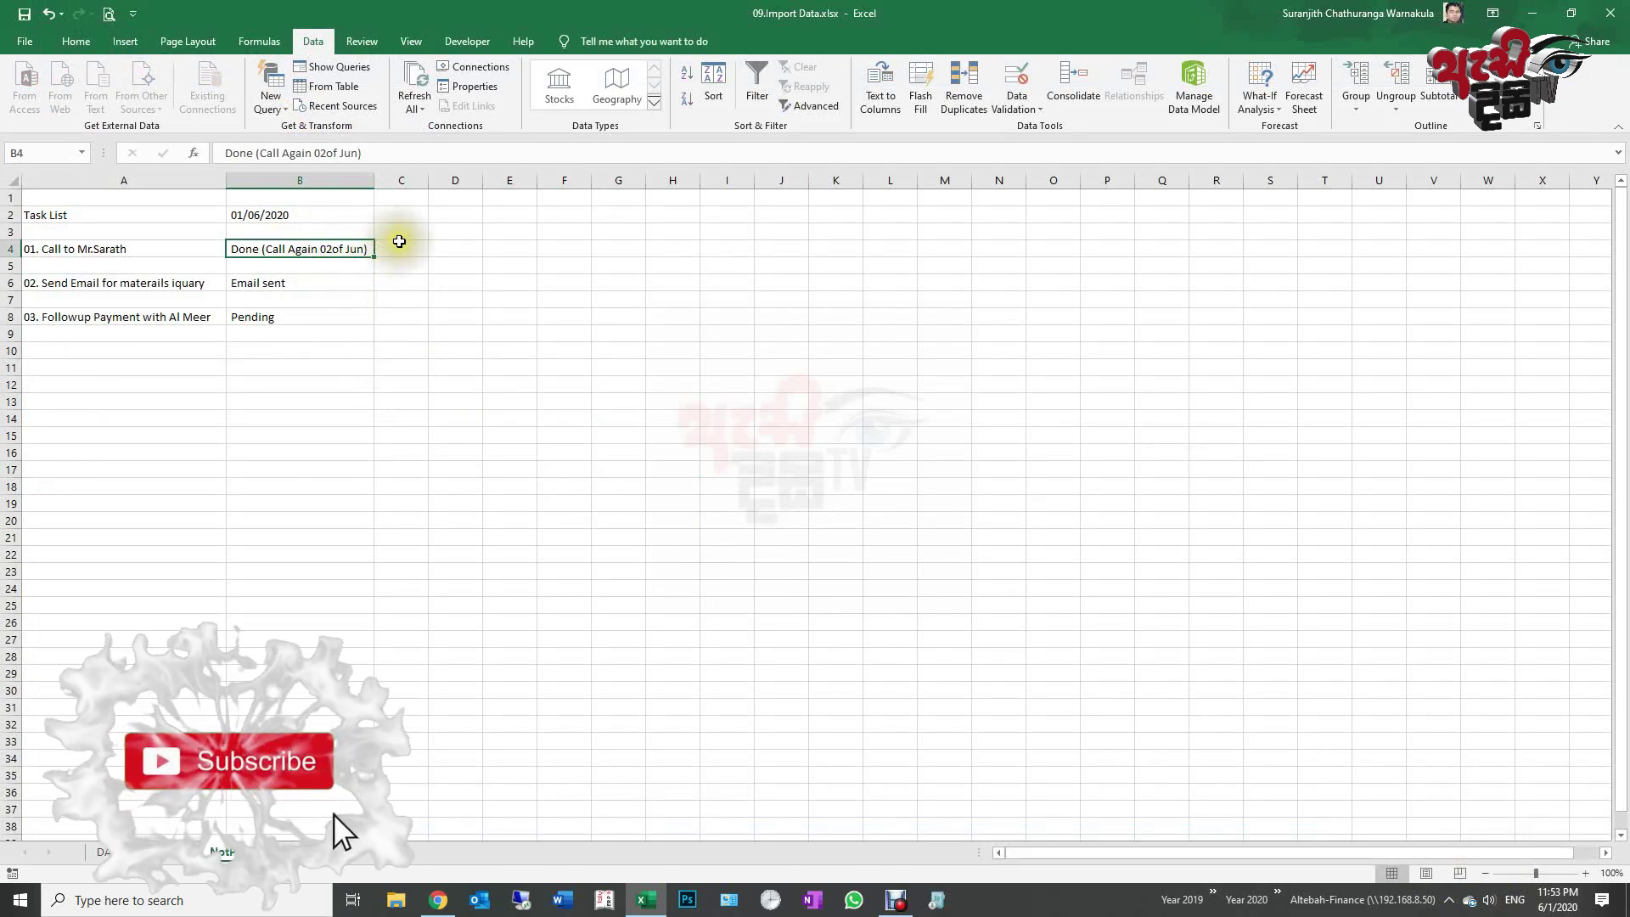
# Step: Turn on refreshing the Tasklist data range when the file is opened
pyautogui.click(468, 84)
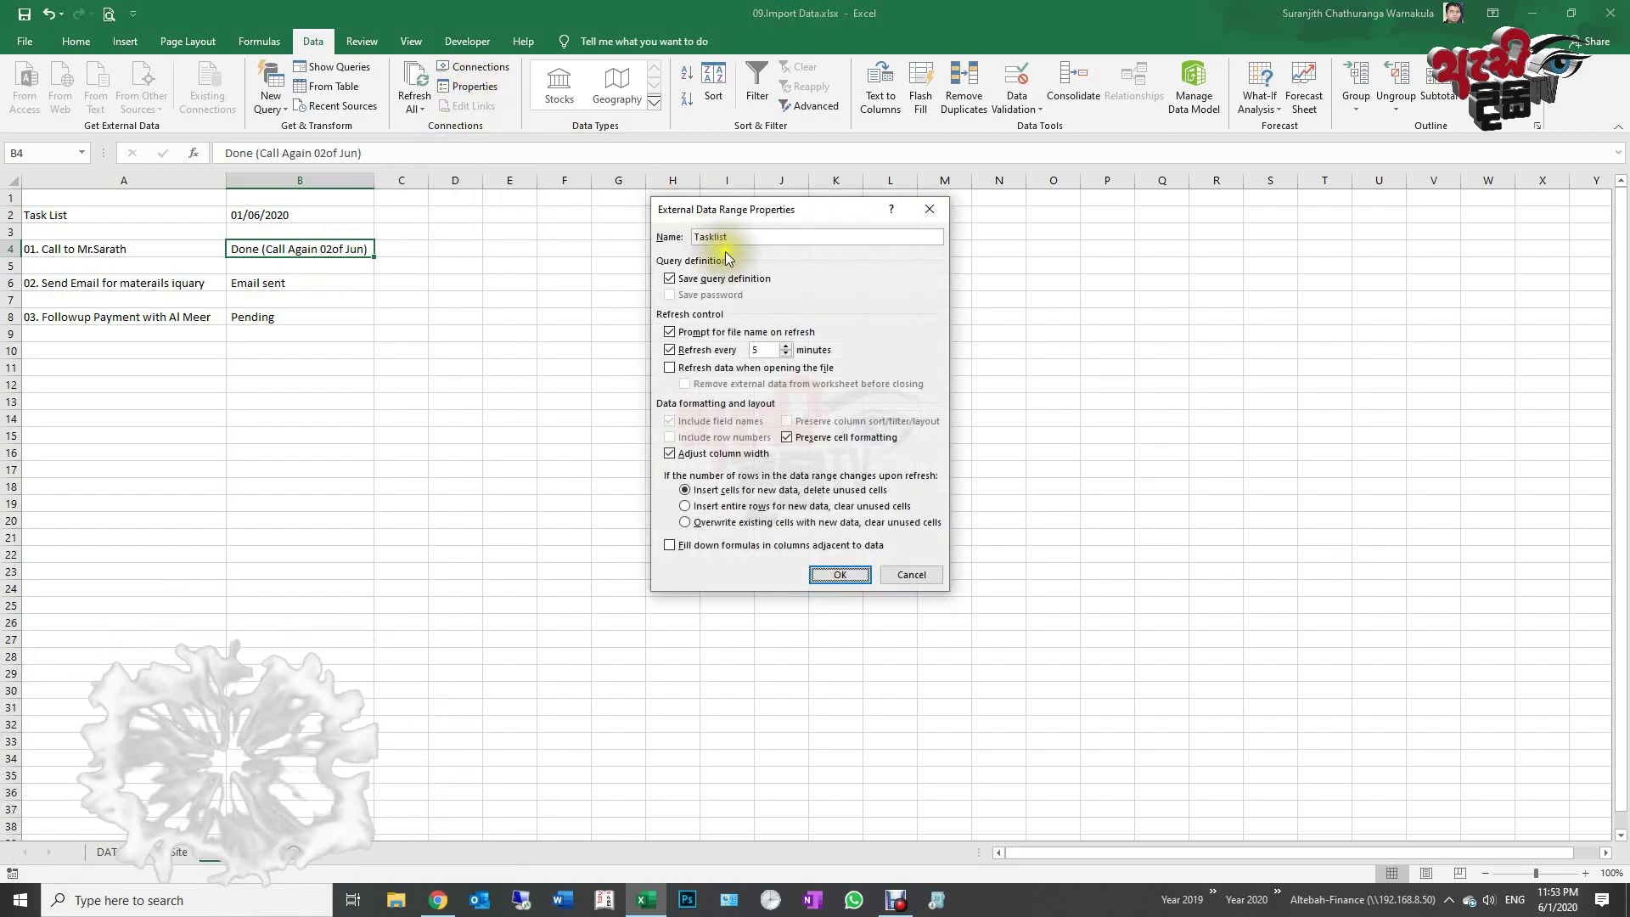
pyautogui.click(670, 333)
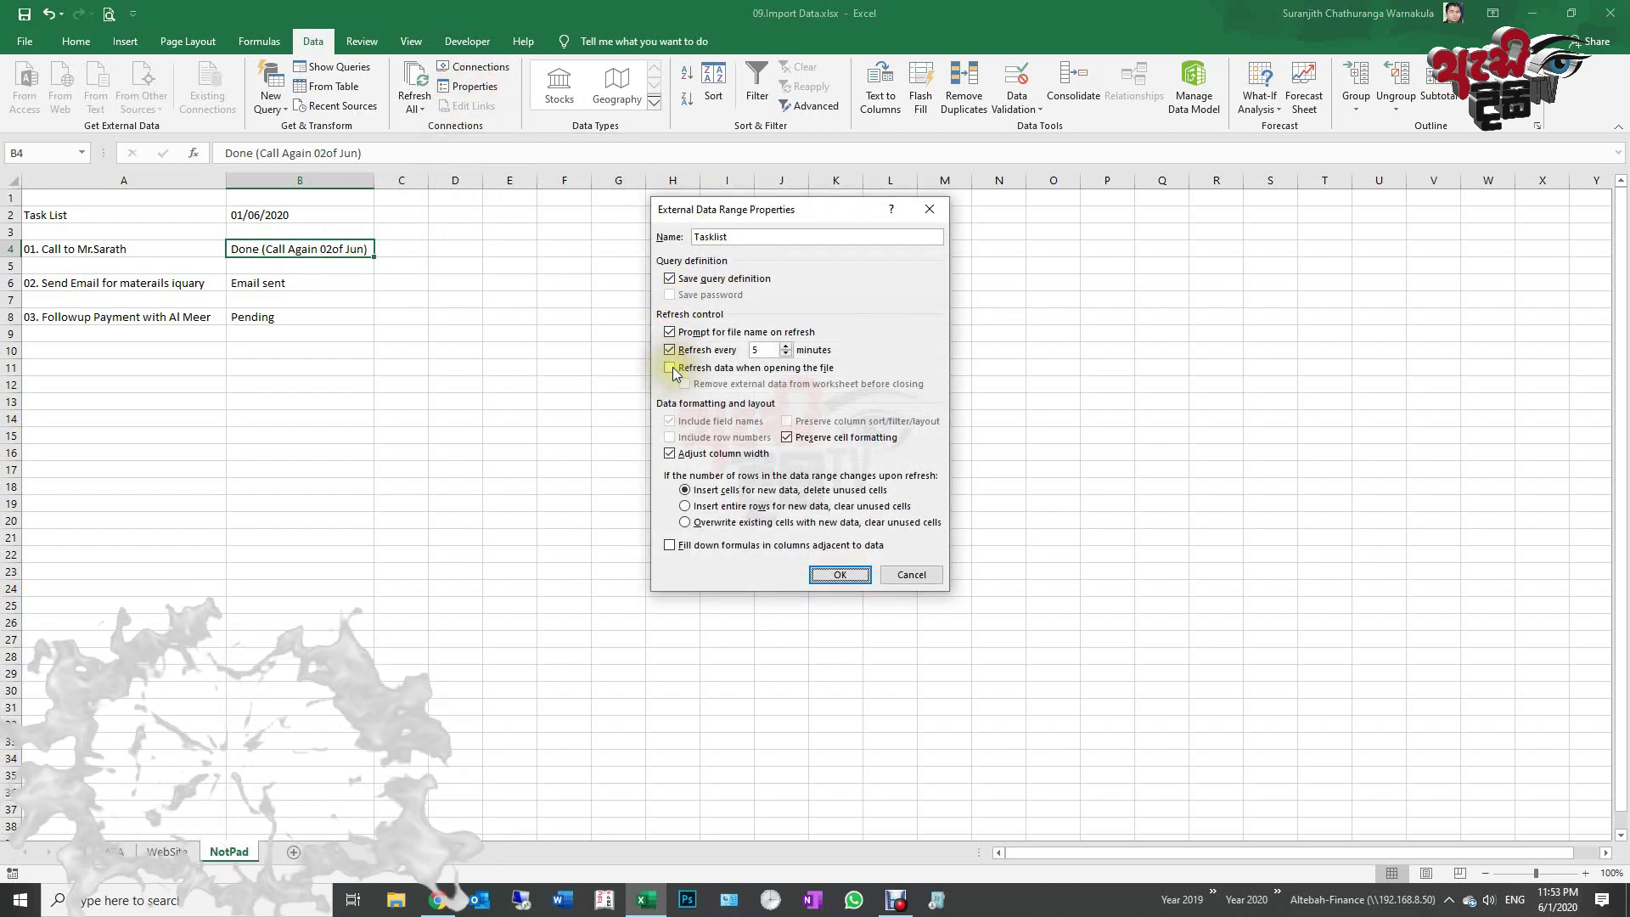
pyautogui.click(670, 368)
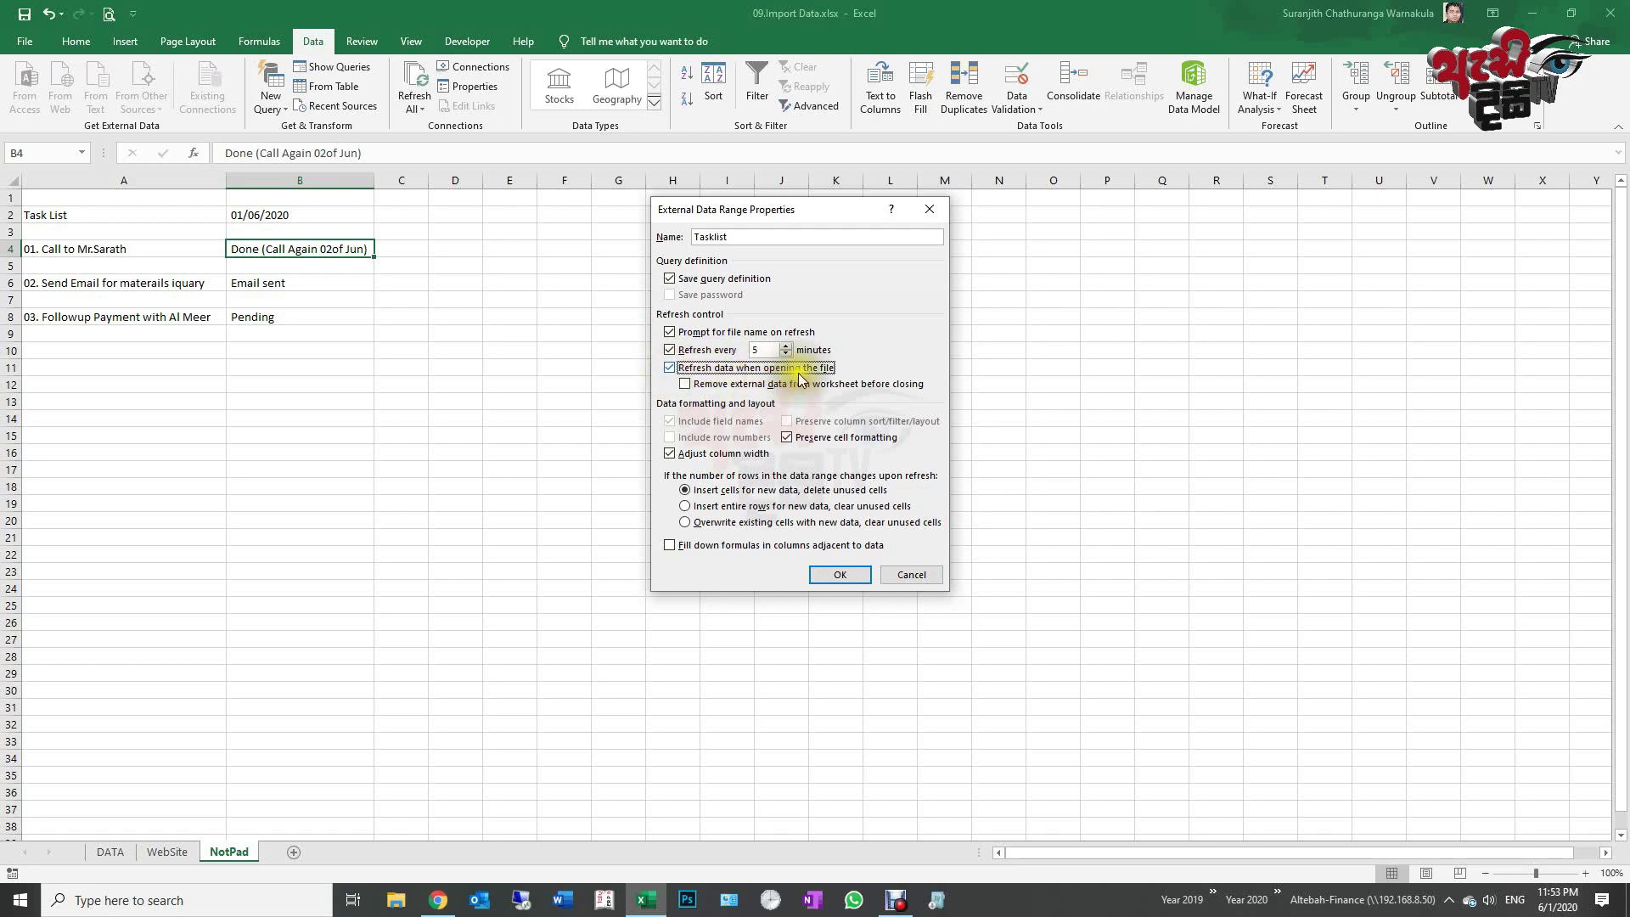
pyautogui.click(840, 575)
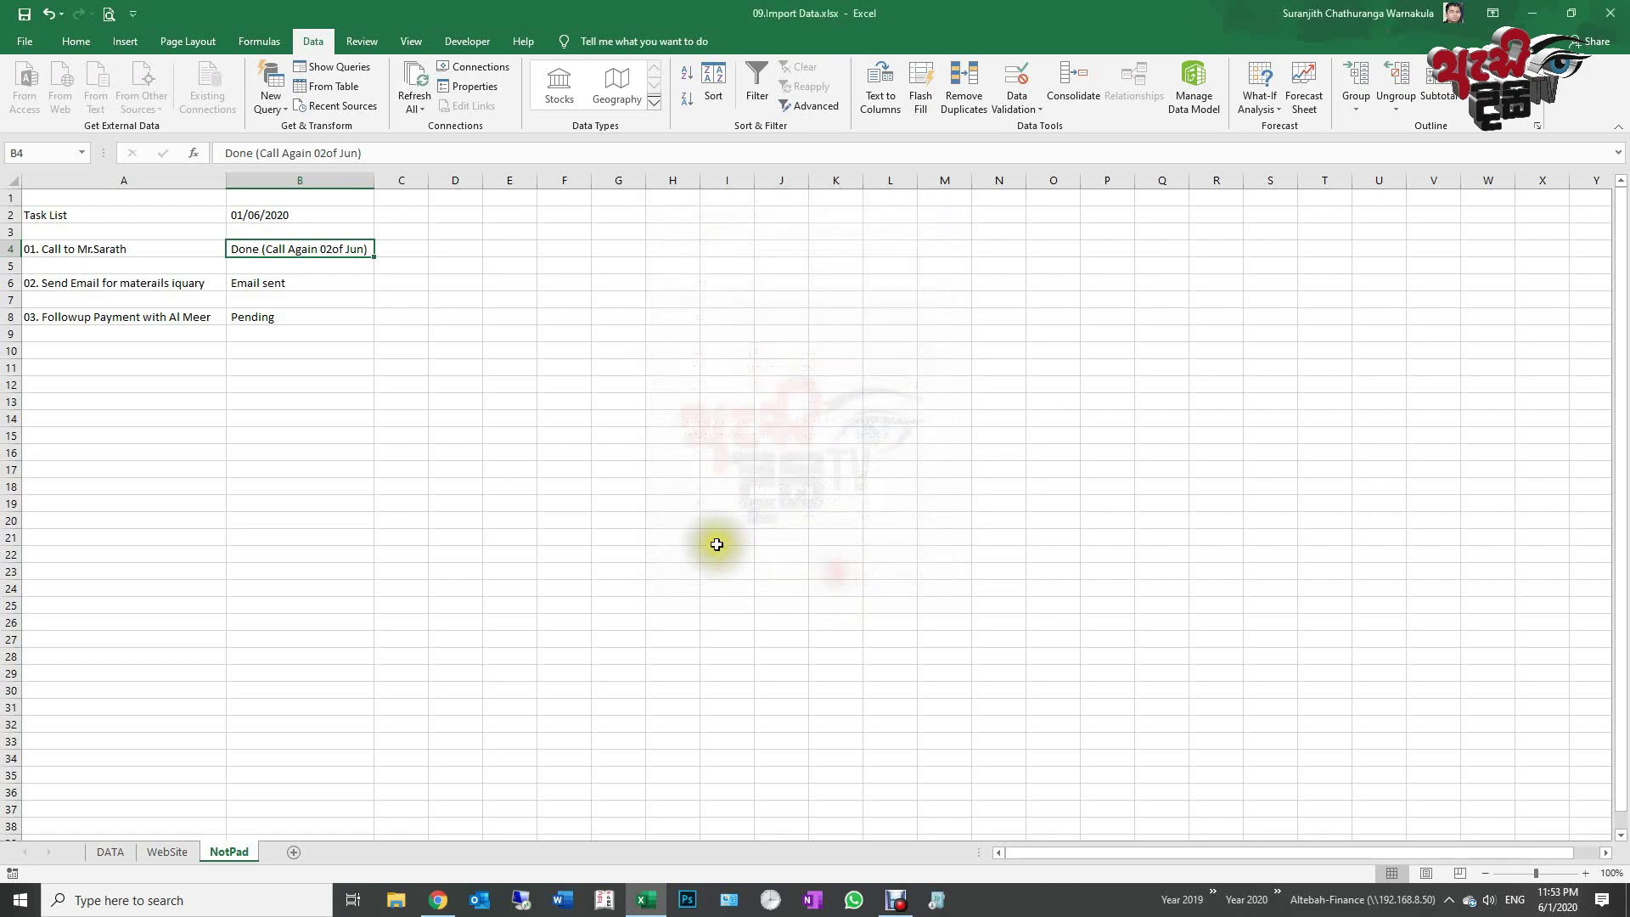
pyautogui.click(716, 545)
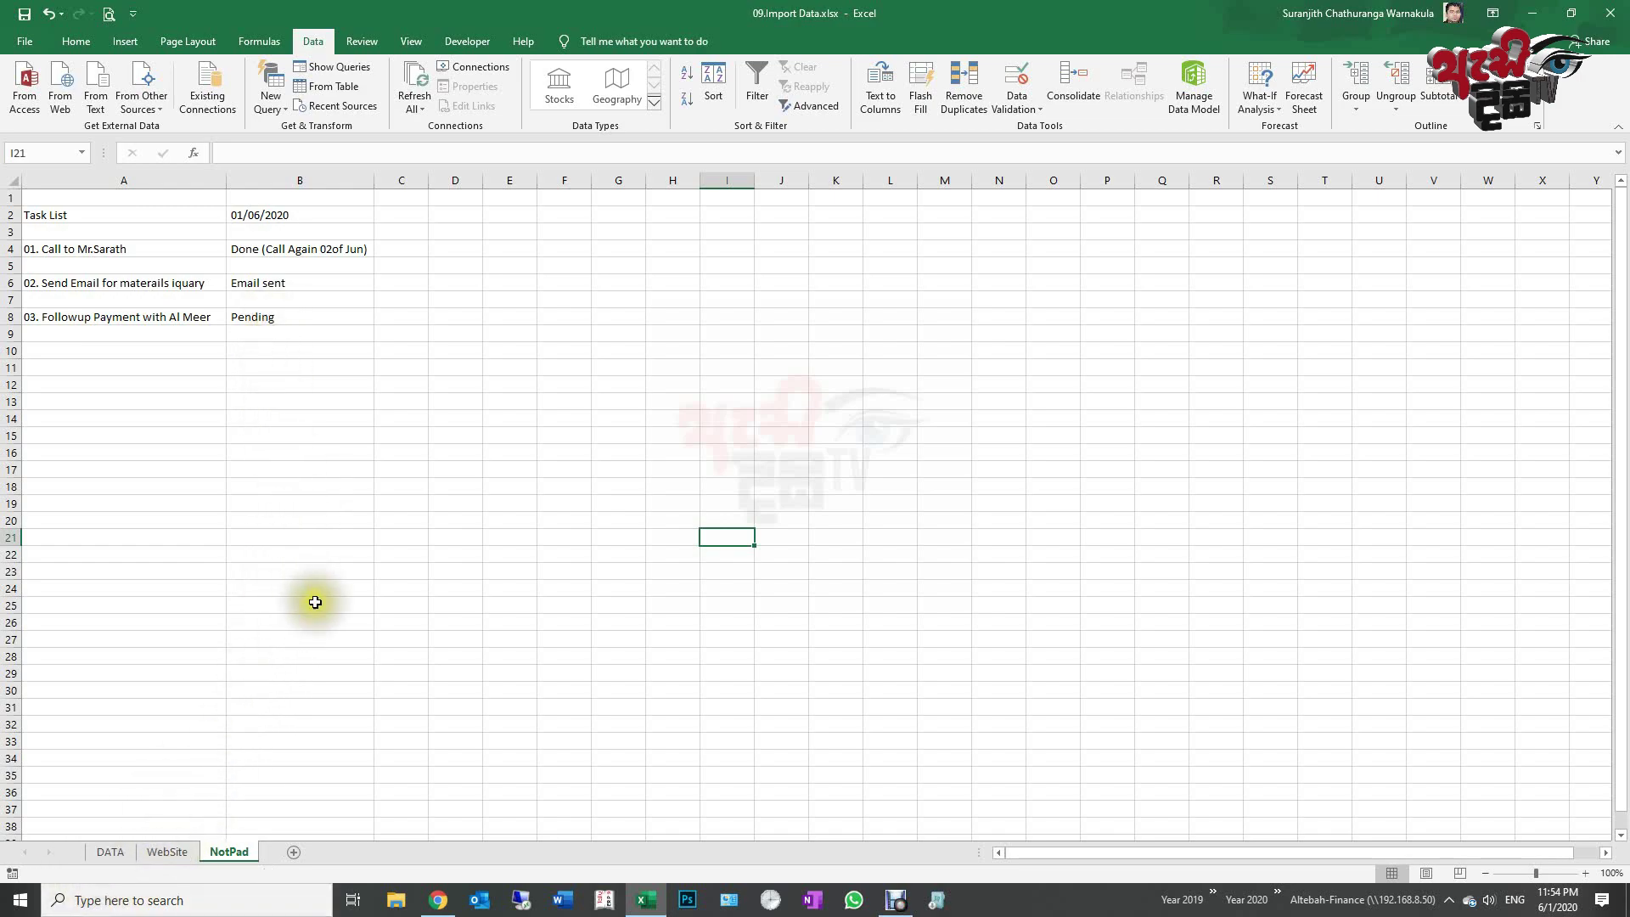
# Step: Check the current time in B122 of the WebSite sheet and return to the NotPad sheet
pyautogui.click(167, 852)
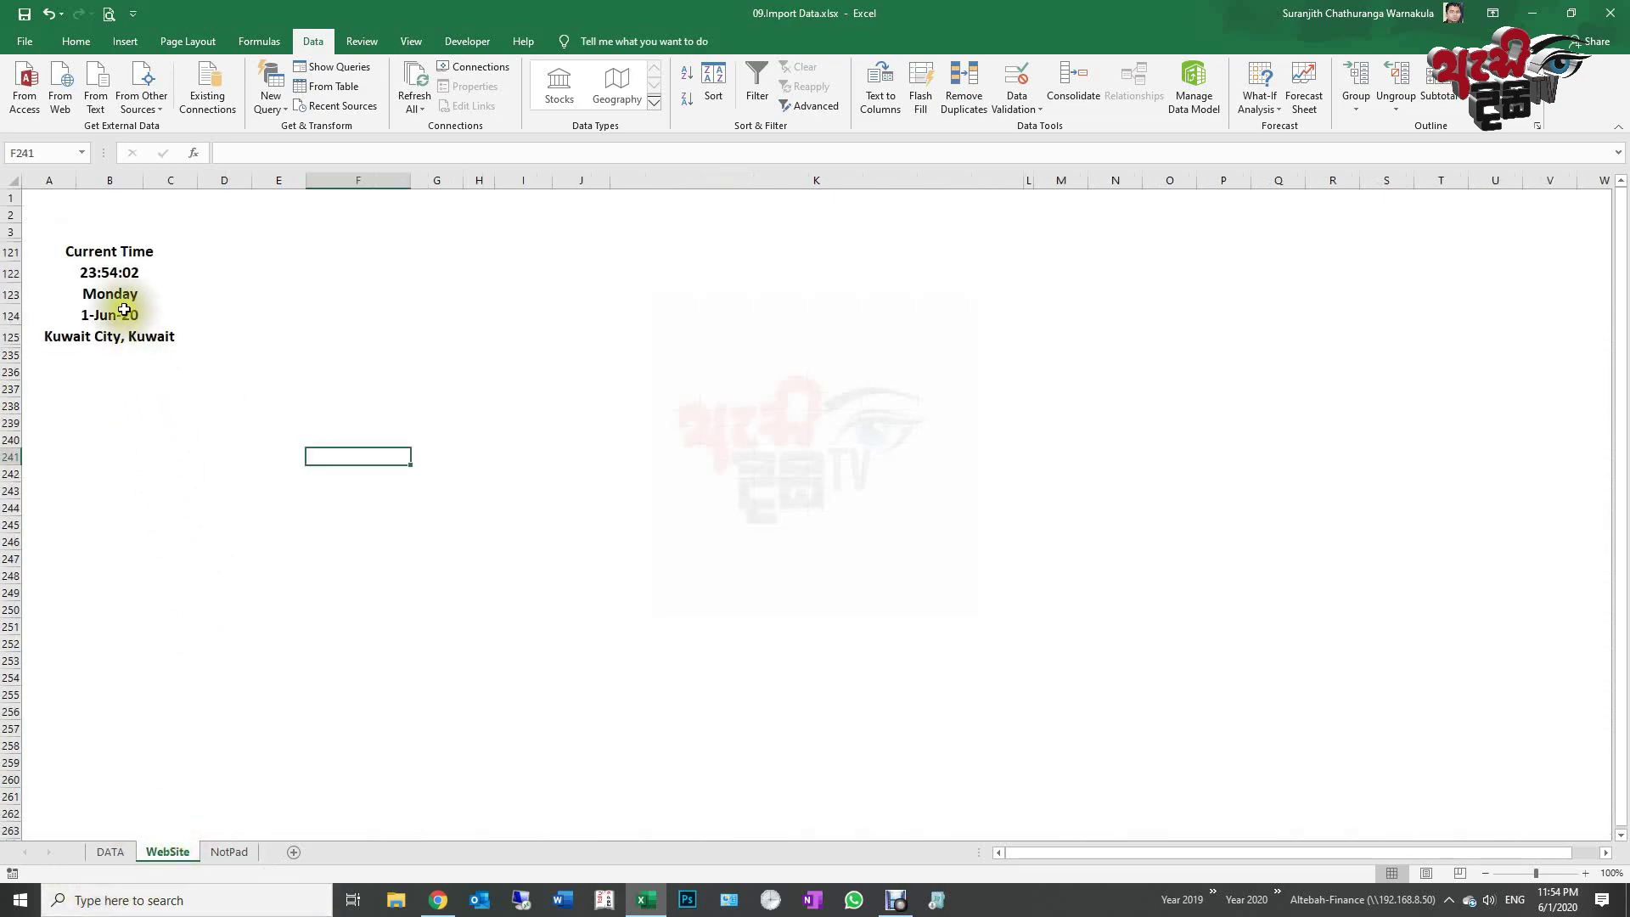
pyautogui.click(110, 272)
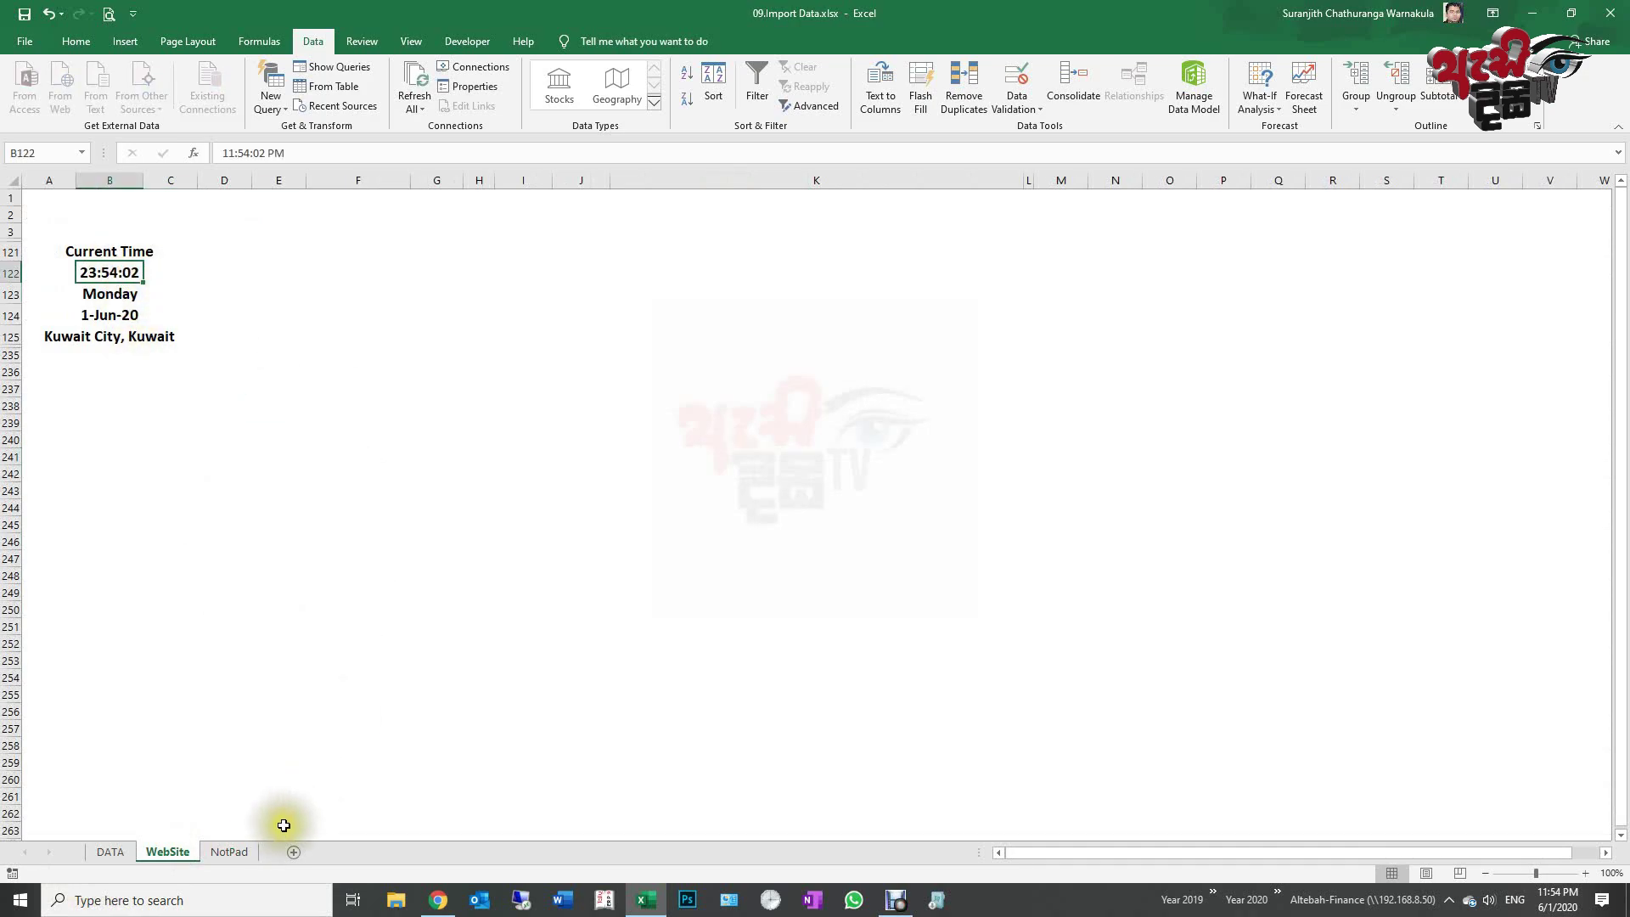
pyautogui.click(231, 852)
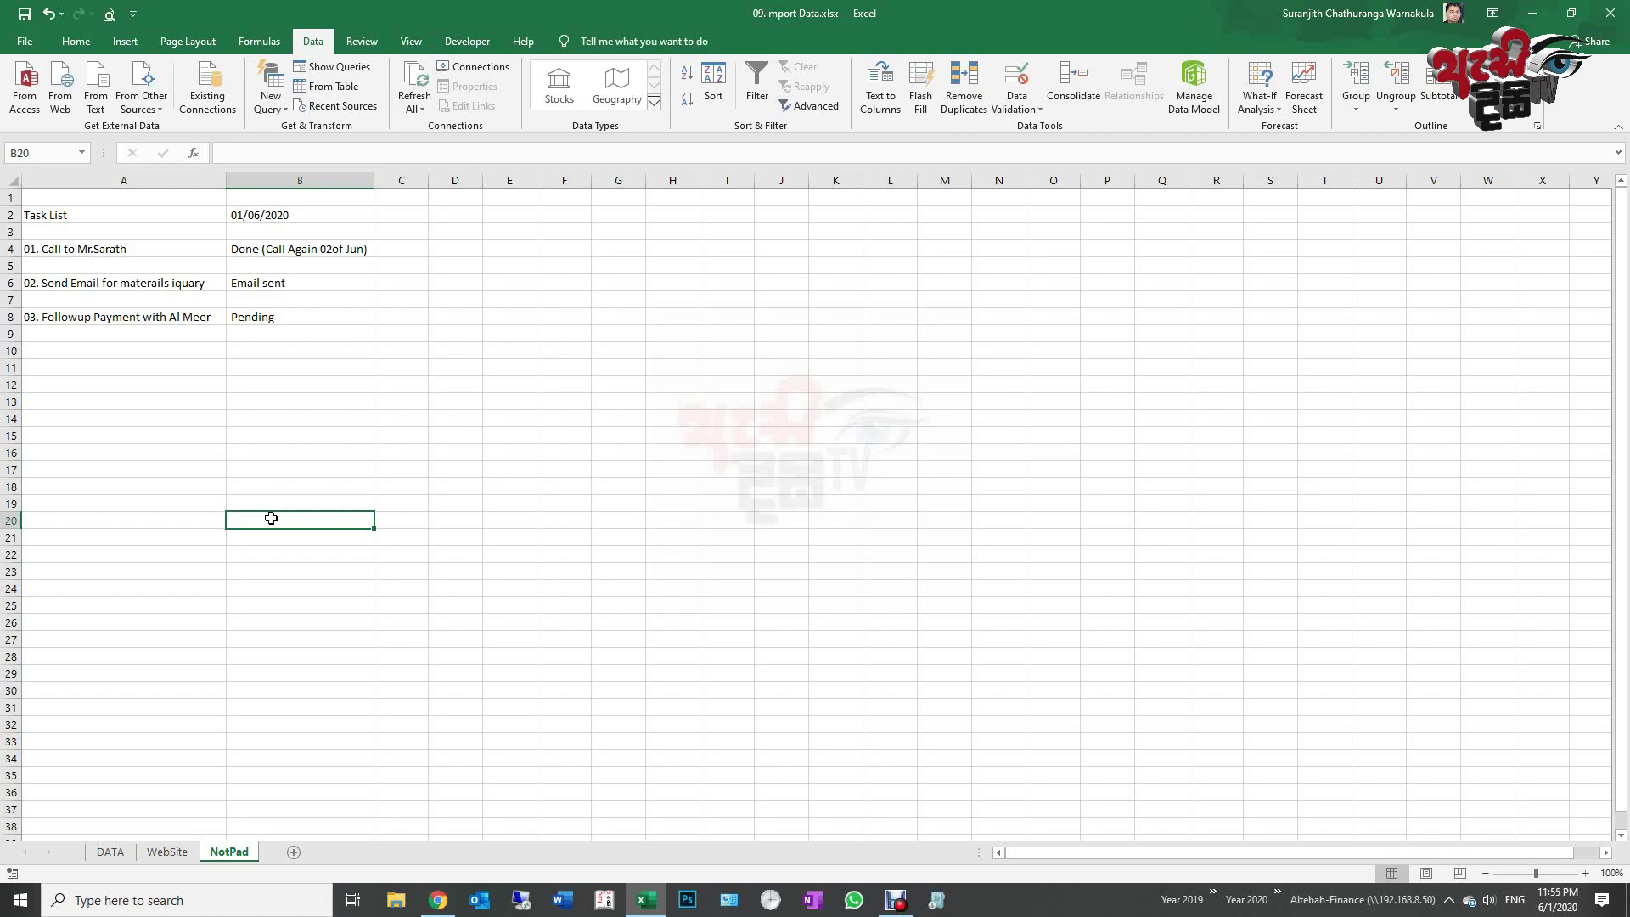